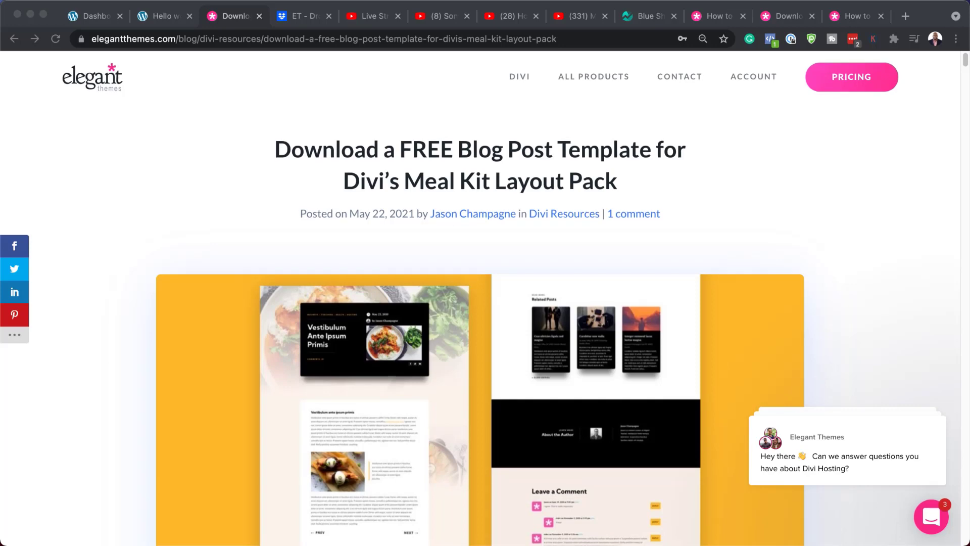
Enter the subscriber's email address in the Meal Kit blog post template's free download form and download the files.
scroll(480, 314, "down", 10)
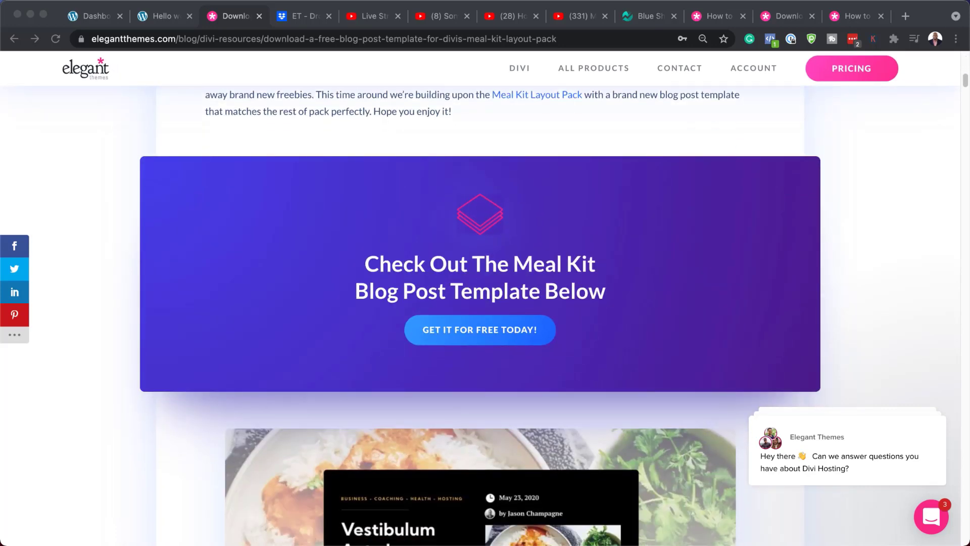
left_click(477, 332)
left_click(338, 355)
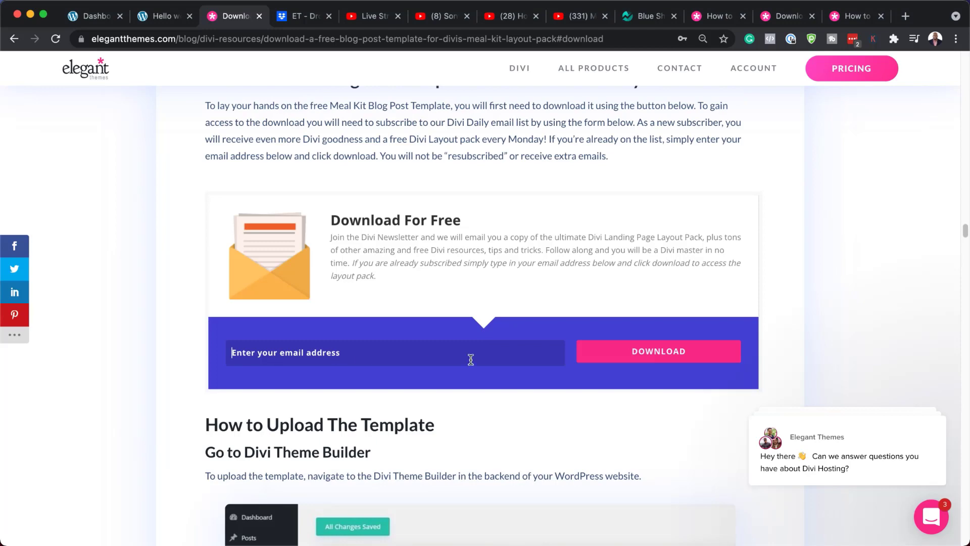
key("super+v")
left_click(669, 353)
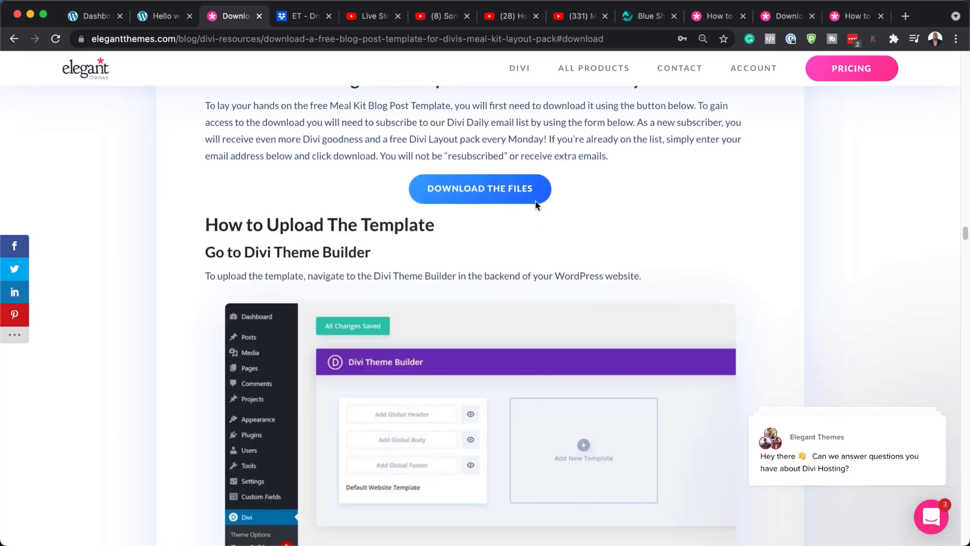
left_click(506, 192)
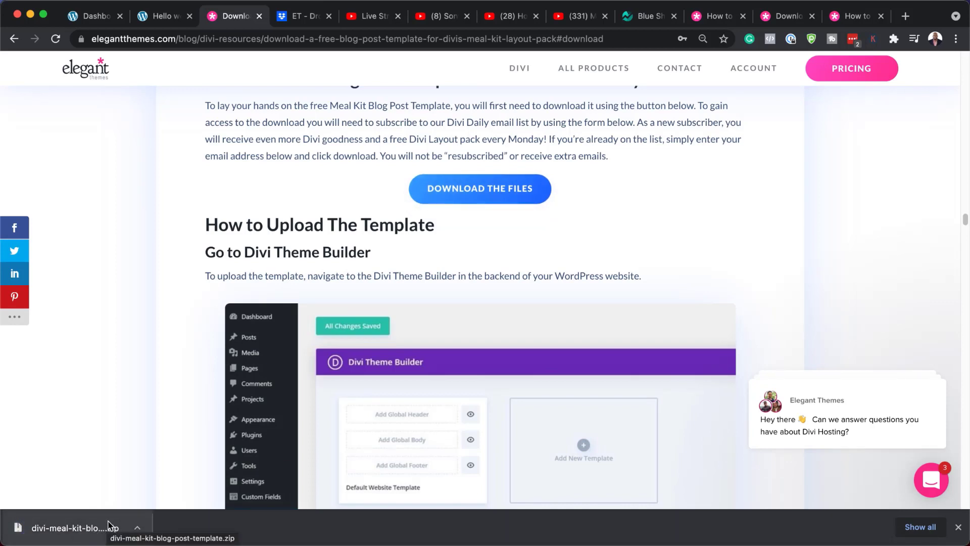
Extract divi-meal-kit-blog-post-template.zip on the Desktop in Finder, select the extracted JSON file and move the window out of the way.
left_click(141, 535)
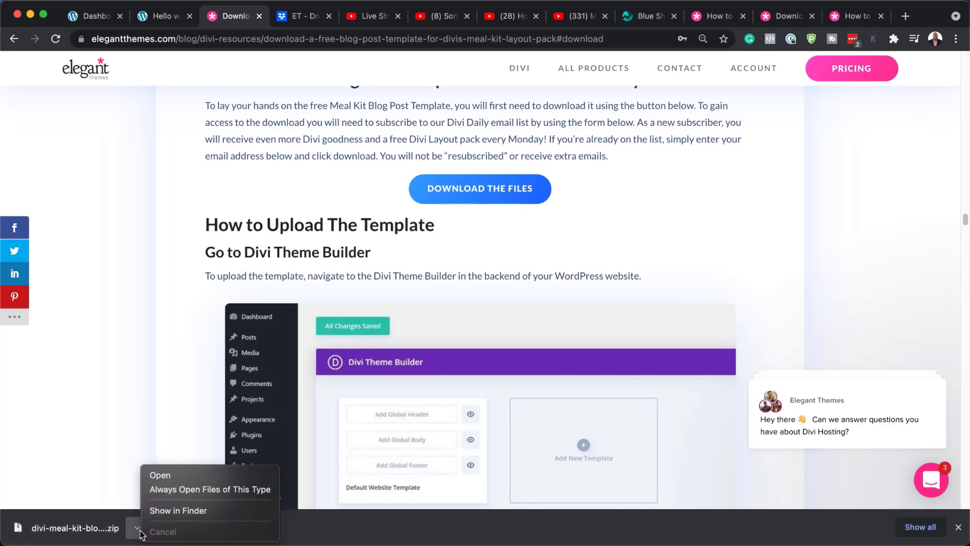
left_click(169, 512)
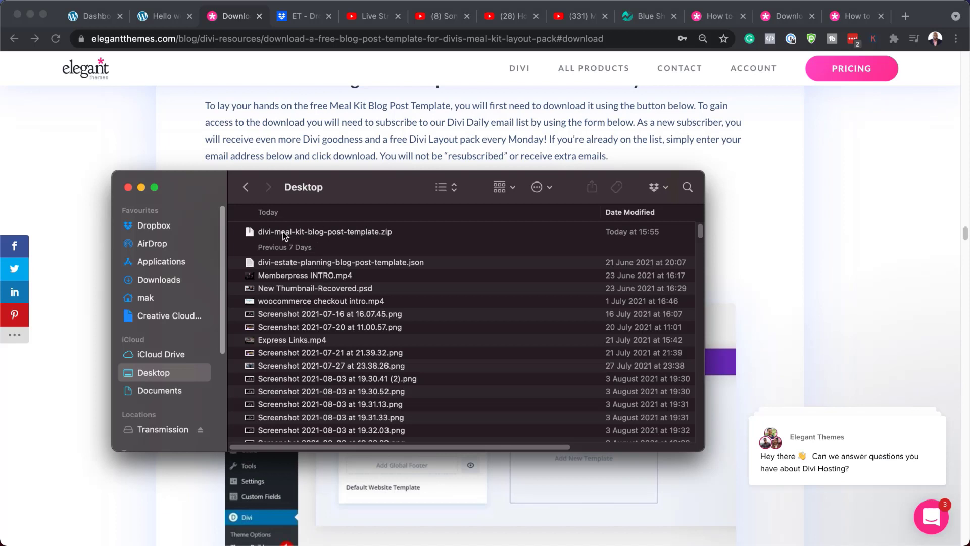
left_click(370, 232)
double_click(370, 232)
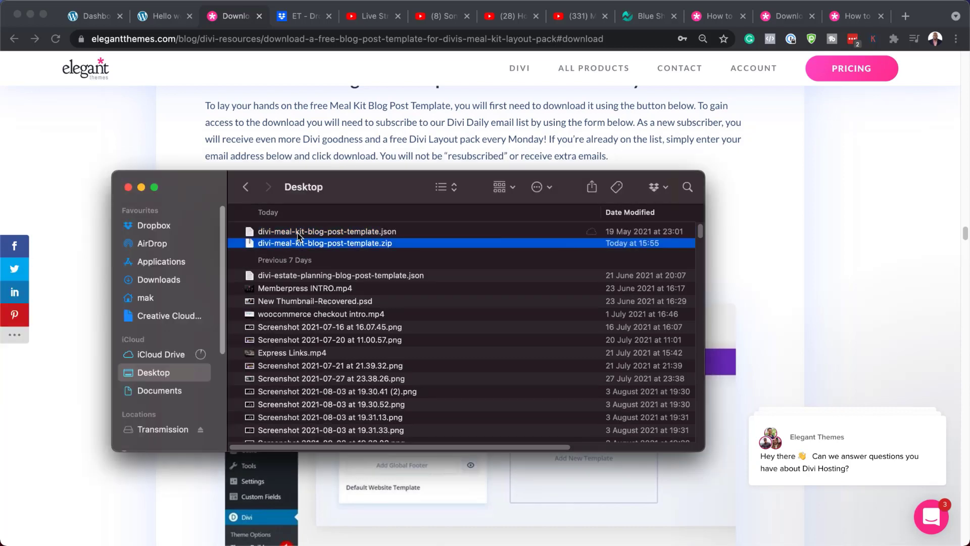
left_click(321, 232)
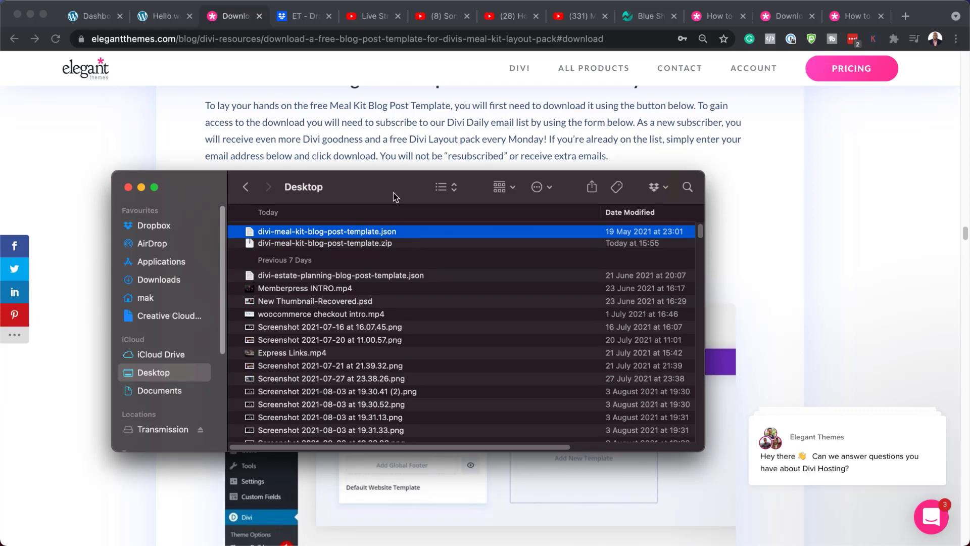
left_click_drag(395, 196, 0, 331)
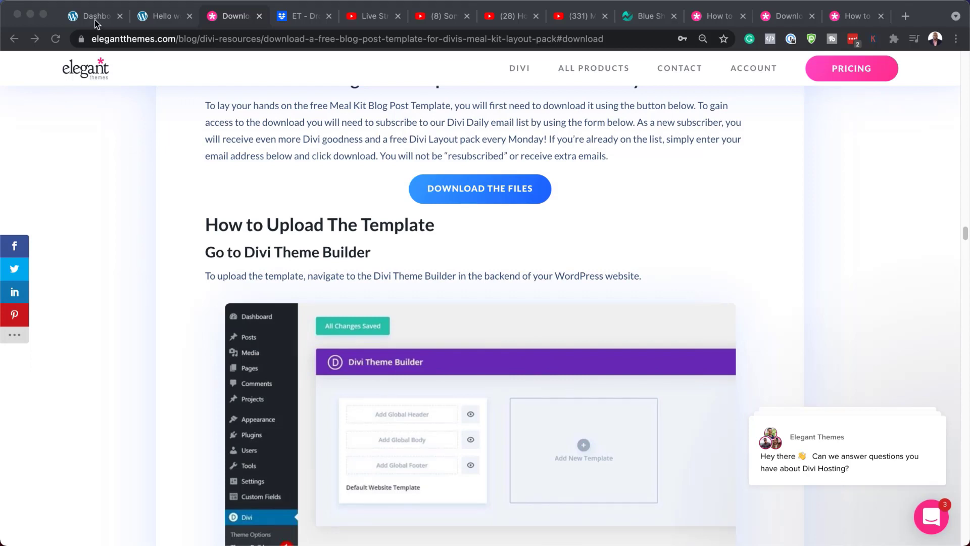
Examine the default layout of the Hello world! post, including its title, meta line, featured image, content, comment form and sidebar.
left_click(160, 19)
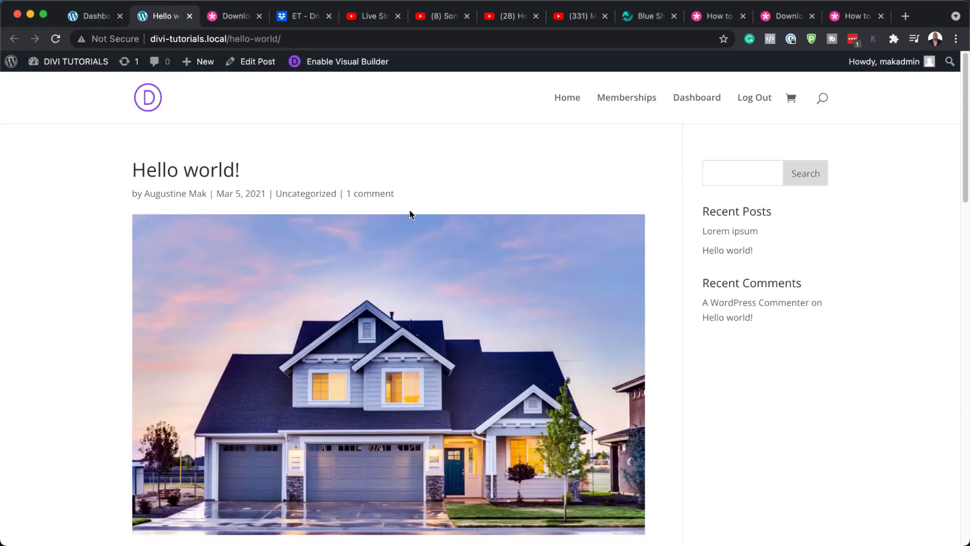
scroll(433, 222, "down", 1)
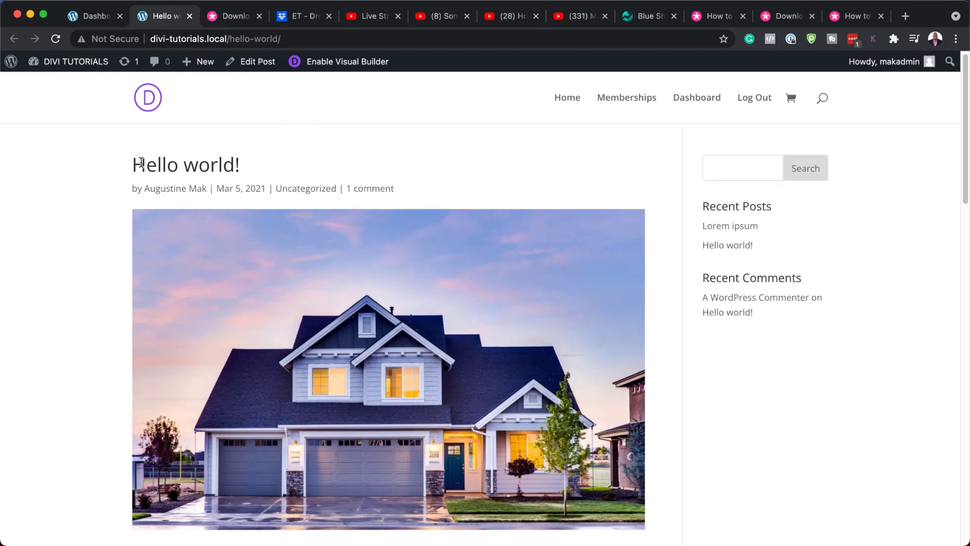
left_click_drag(130, 165, 275, 167)
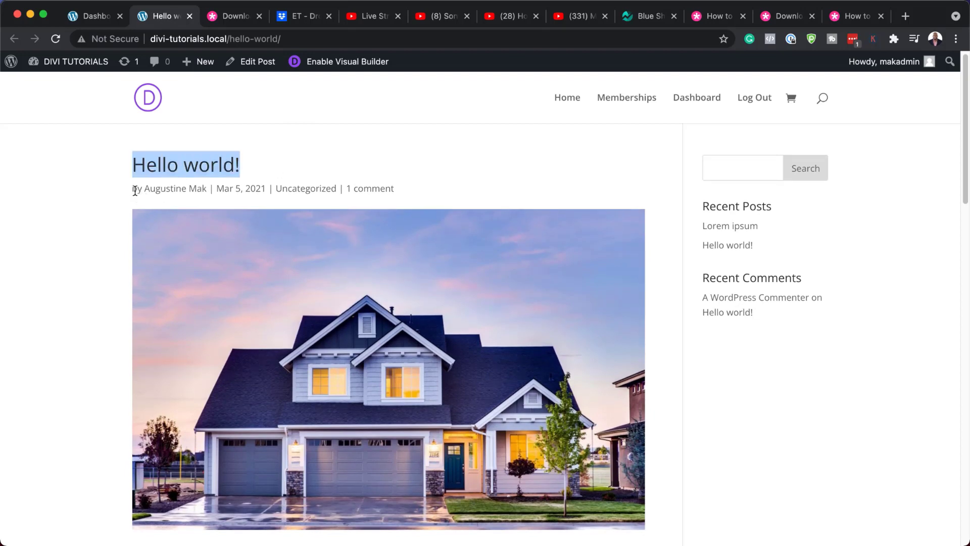
left_click_drag(137, 190, 399, 188)
scroll(520, 261, "down", 2)
scroll(520, 262, "down", 4)
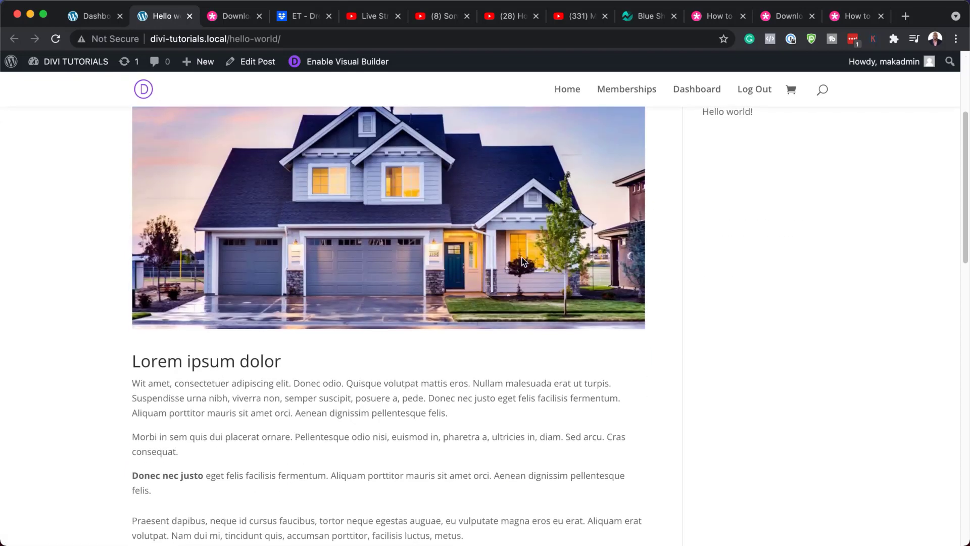
scroll(237, 360, "down", 8)
scroll(241, 354, "down", 10)
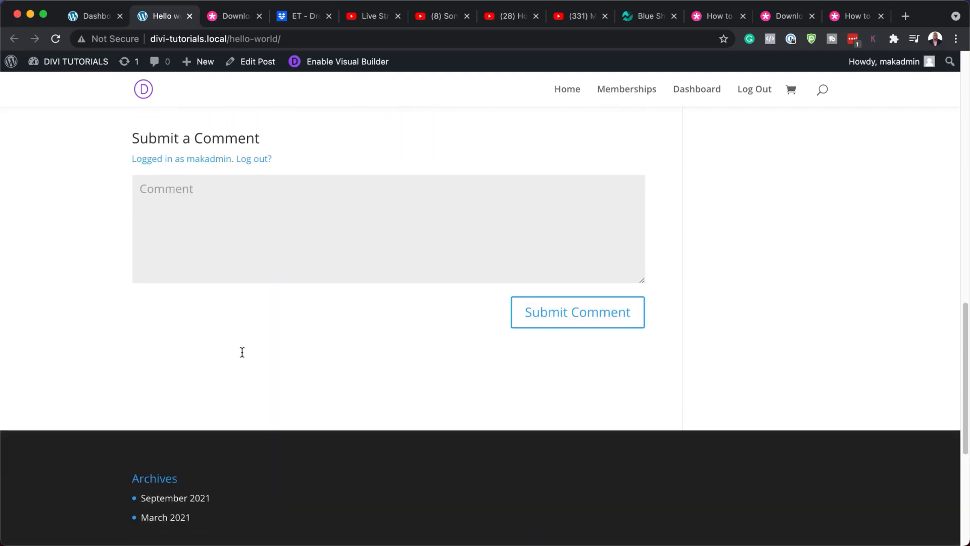
scroll(243, 354, "up", 20)
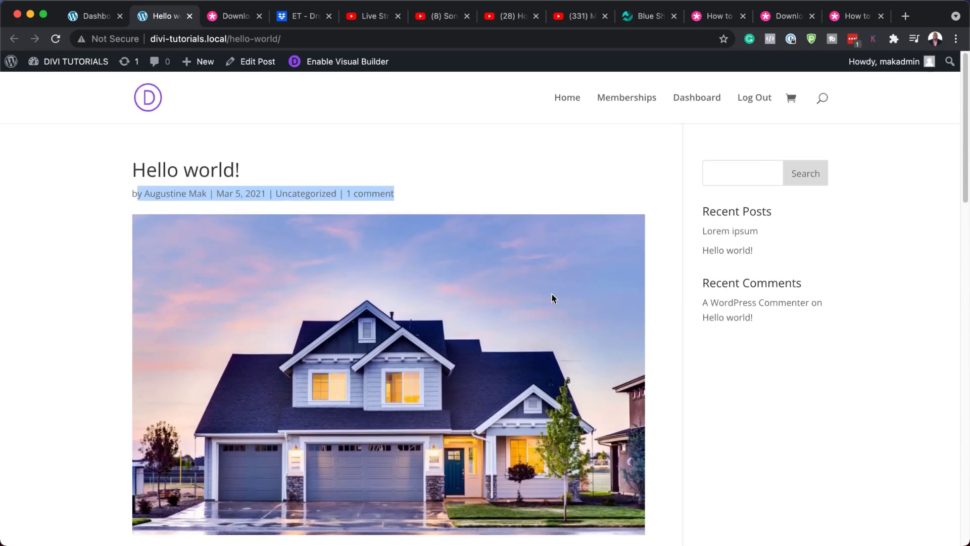
left_click(616, 193)
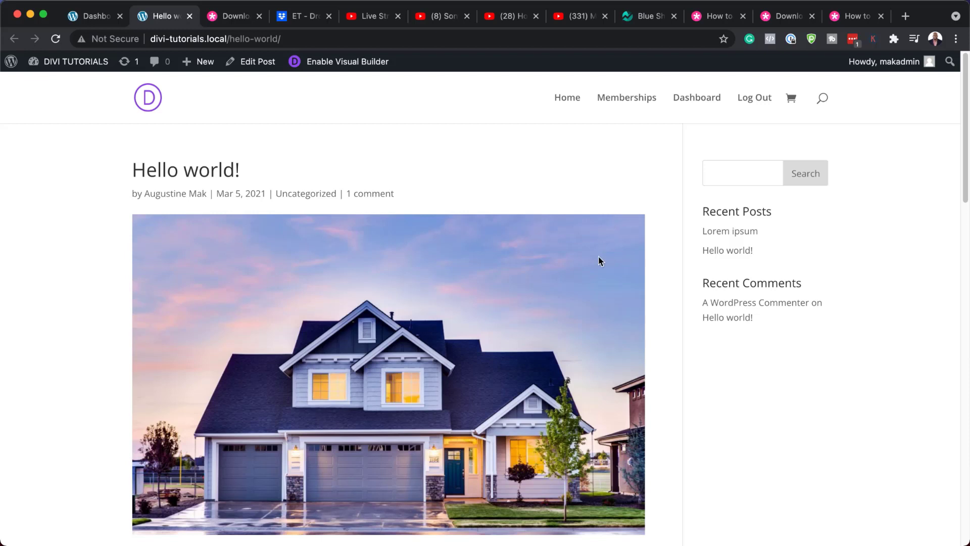
Open the Divi Theme Builder from the site's WordPress dashboard.
left_click(98, 19)
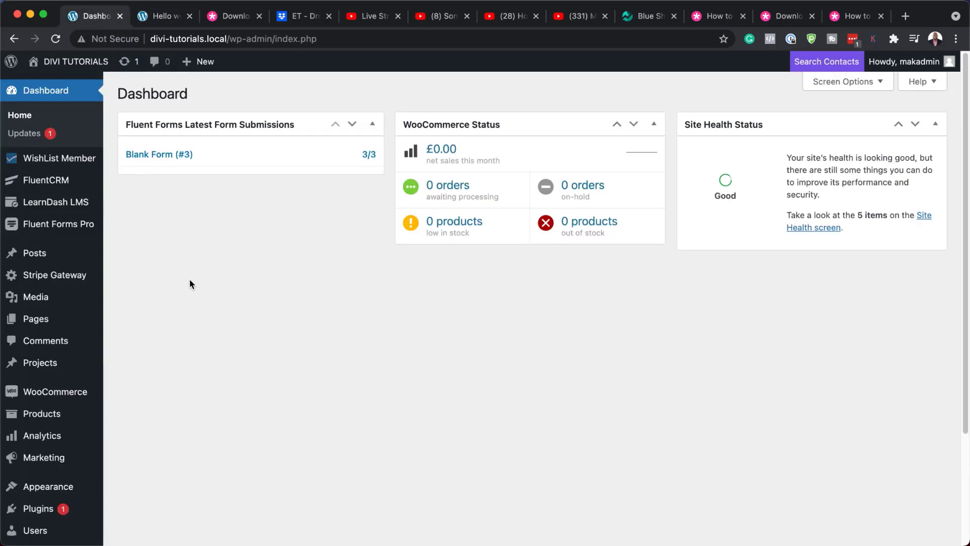
scroll(76, 301, "down", 5)
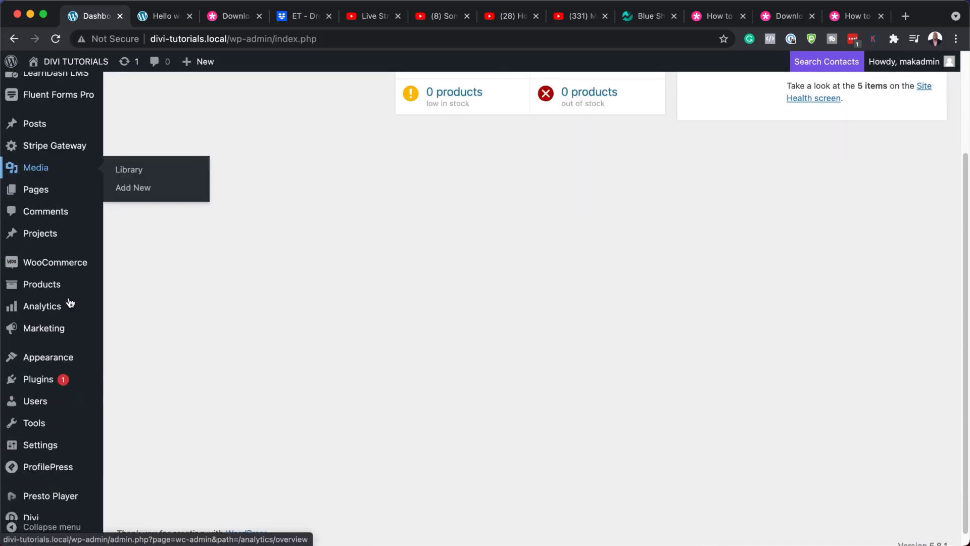
mouse_move(70, 302)
mouse_move(41, 508)
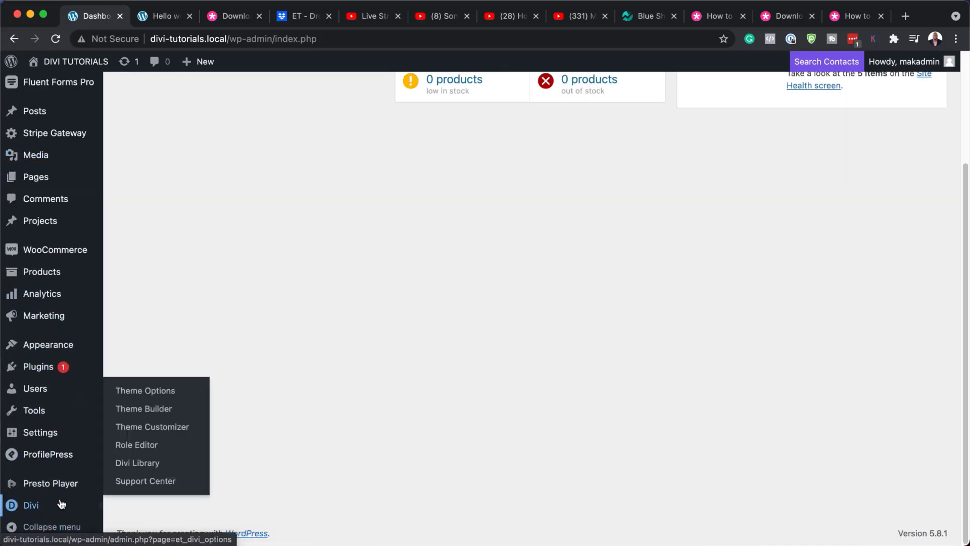
left_click(166, 414)
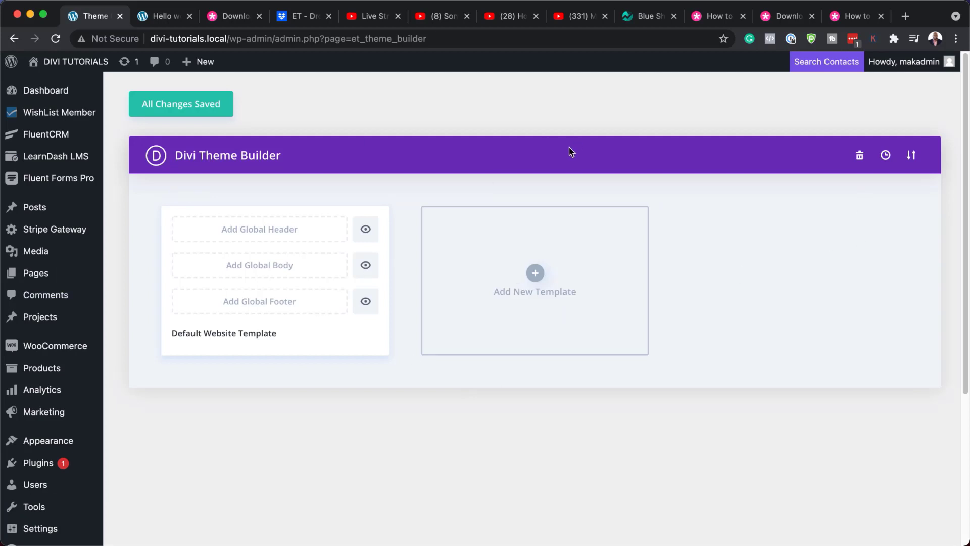
Import divi-meal-kit-blog-post-template.json into the Theme Builder with the default import options and save the changes.
left_click(911, 155)
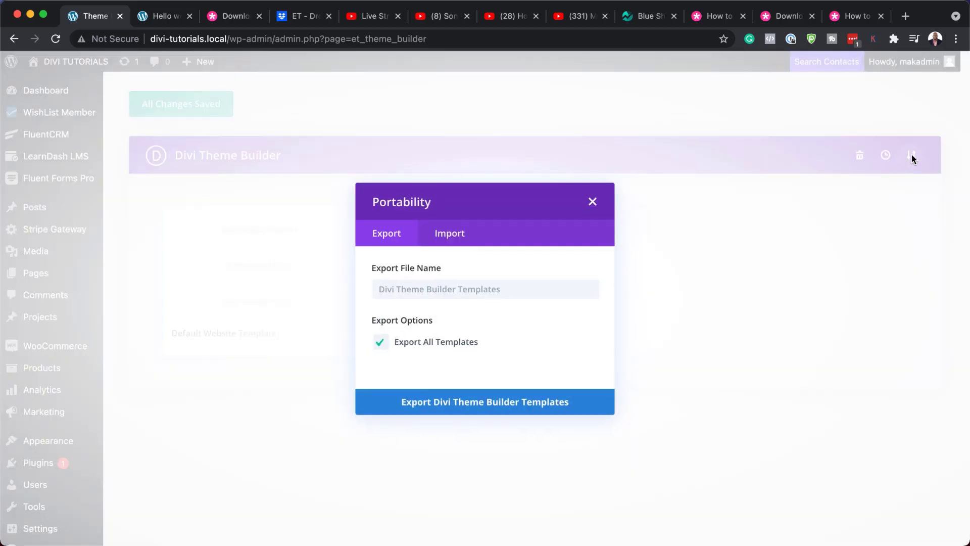
left_click(441, 234)
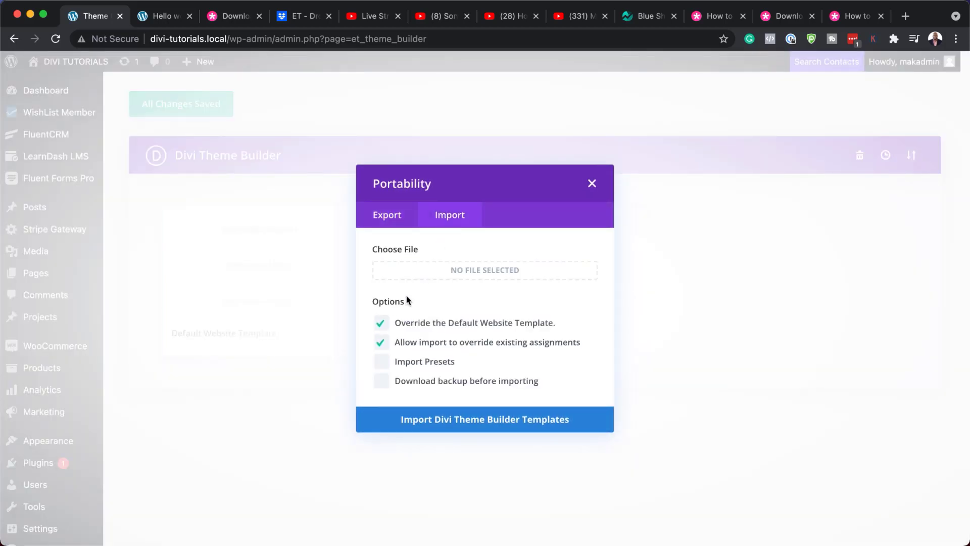
left_click_drag(1, 369, 313, 458)
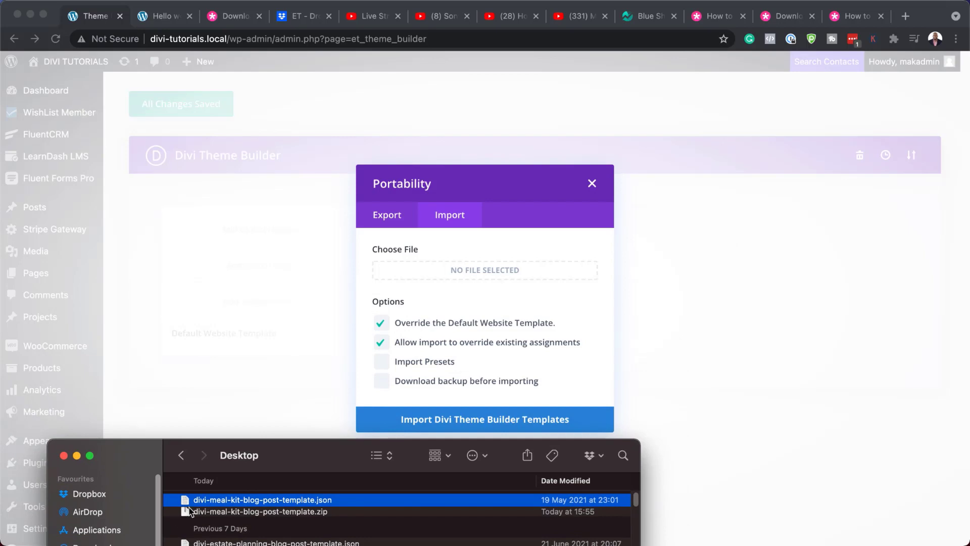
left_click_drag(186, 501, 470, 269)
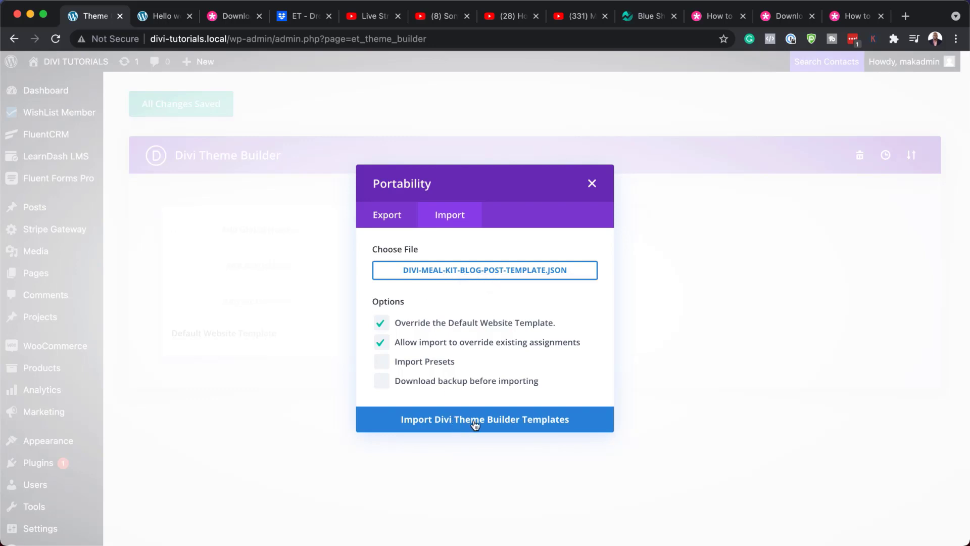
left_click(533, 425)
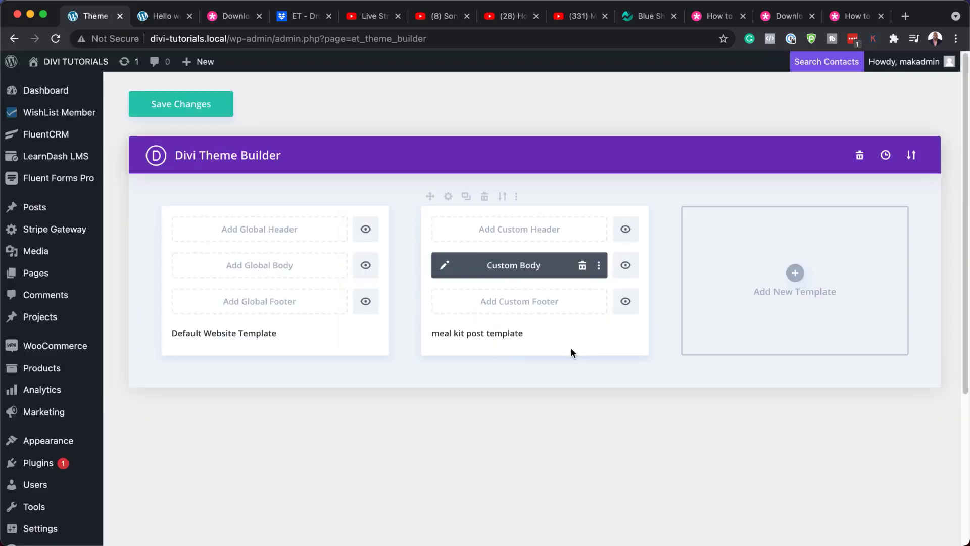
left_click(177, 108)
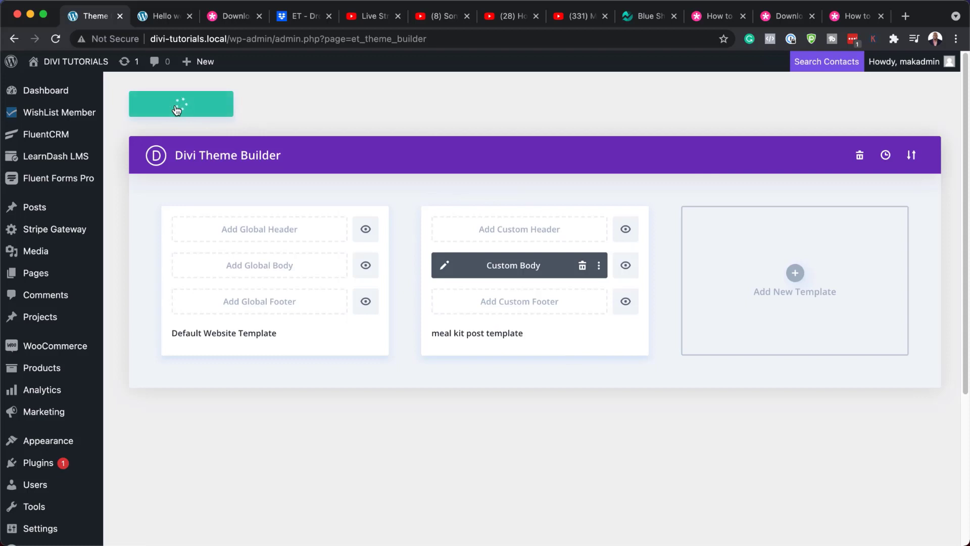
Reload the Hello world! post and examine the imported template's header, post content and newsletter sections.
left_click(156, 17)
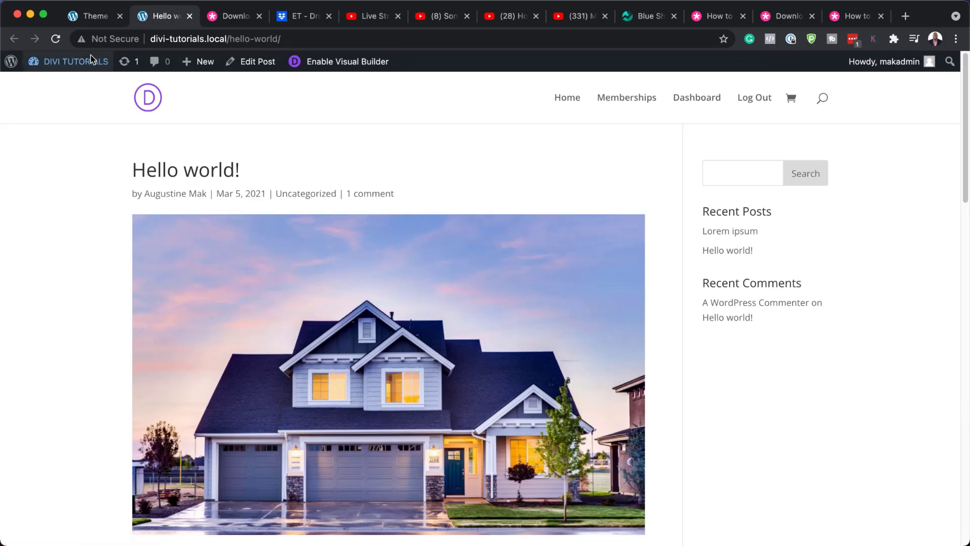
left_click(56, 39)
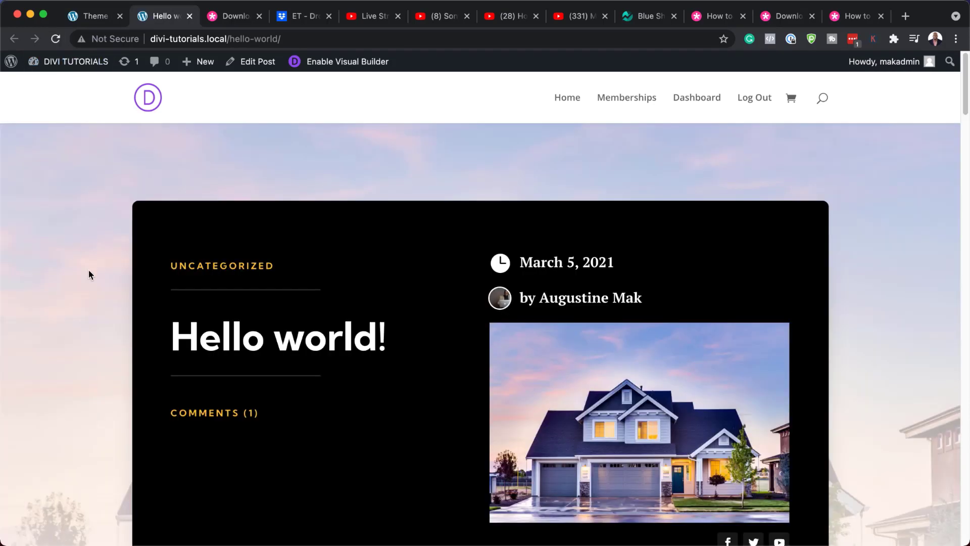
scroll(88, 269, "down", 3)
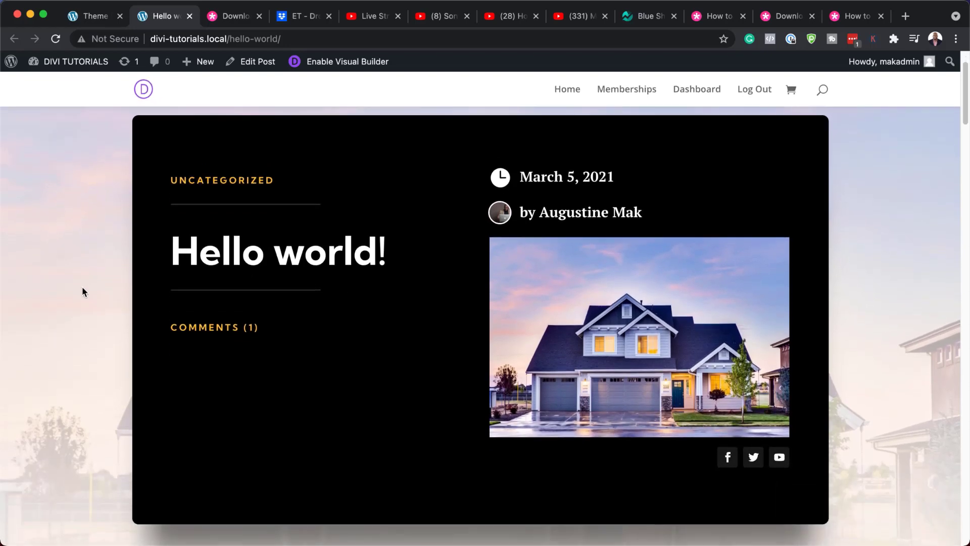
scroll(83, 292, "down", 8)
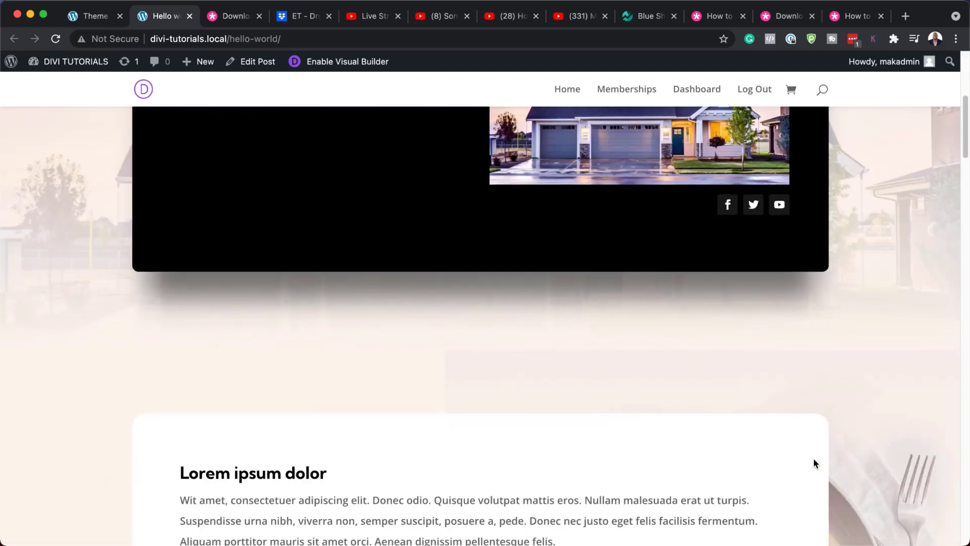
scroll(814, 463, "down", 7)
scroll(438, 379, "down", 3)
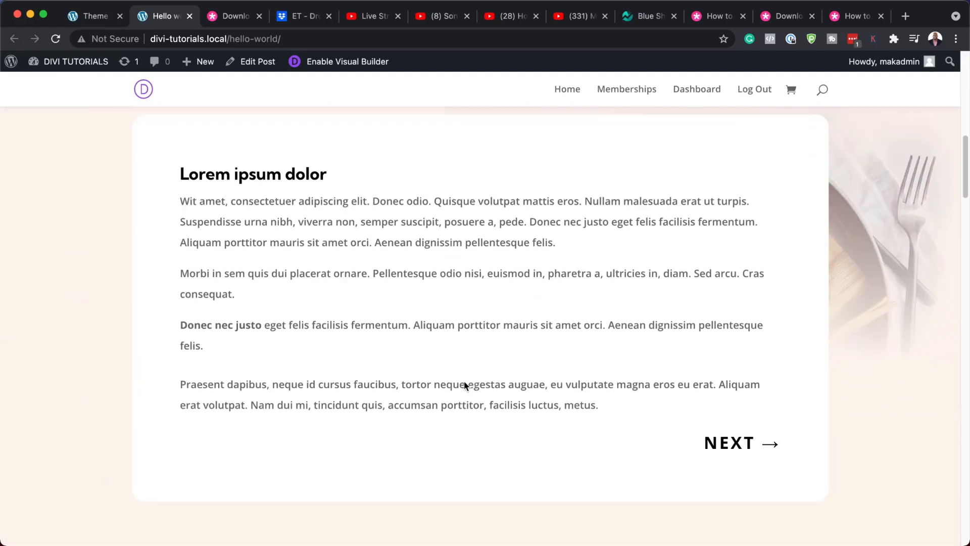
scroll(465, 385, "down", 10)
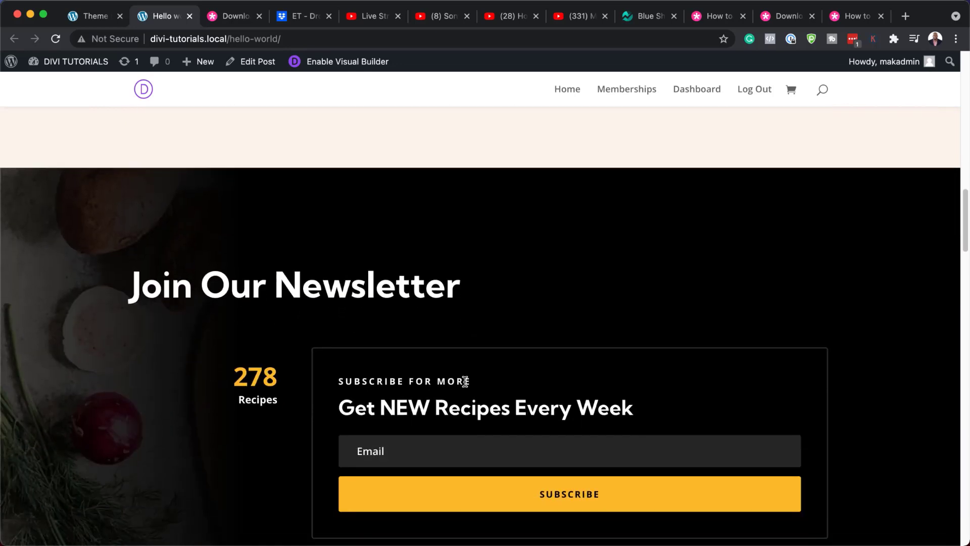
scroll(465, 381, "down", 3)
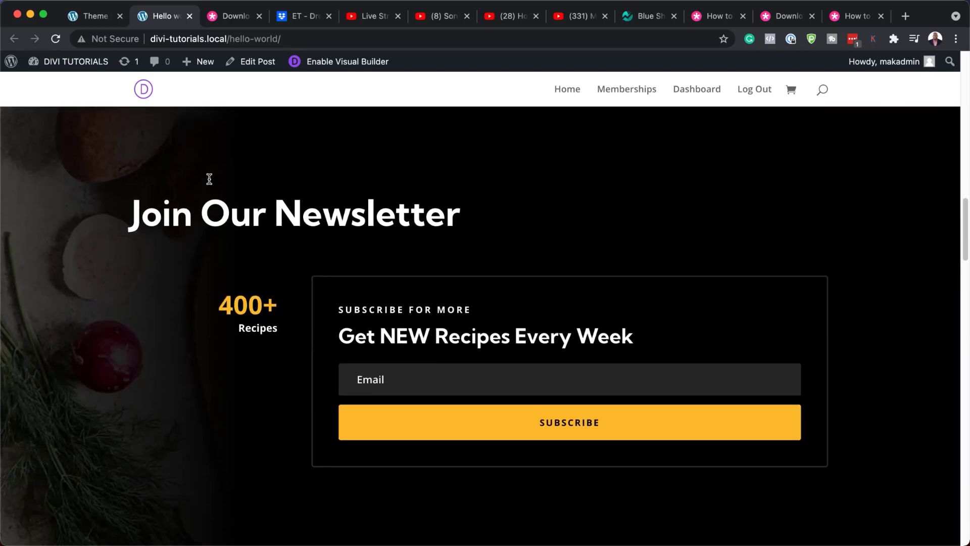
scroll(242, 398, "down", 2)
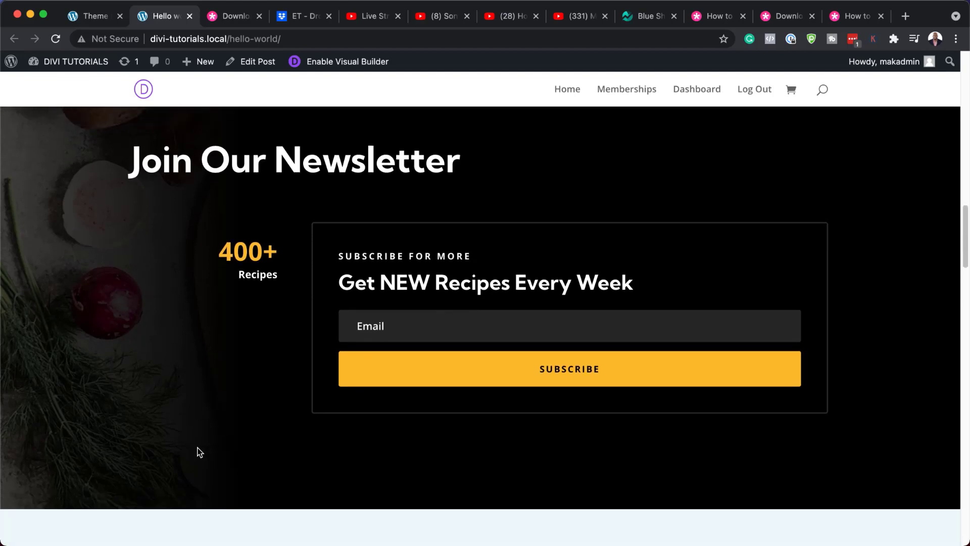
Examine the related posts, author and comment sections of the Hello world! post and return to its header.
scroll(200, 452, "down", 10)
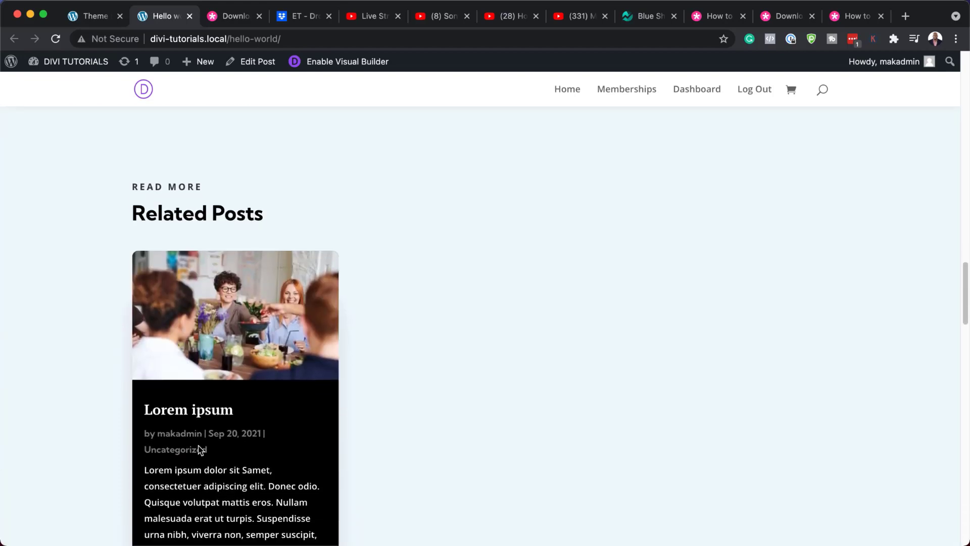
scroll(198, 448, "down", 4)
scroll(427, 439, "down", 4)
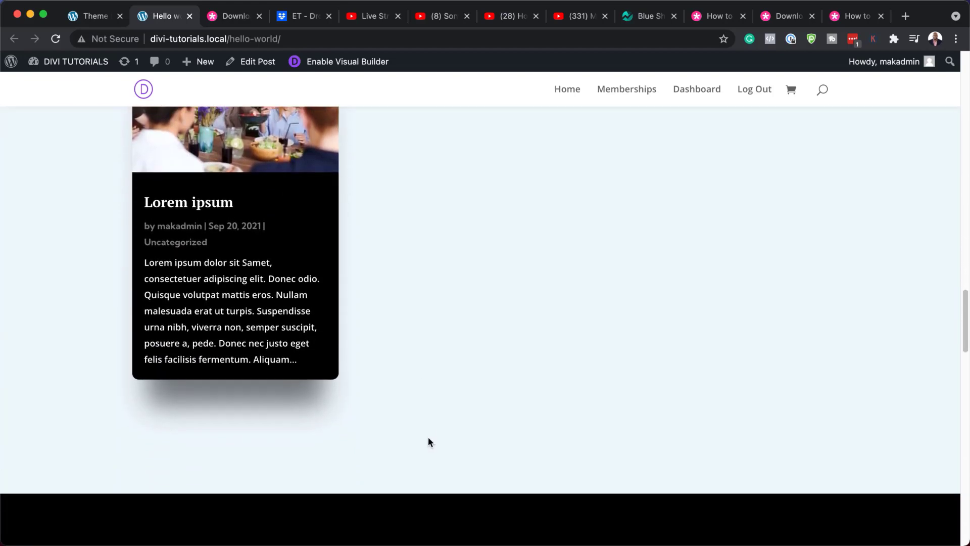
scroll(429, 443, "down", 6)
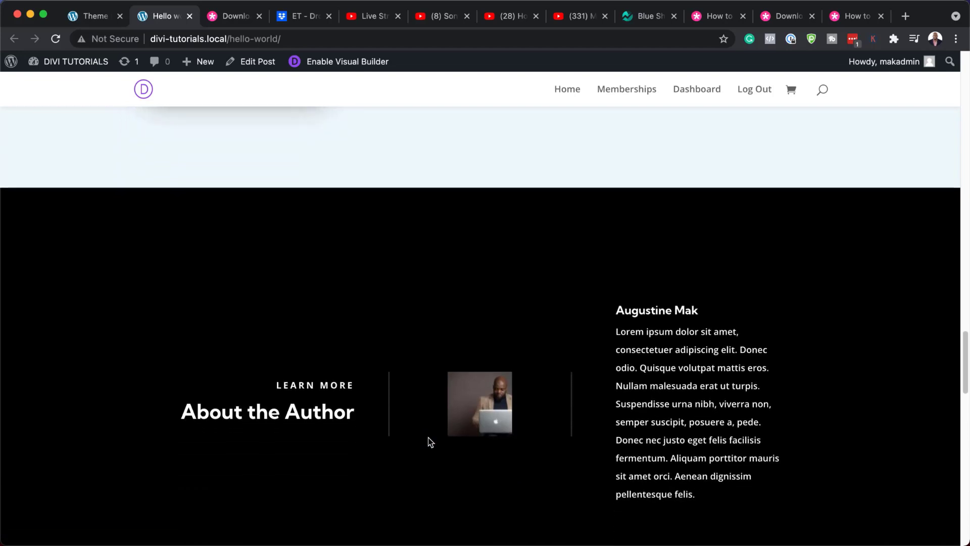
scroll(430, 442, "down", 2)
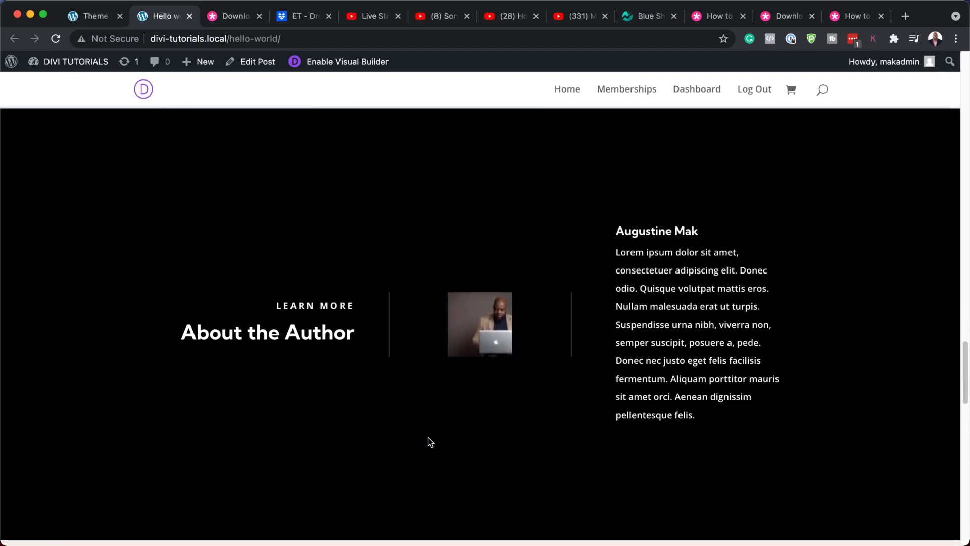
scroll(393, 433, "down", 5)
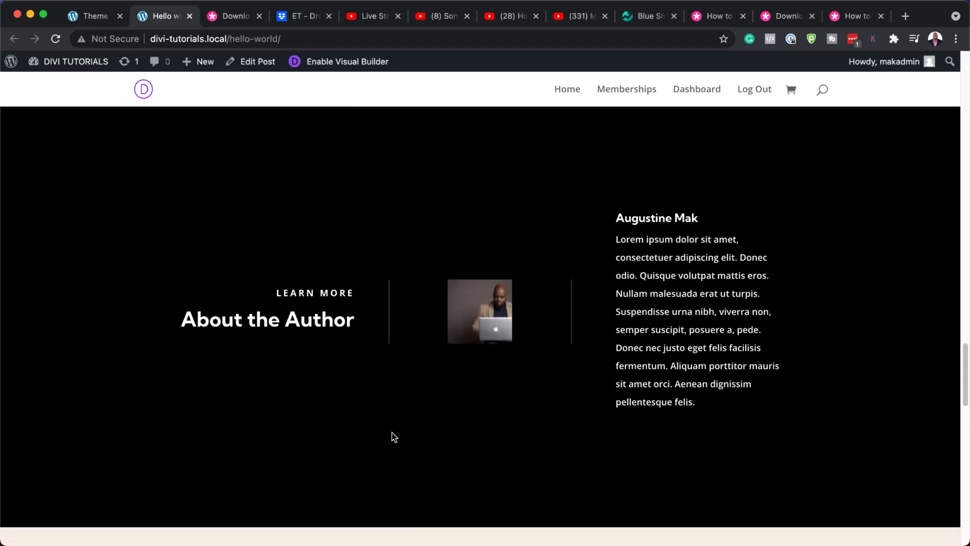
scroll(392, 436, "down", 5)
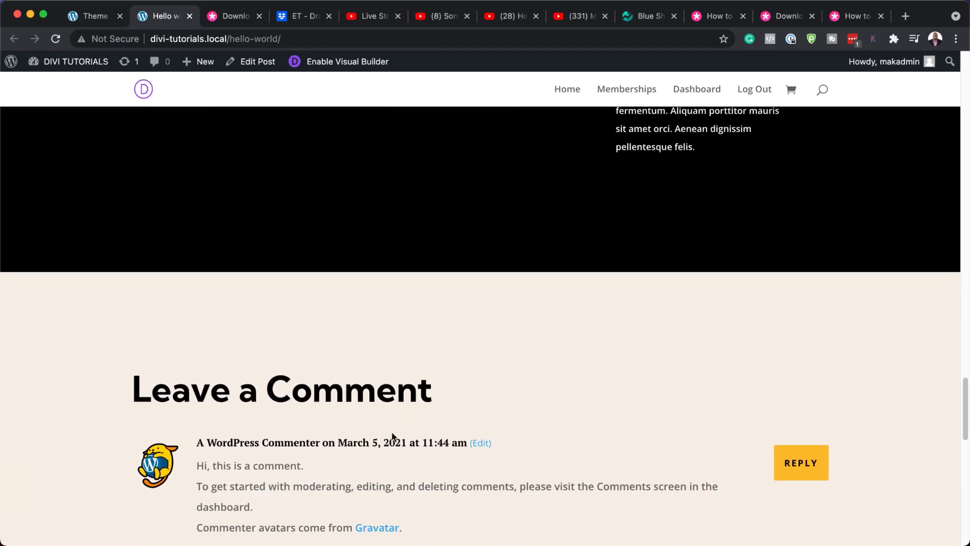
scroll(392, 437, "down", 2)
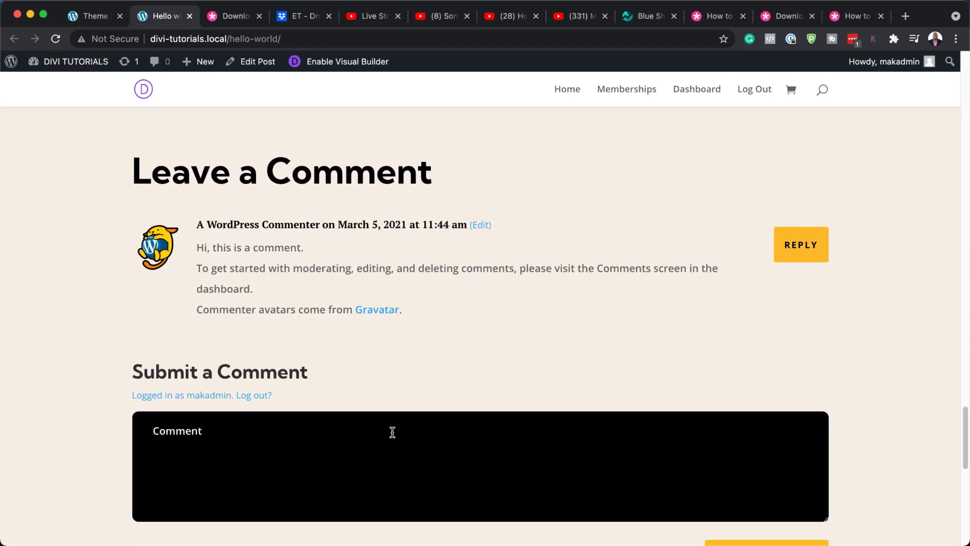
scroll(603, 449, "down", 1)
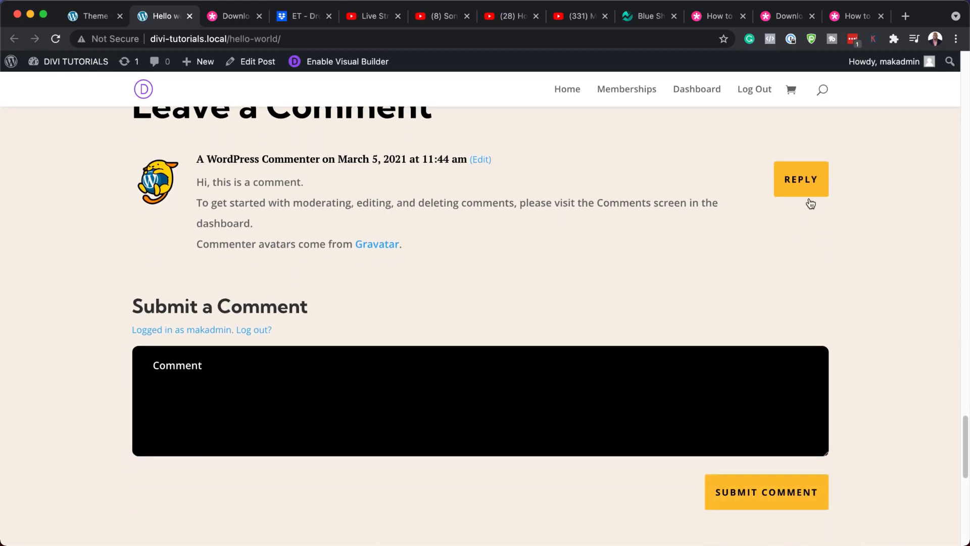
scroll(601, 446, "down", 4)
scroll(600, 446, "up", 15)
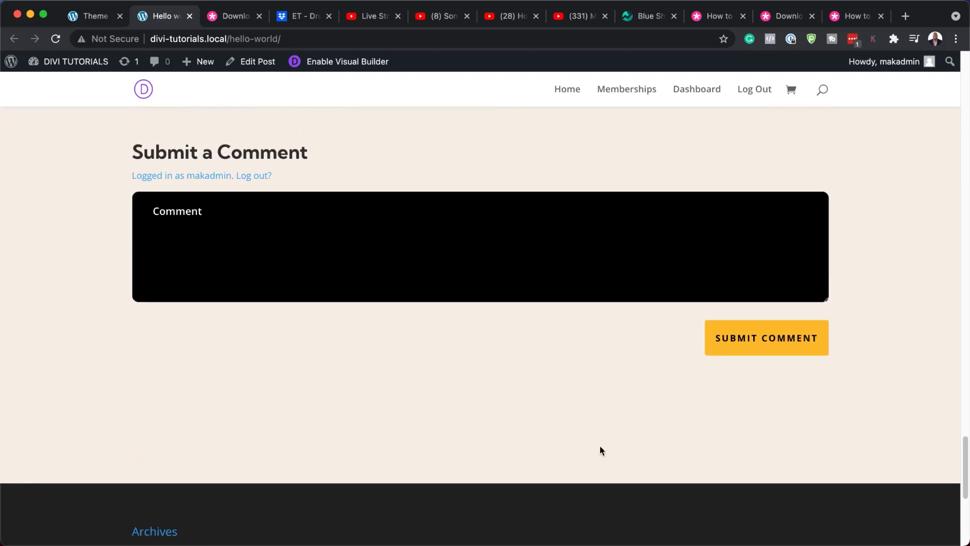
scroll(599, 449, "up", 3)
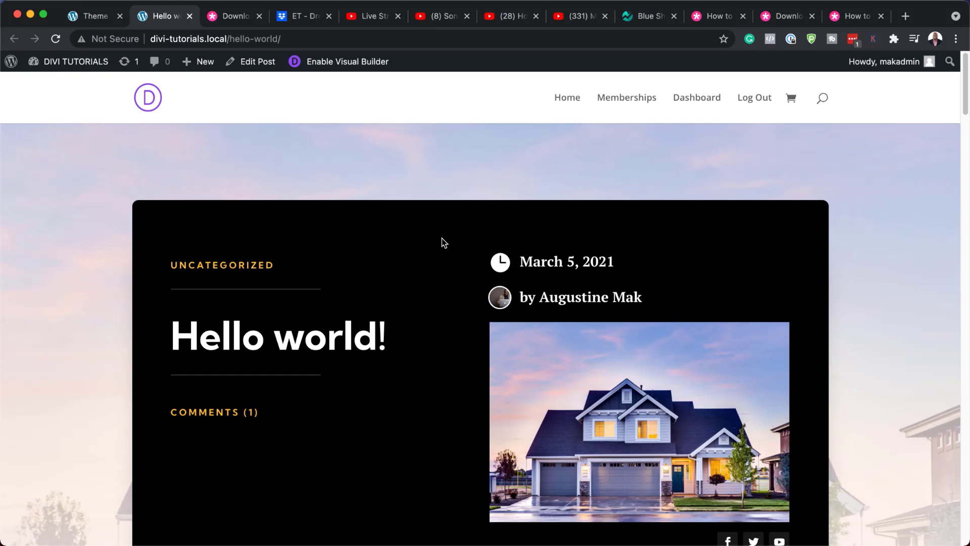
Edit the custom body of the meal kit post template in the Theme Builder and open the header section's background settings.
left_click(102, 17)
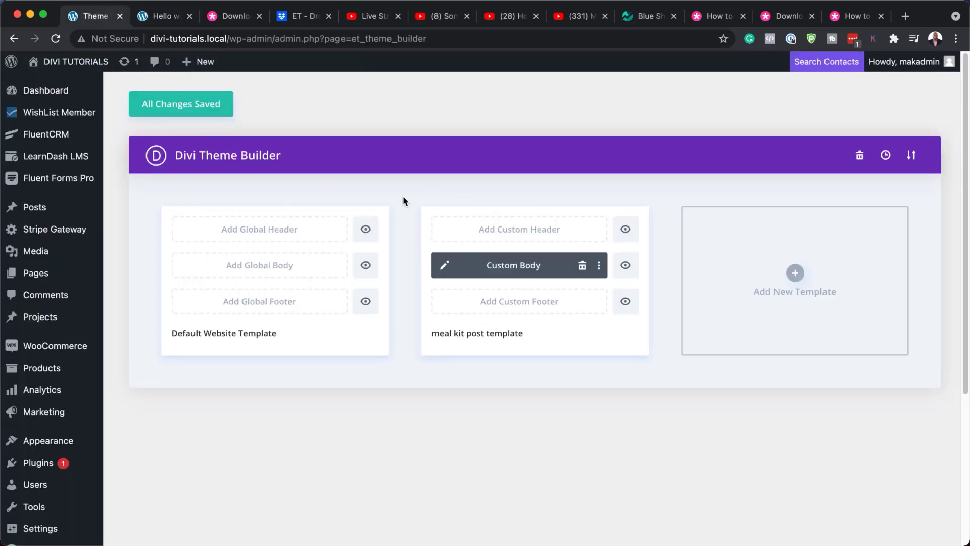
left_click(447, 267)
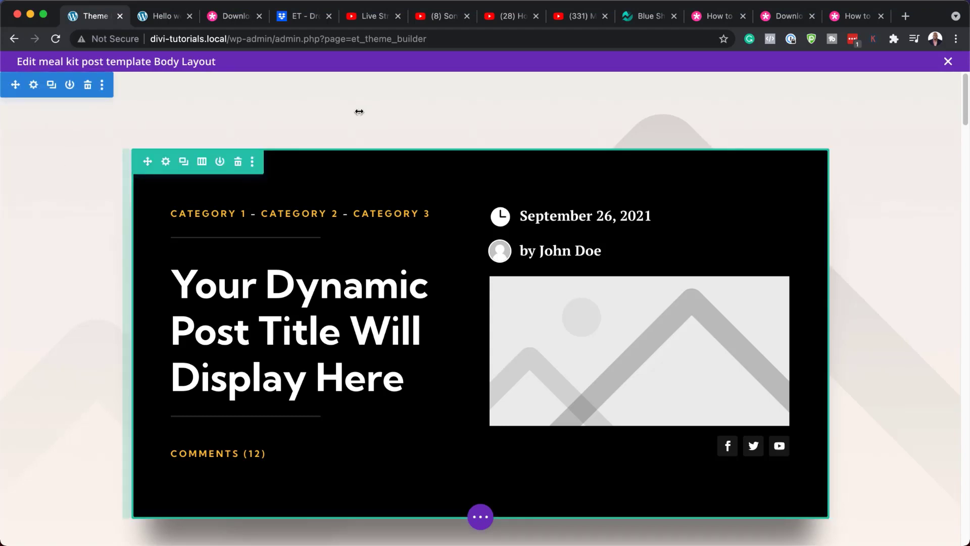
left_click(34, 86)
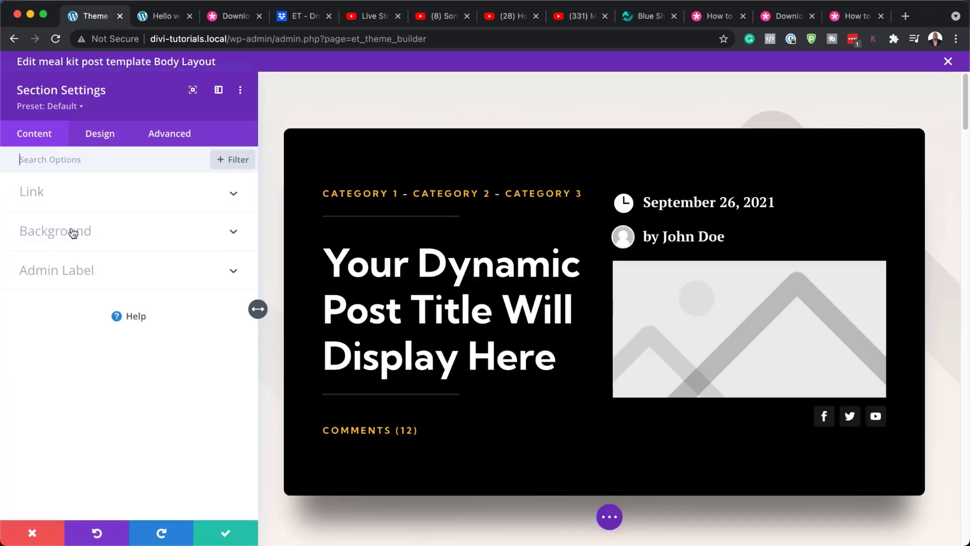
left_click(73, 233)
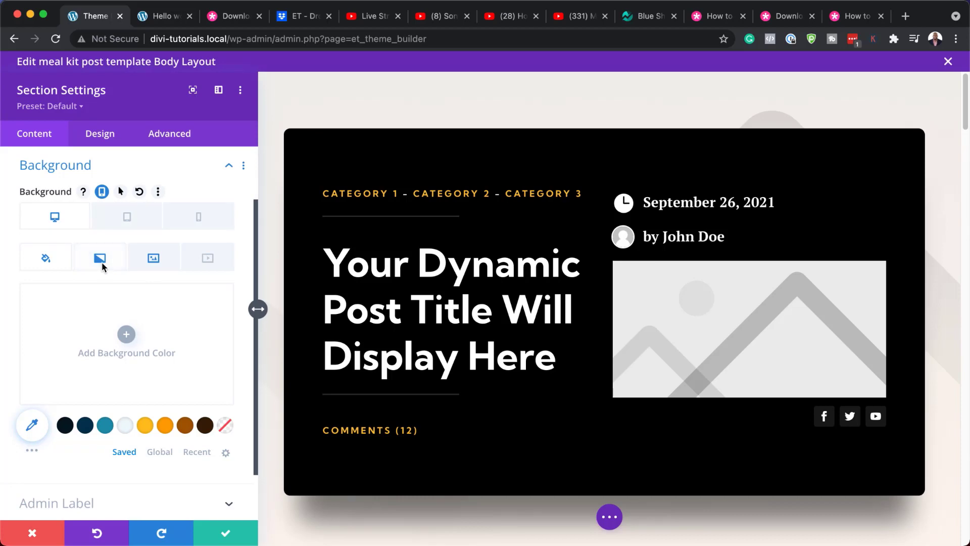
Check the background behind the header and content sections on the live Hello world! post.
left_click(159, 21)
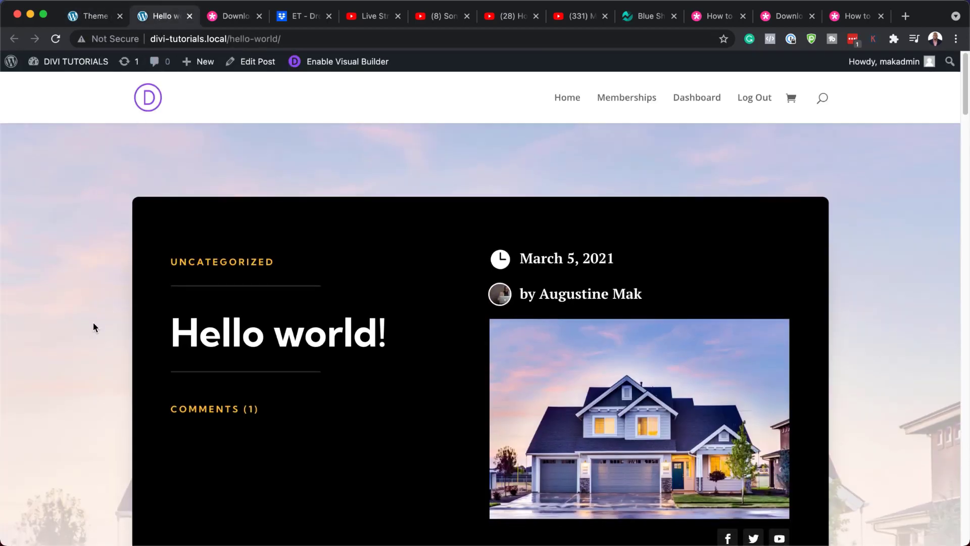
scroll(93, 327, "down", 3)
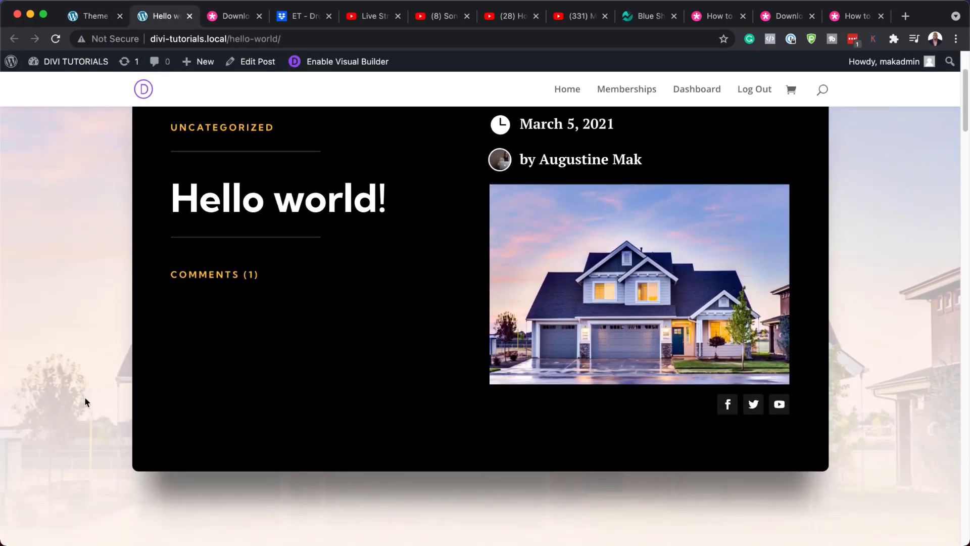
scroll(84, 402, "down", 4)
scroll(151, 395, "down", 2)
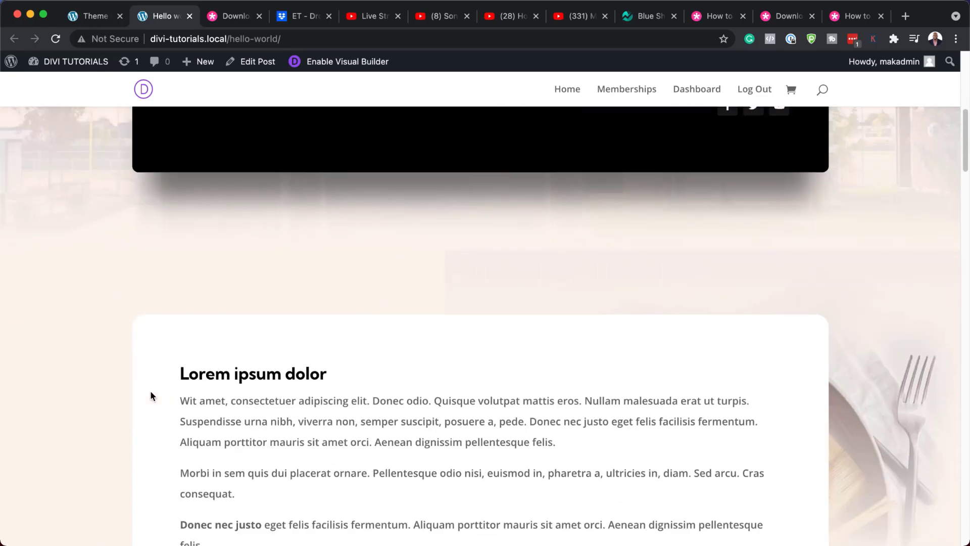
Set the second colour of the header section's background gradient to the saved teal #1f91ad in the template's body layout.
left_click(99, 19)
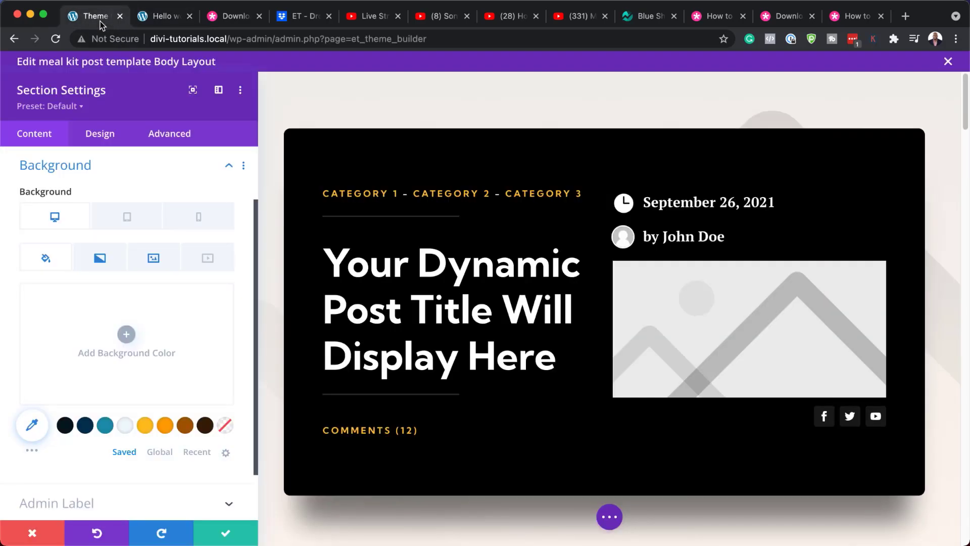
left_click(106, 258)
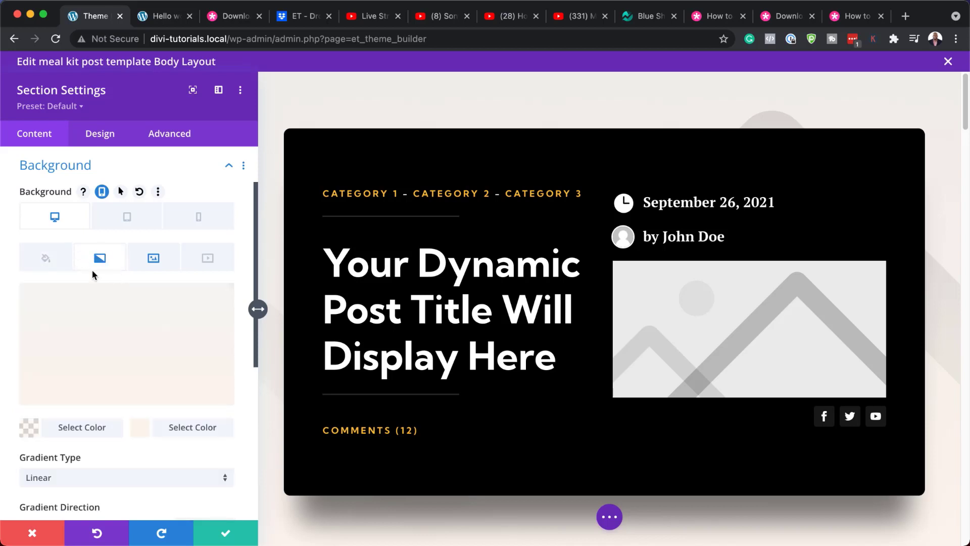
left_click(141, 431)
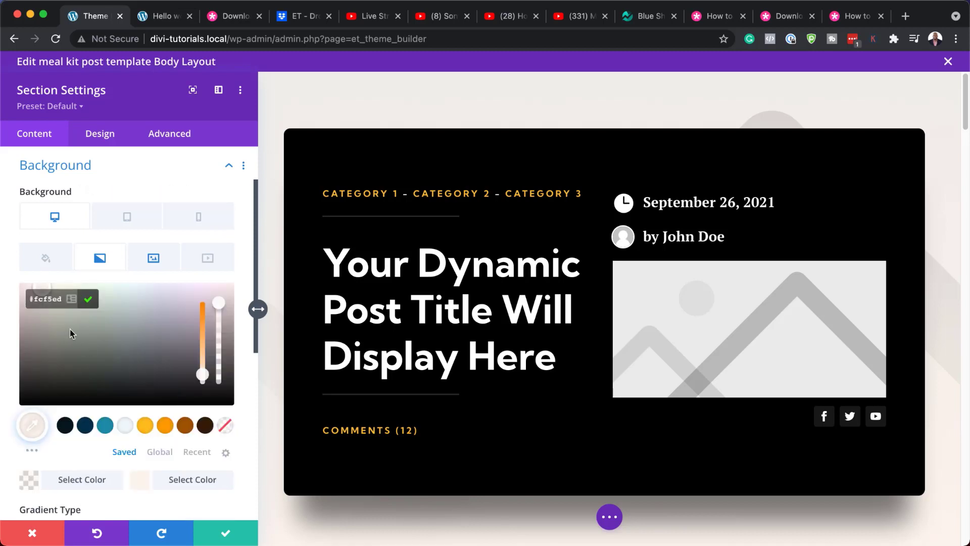
left_click(154, 324)
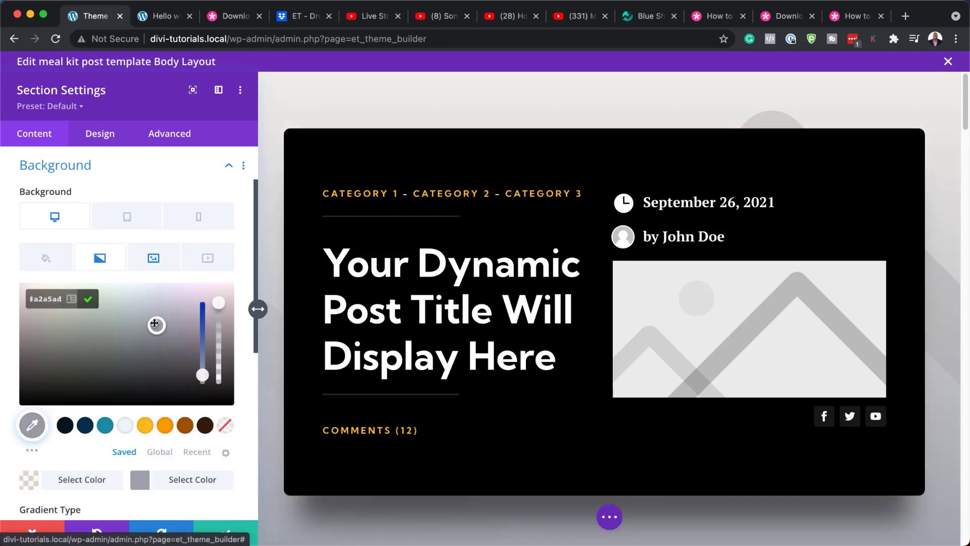
scroll(570, 363, "down", 3)
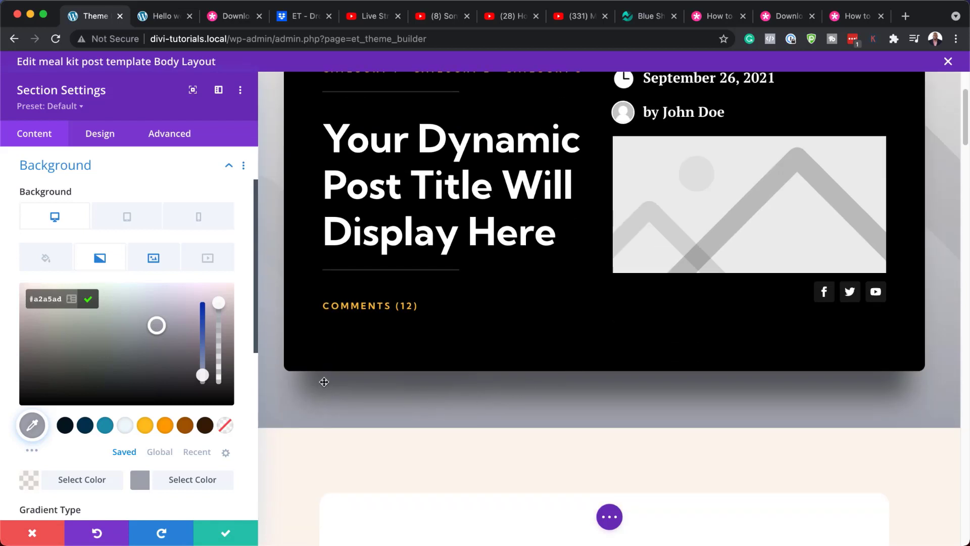
left_click(158, 379)
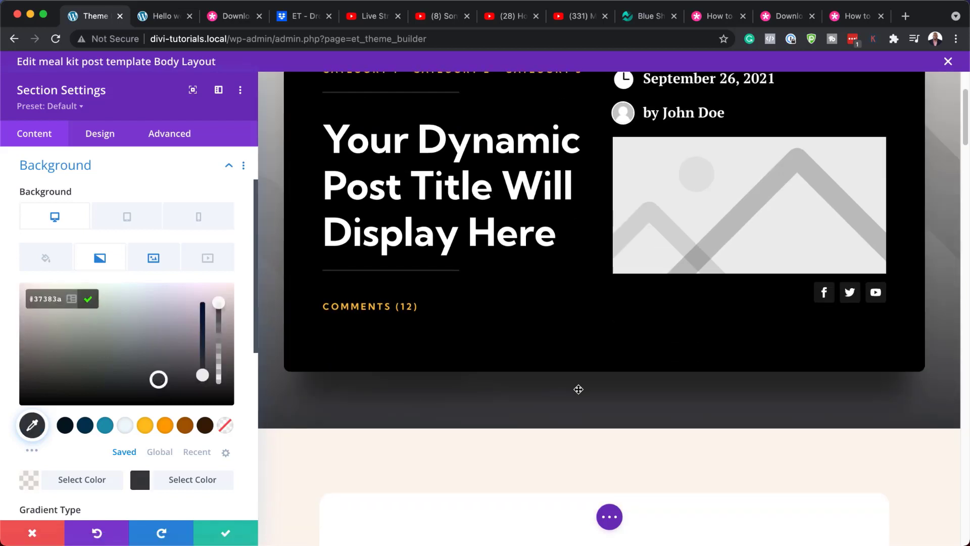
scroll(579, 389, "up", 2)
left_click(81, 383)
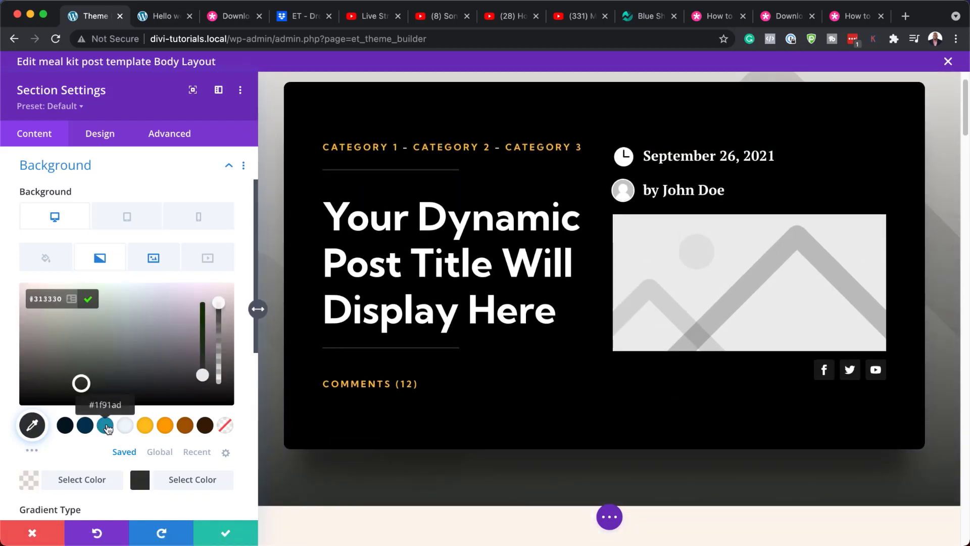
left_click(106, 425)
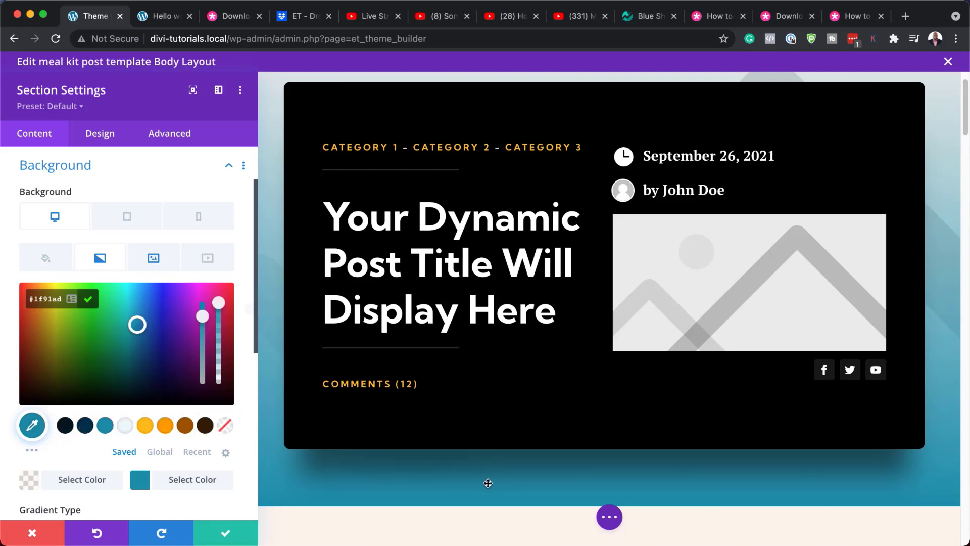
scroll(929, 402, "up", 2)
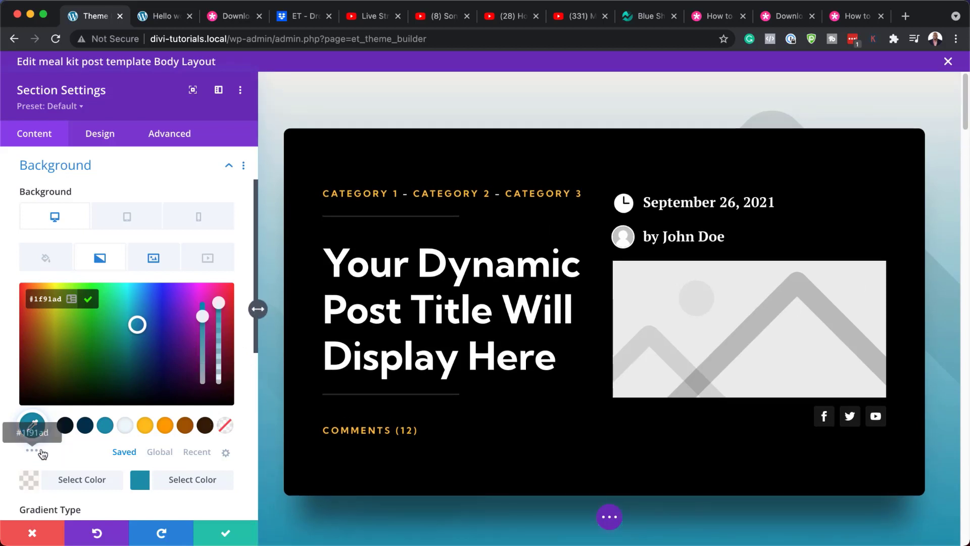
Try removing the featured image from the header section's background and discard the section's changes.
left_click(164, 258)
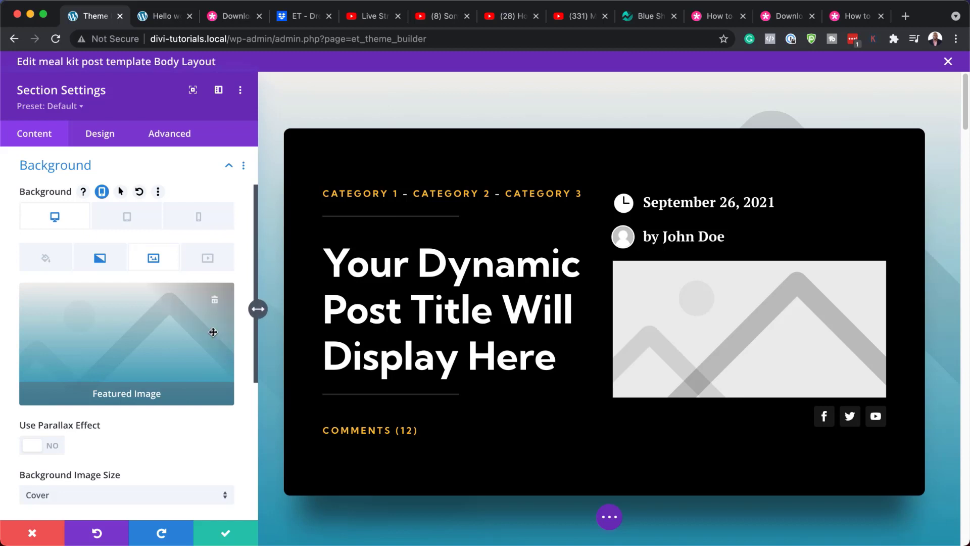
left_click(214, 303)
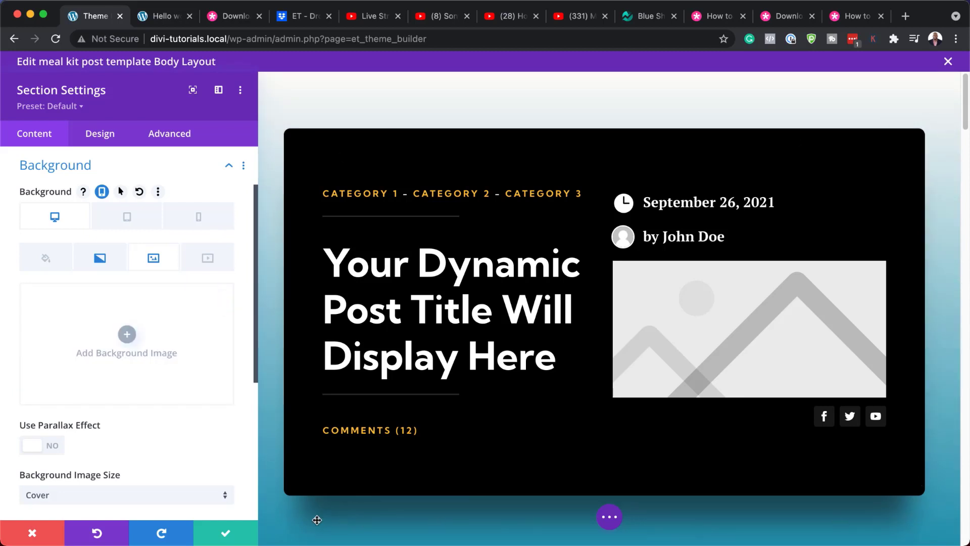
left_click(32, 537)
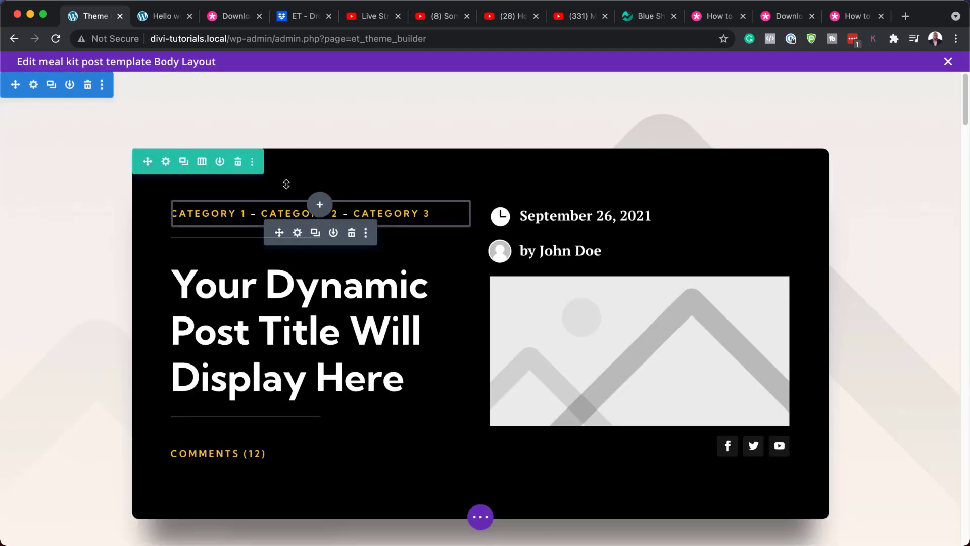
Try saved colours such as #a35700, #361f07 and #02344f as the header row's background and discard the row's changes.
left_click(166, 161)
left_click(48, 426)
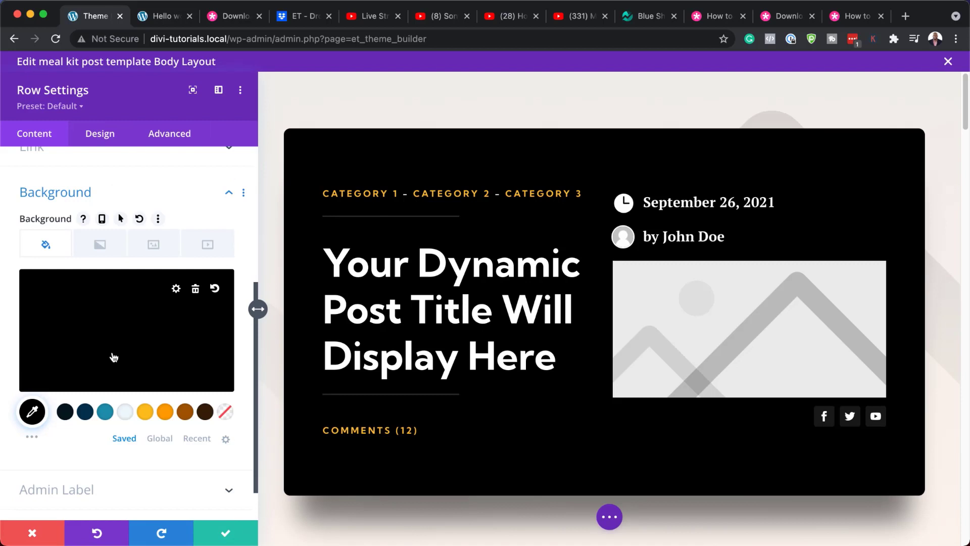
left_click(85, 412)
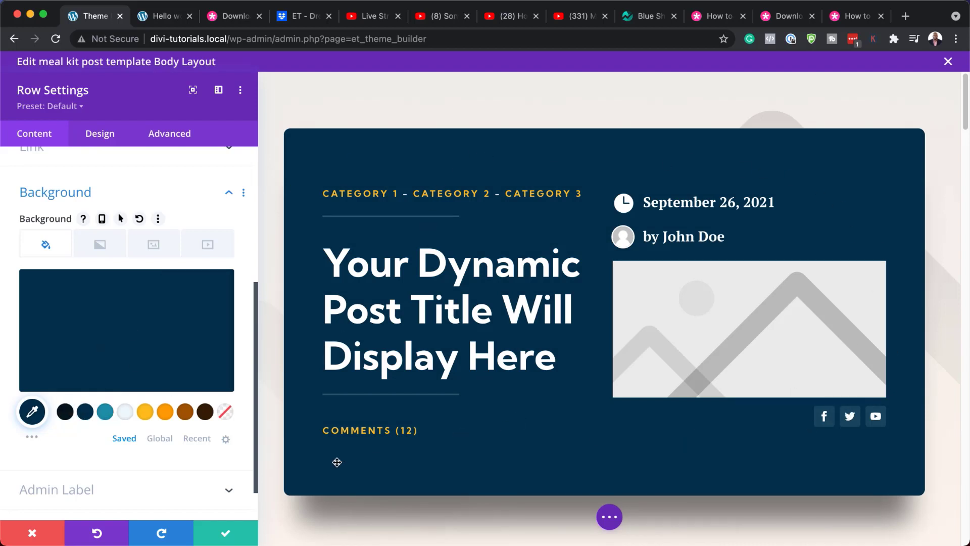
left_click(187, 413)
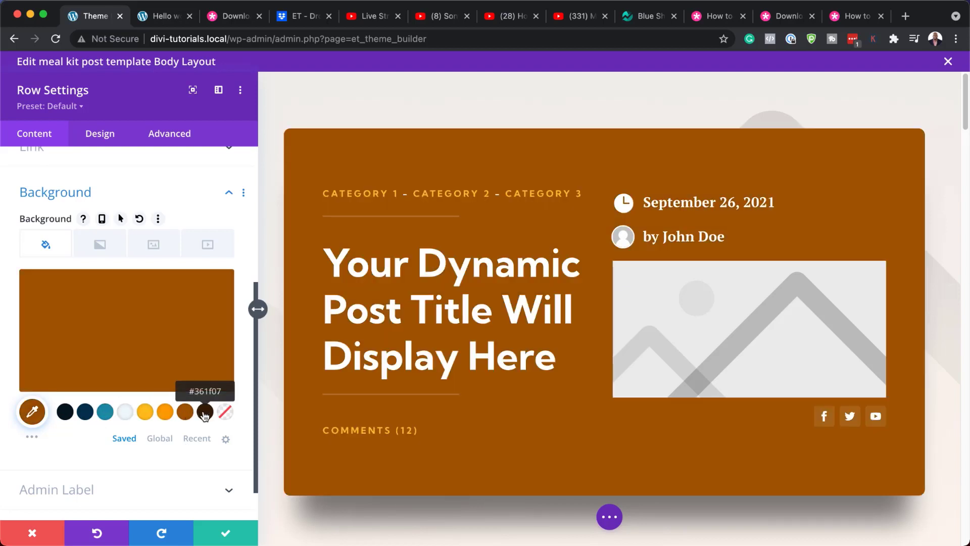
left_click(205, 413)
left_click(186, 412)
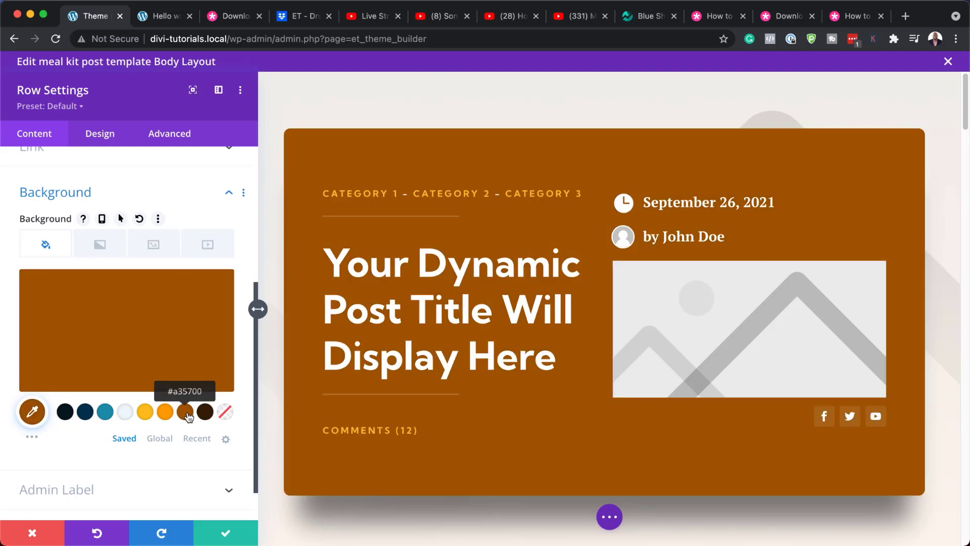
left_click(165, 412)
left_click(85, 412)
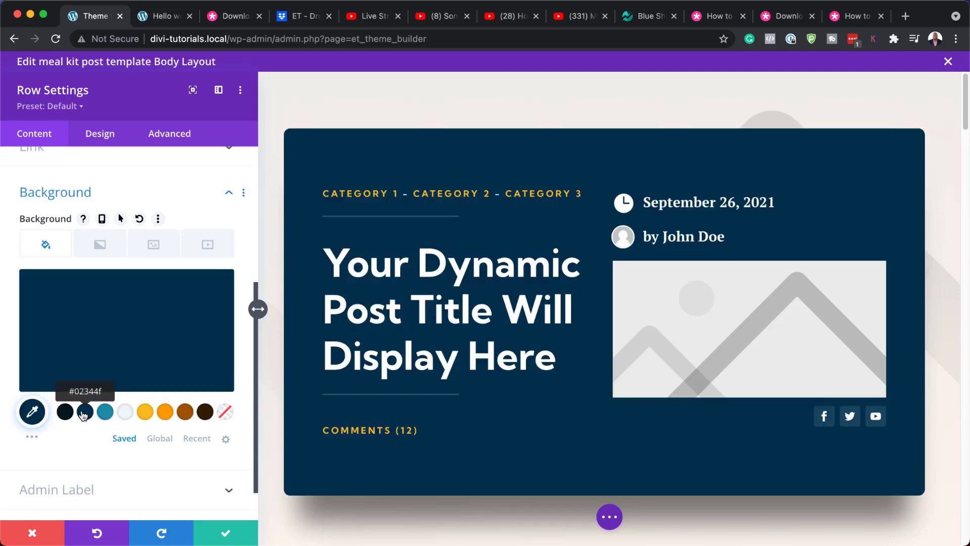
left_click(33, 533)
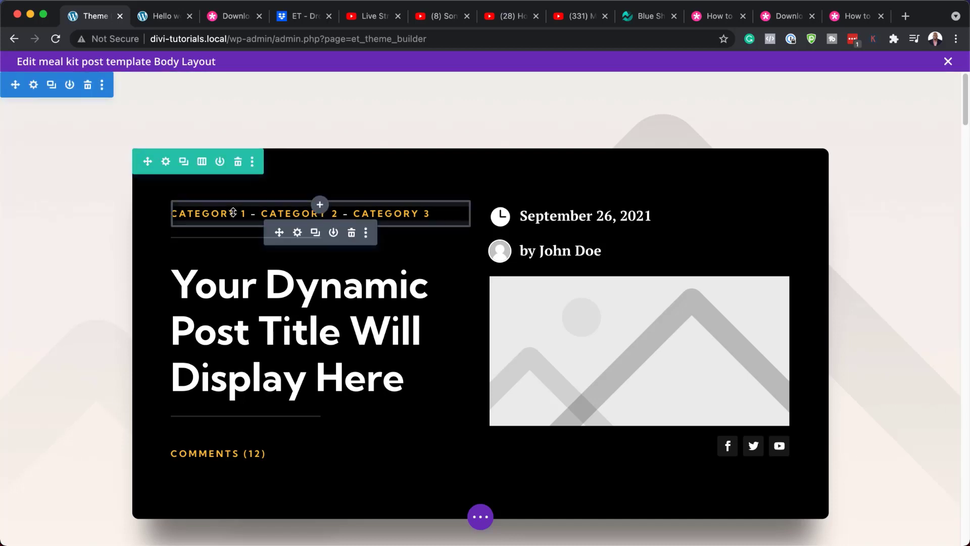
Set the link text colour of the header's post categories text to the saved teal #1f91ad.
left_click(298, 233)
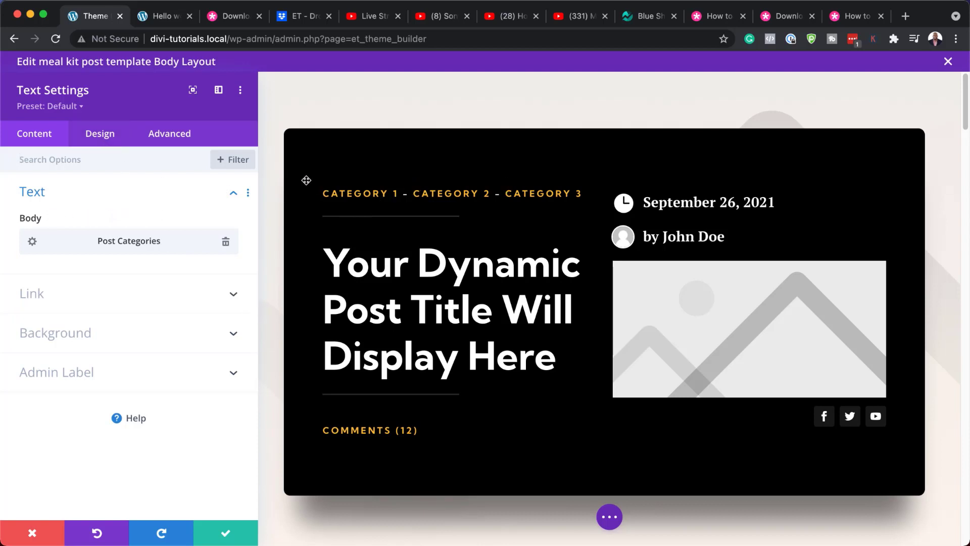
left_click(323, 188)
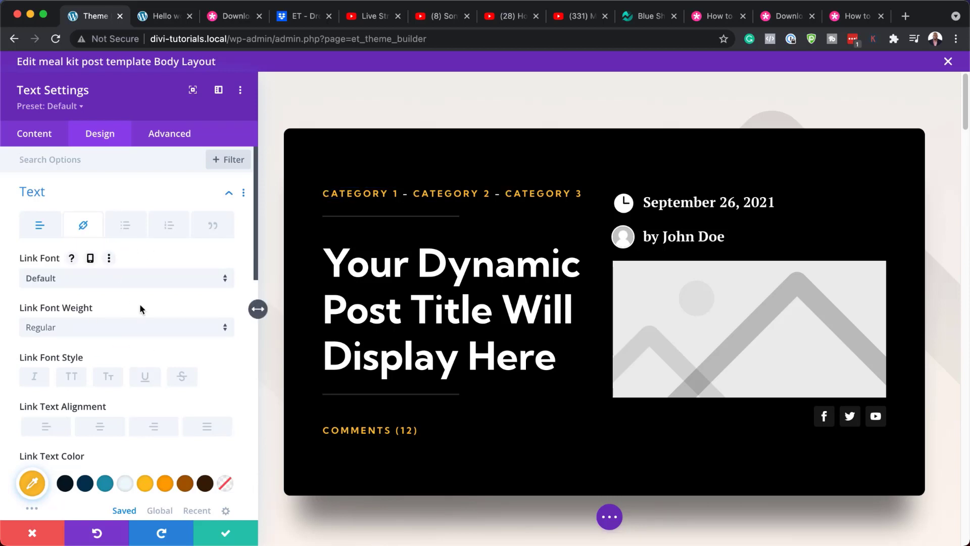
scroll(140, 305, "down", 3)
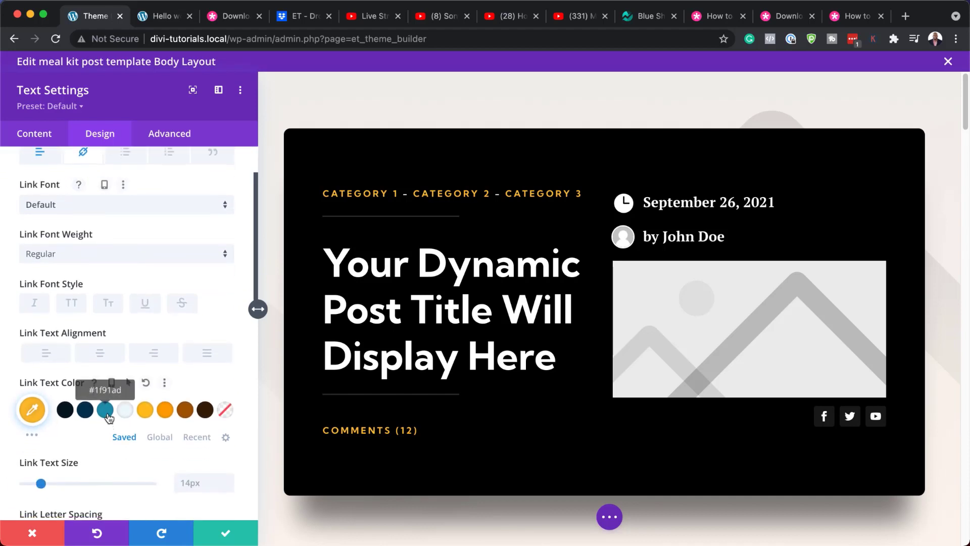
left_click(105, 412)
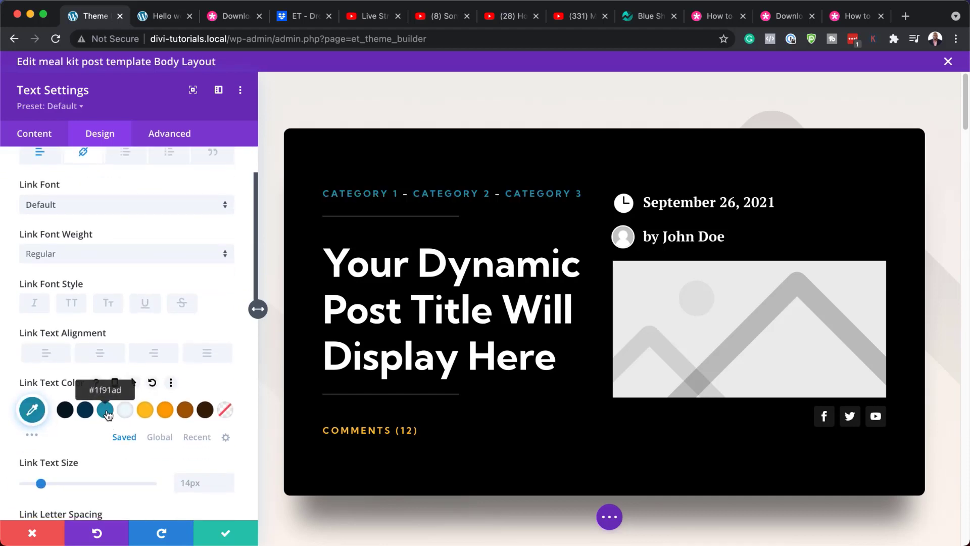
Set the post categories' link font to Poppins with a Bold weight.
left_click(101, 205)
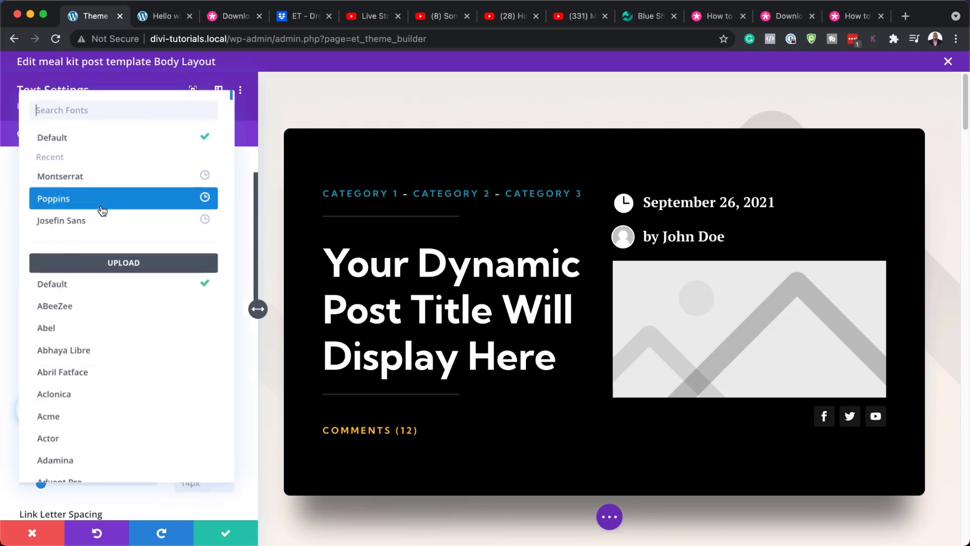
left_click(100, 199)
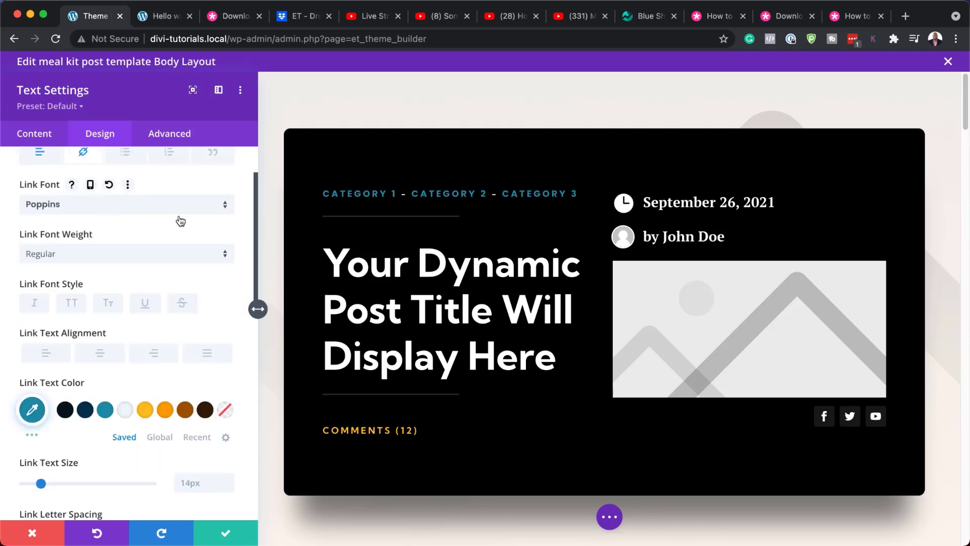
left_click(142, 257)
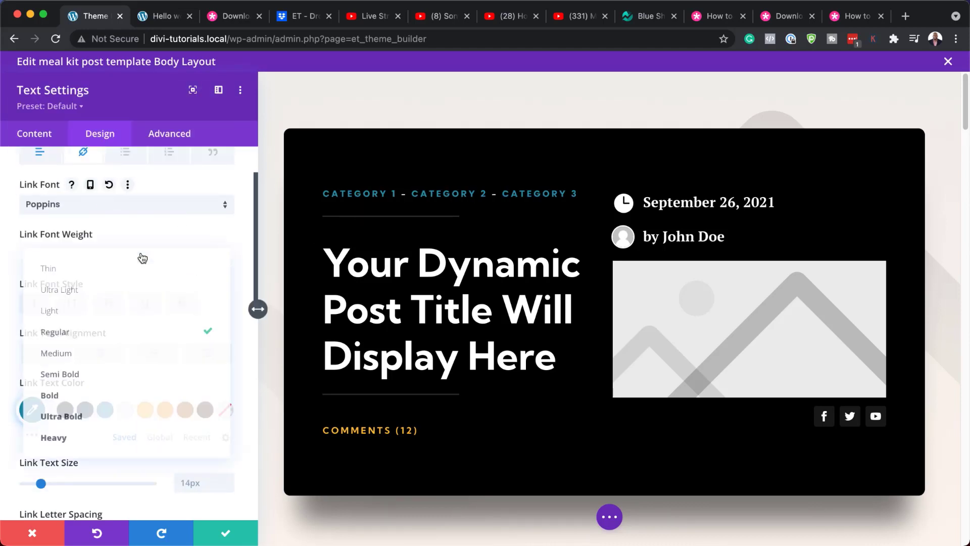
left_click(119, 379)
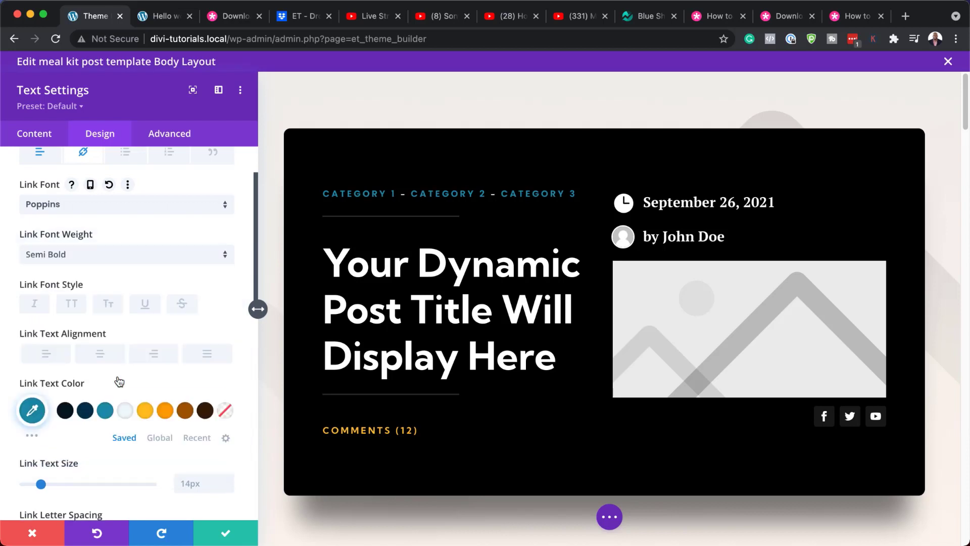
left_click(93, 261)
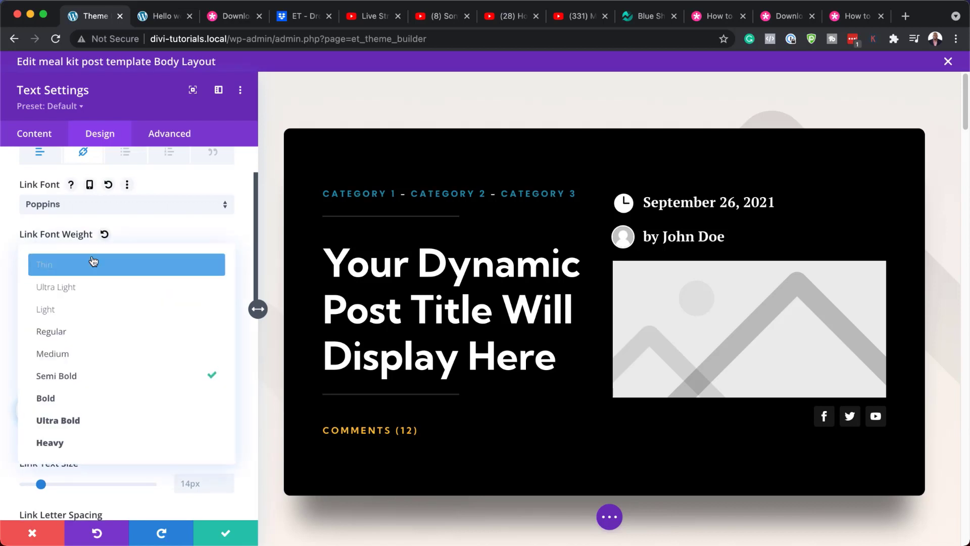
left_click(101, 399)
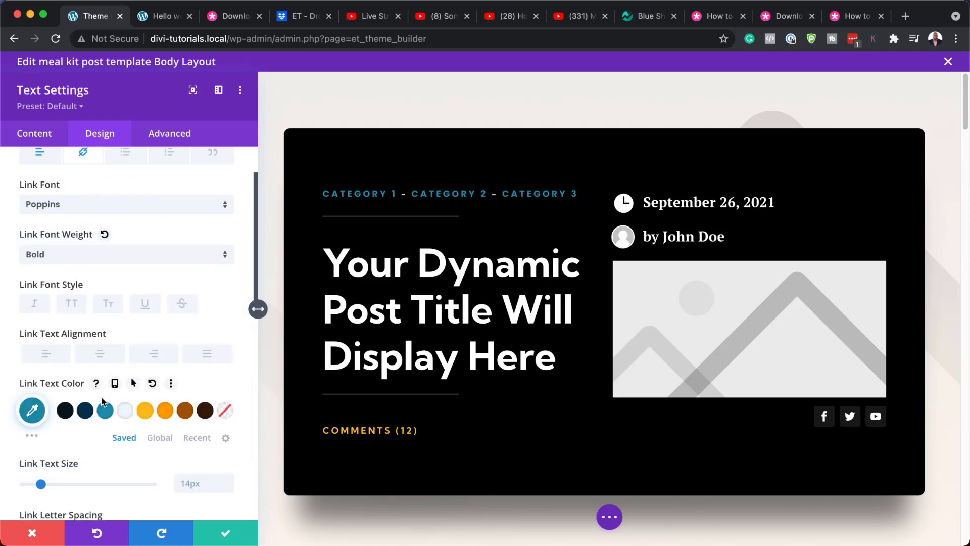
Try adjusting the link letter spacing of the post categories and discard all changes to the text module.
scroll(183, 460, "down", 4)
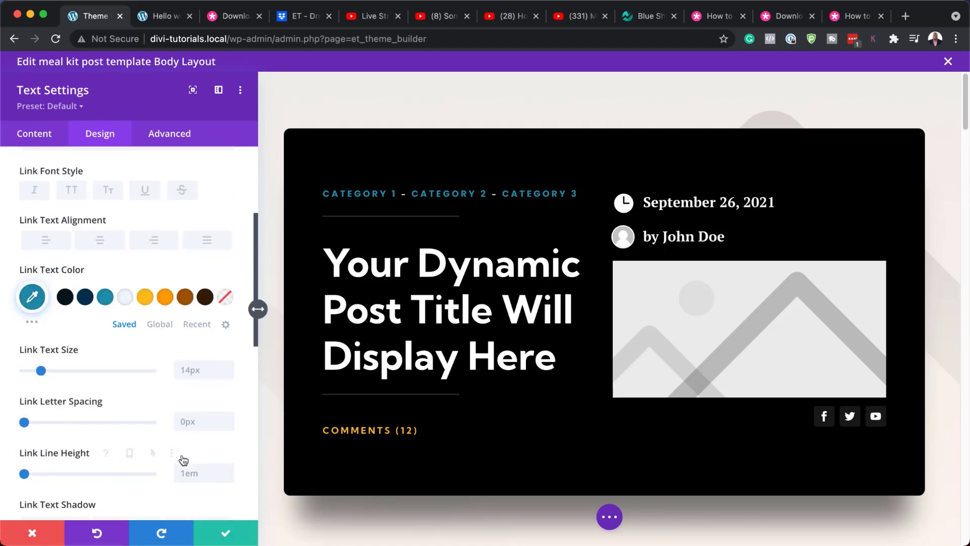
scroll(183, 460, "down", 1)
scroll(223, 471, "down", 2)
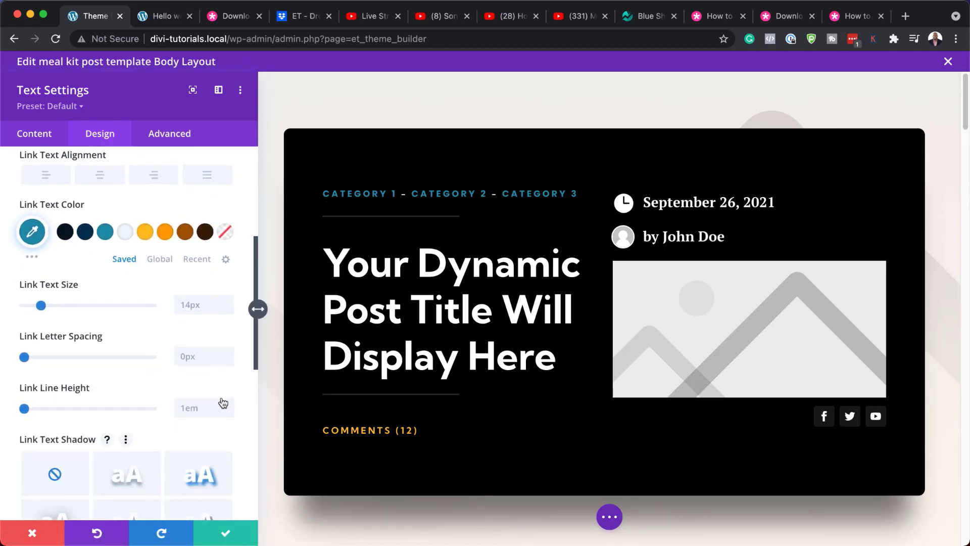
left_click(227, 361)
left_click(228, 354)
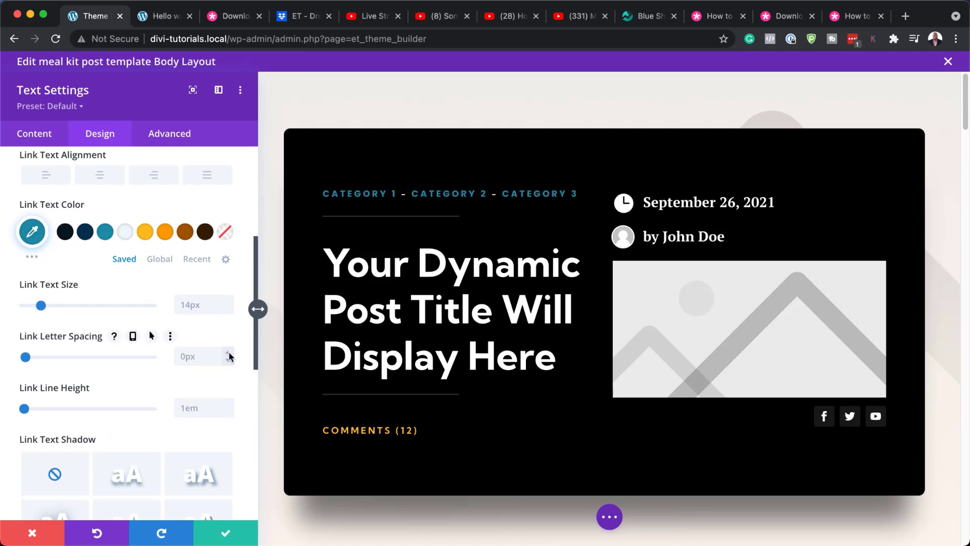
left_click(32, 534)
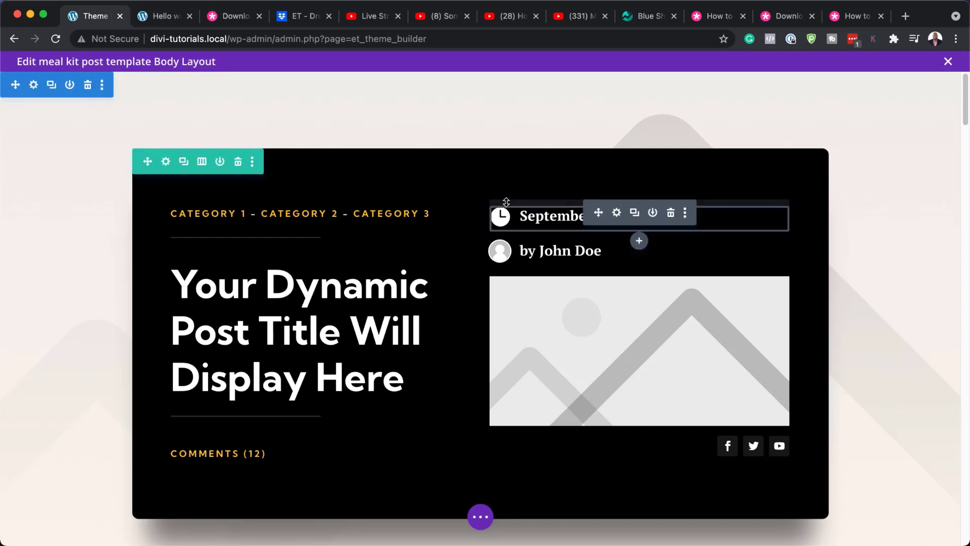
Set the icon colour of the post publish date blurb to the darker saved orange.
left_click(618, 215)
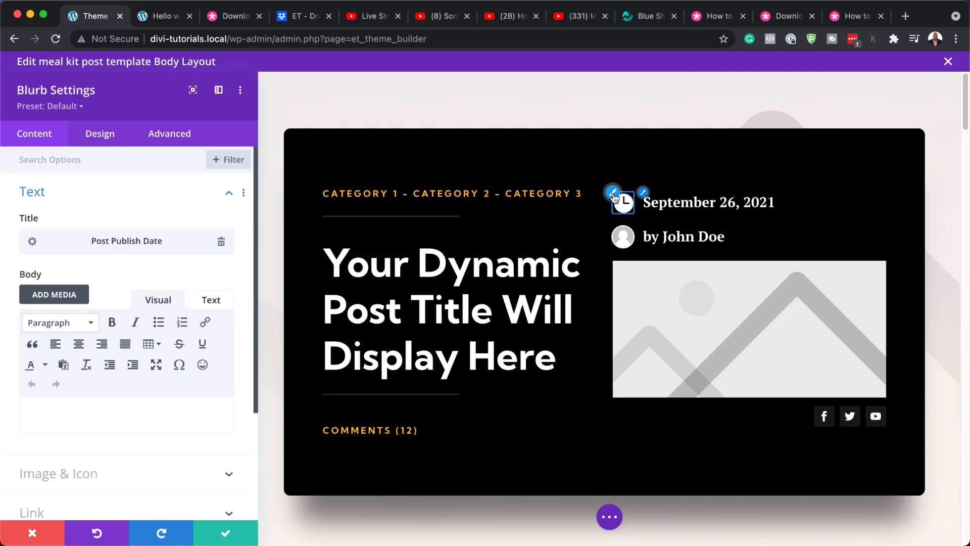
left_click(613, 194)
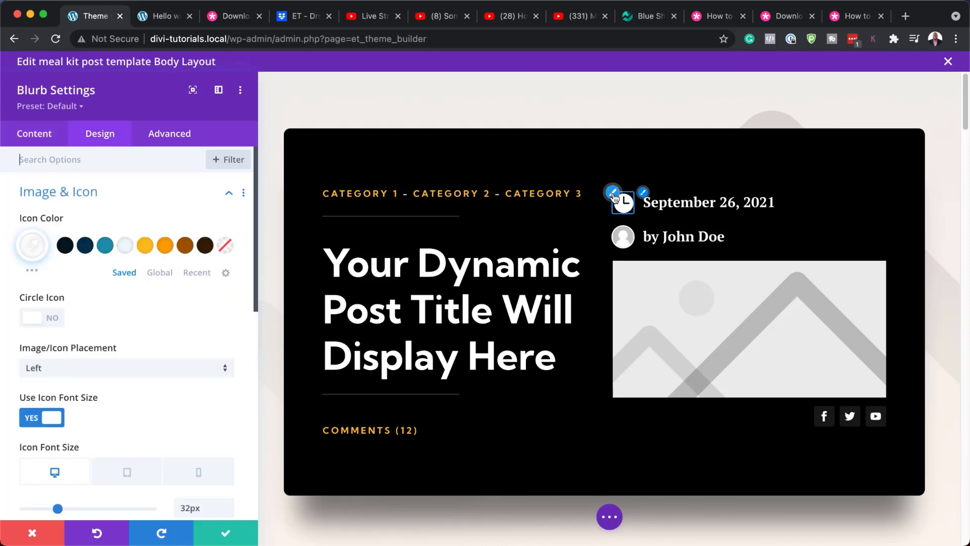
left_click(166, 246)
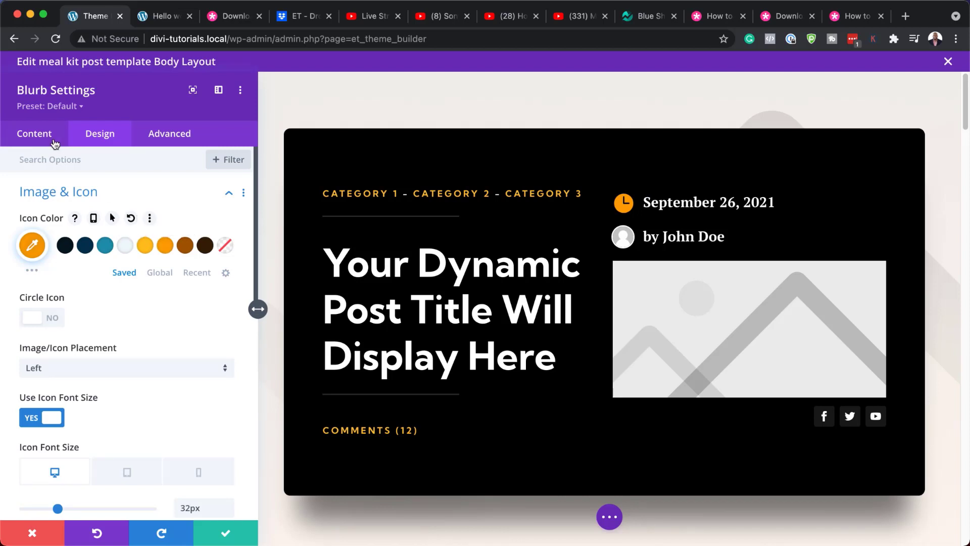
Replace the post publish date blurb's clock icon with the solid circled play icon.
left_click(25, 135)
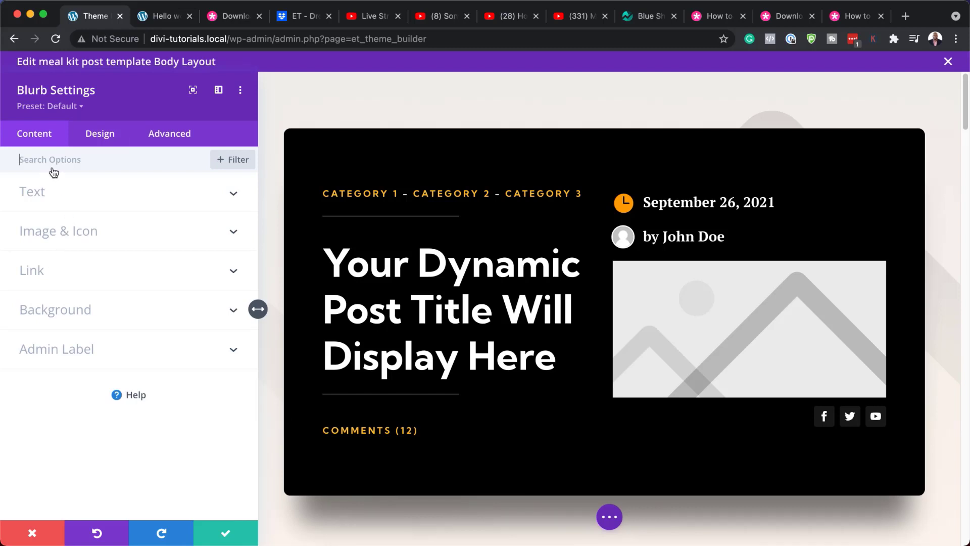
left_click(63, 233)
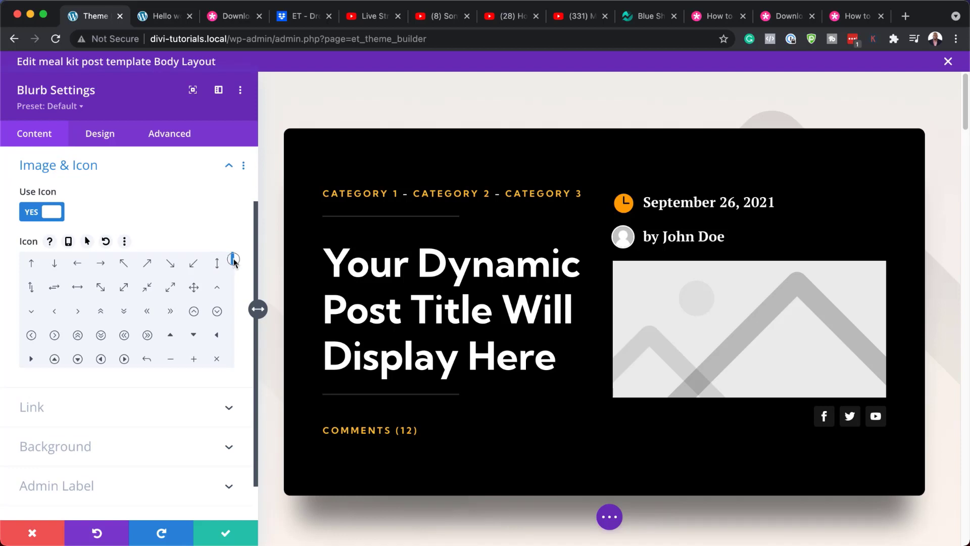
left_click_drag(232, 257, 234, 275)
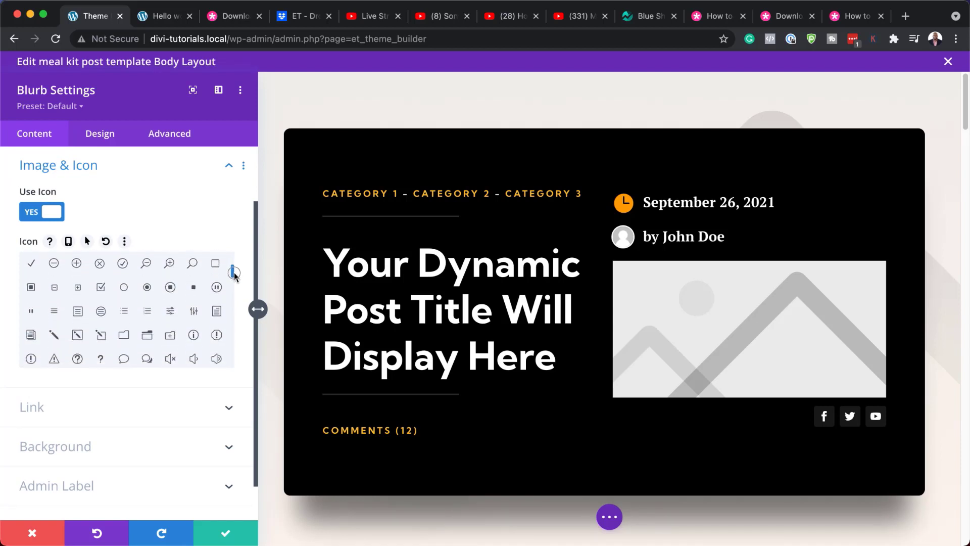
left_click(171, 291)
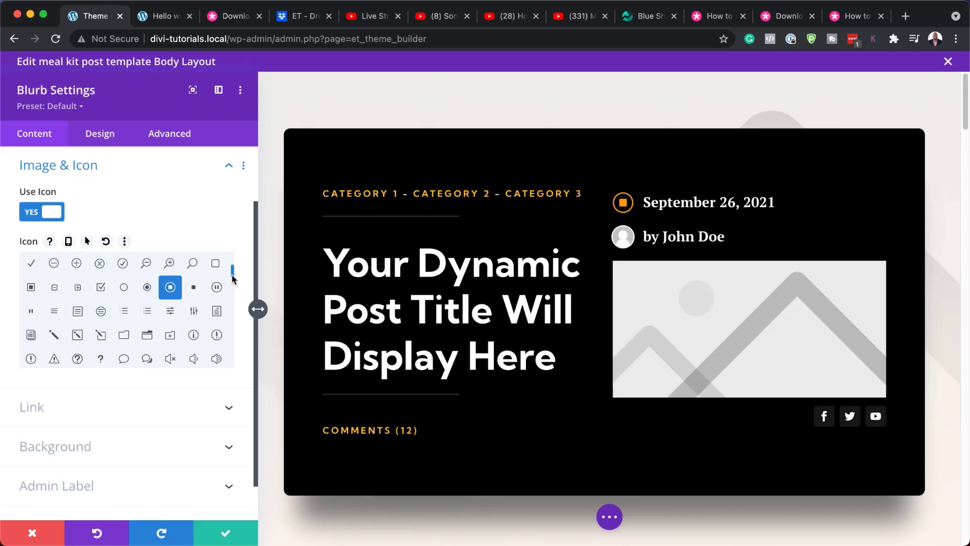
left_click_drag(232, 279, 233, 318)
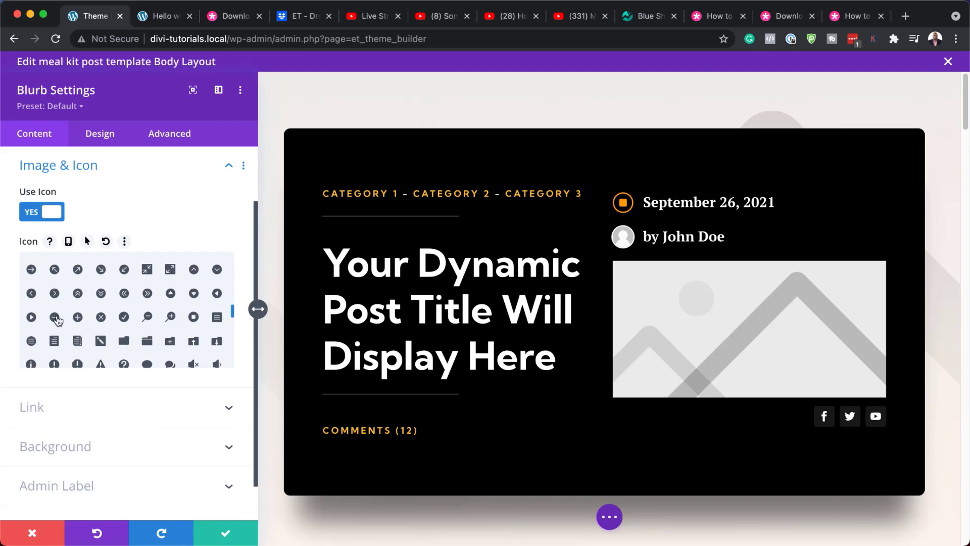
left_click(32, 319)
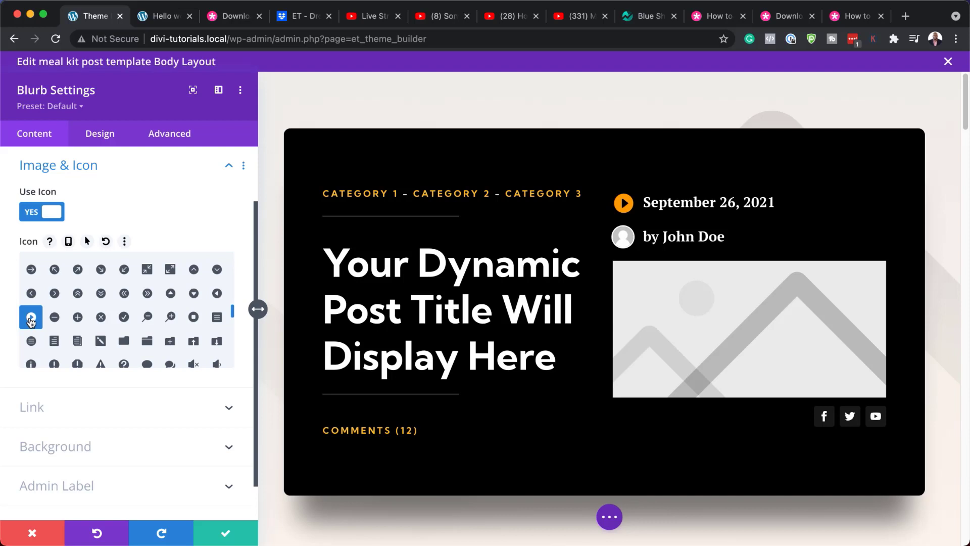
Try Montserrat as the title font of the post publish date blurb and discard all changes to the blurb.
mouse_move(642, 196)
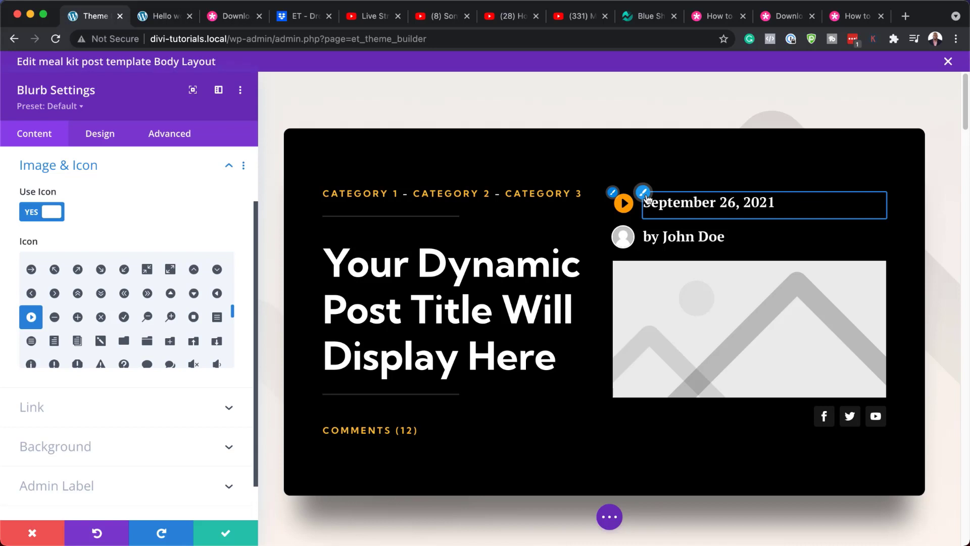
left_click(647, 198)
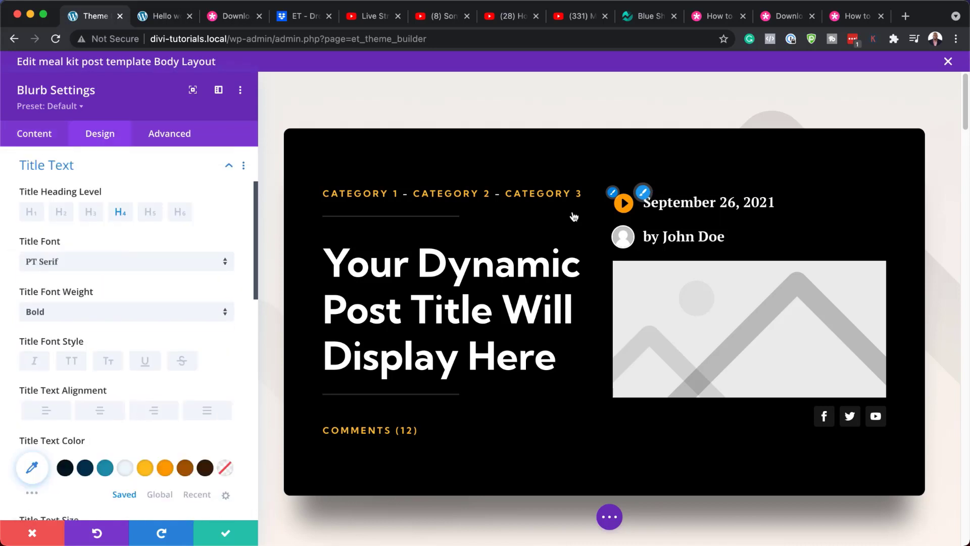
left_click(163, 266)
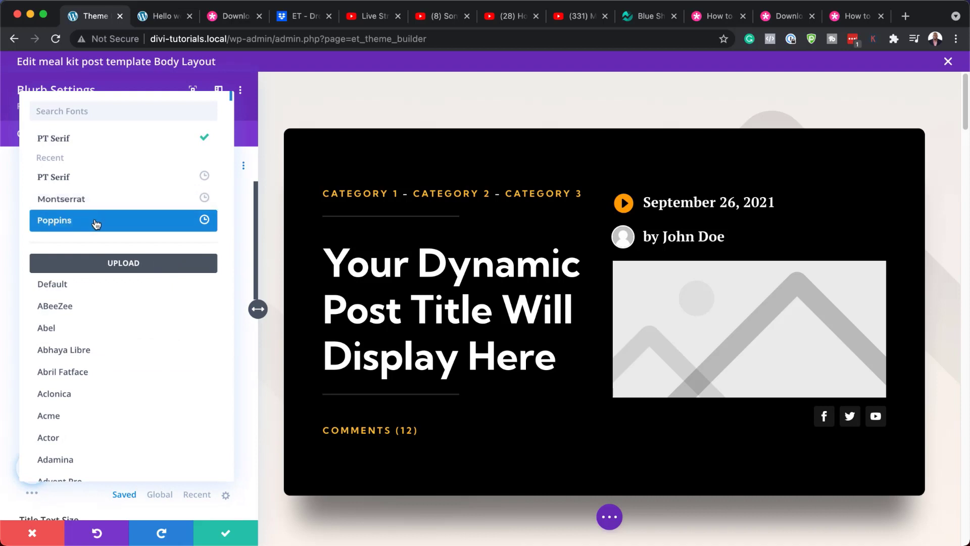
left_click(101, 199)
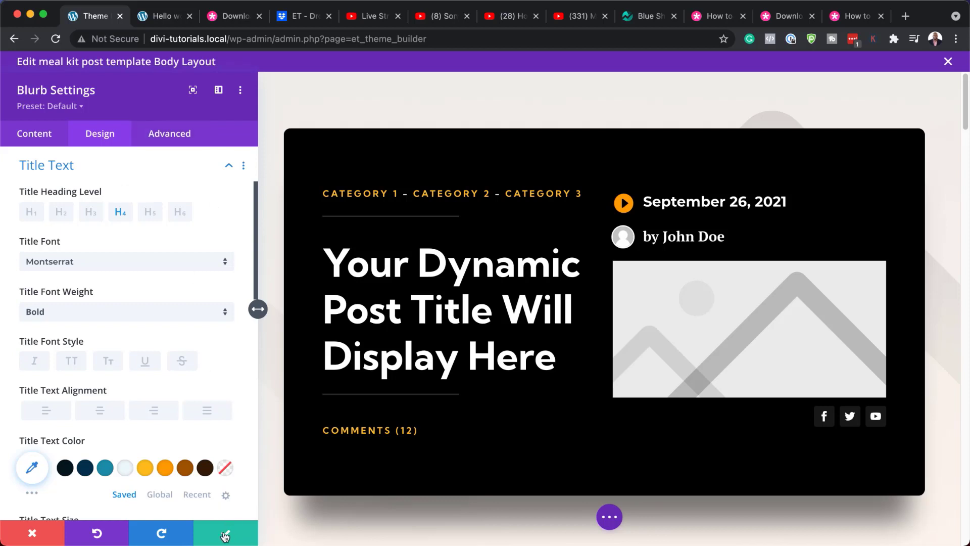
left_click(36, 533)
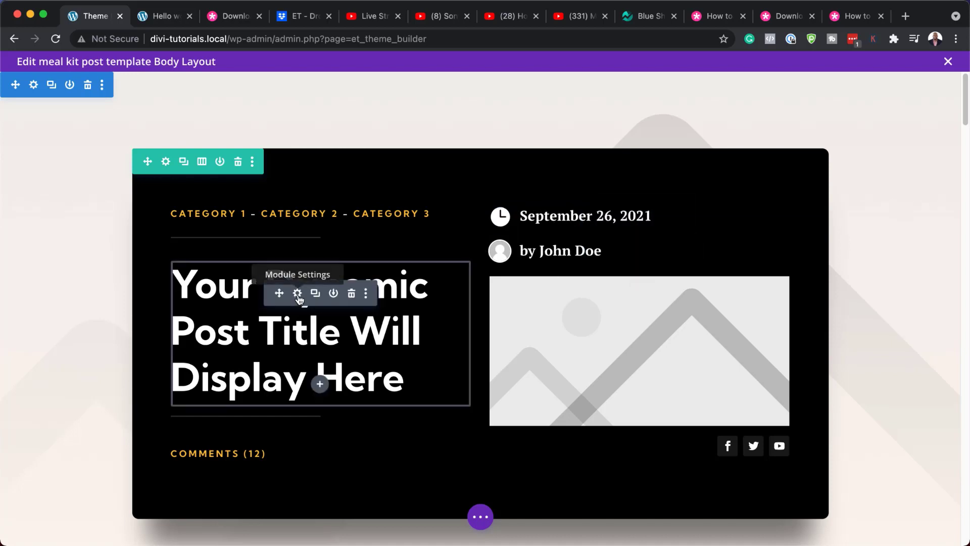
Try Montserrat as the heading font of the dynamic post title, with a heading text size of 52px.
left_click(298, 294)
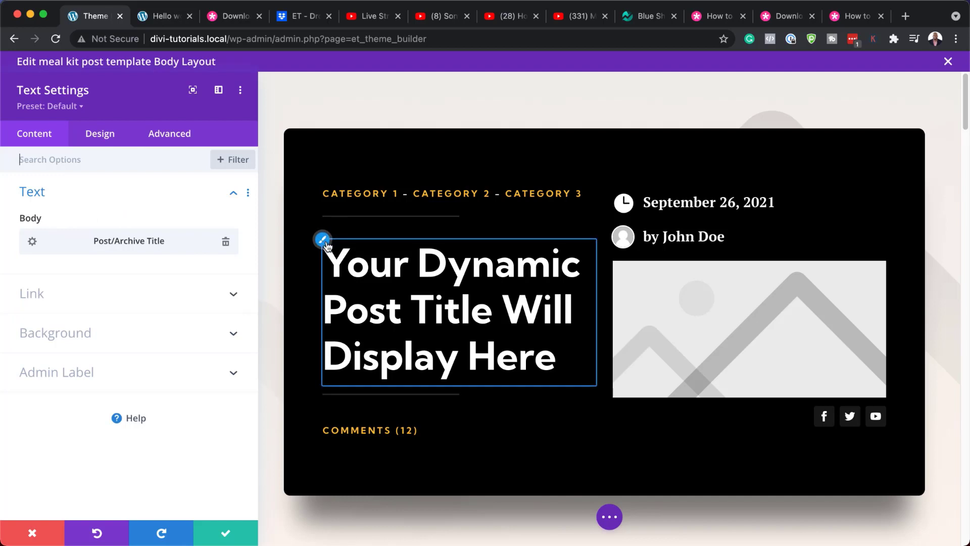
left_click(325, 242)
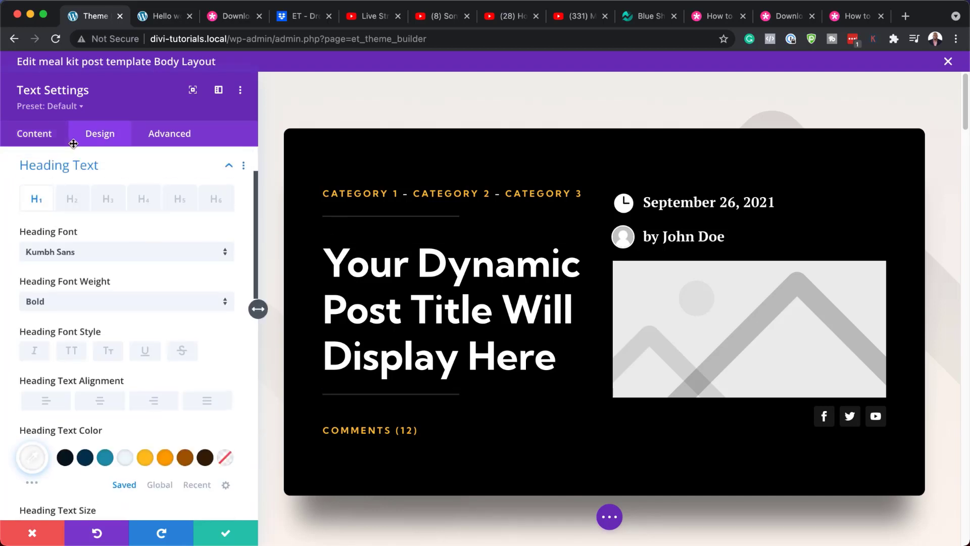
left_click(81, 253)
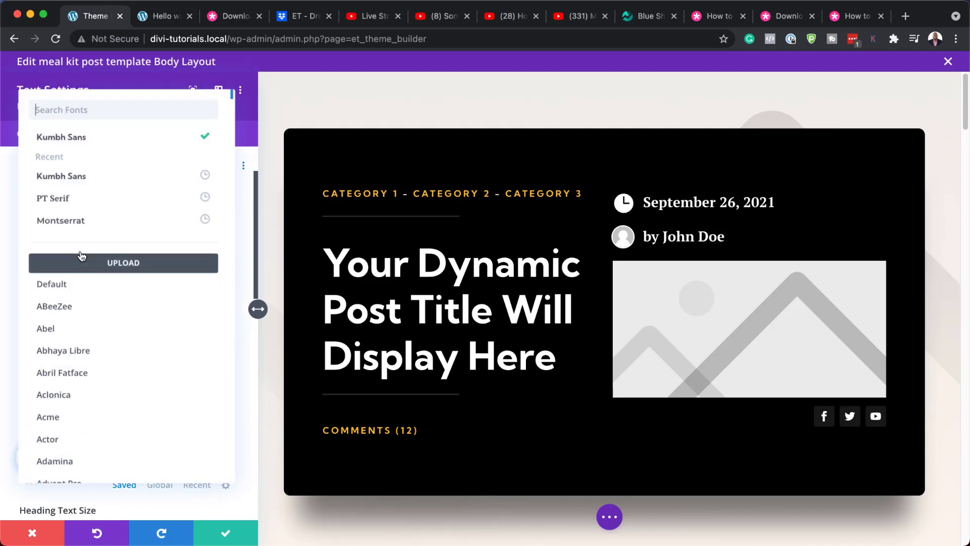
left_click(64, 220)
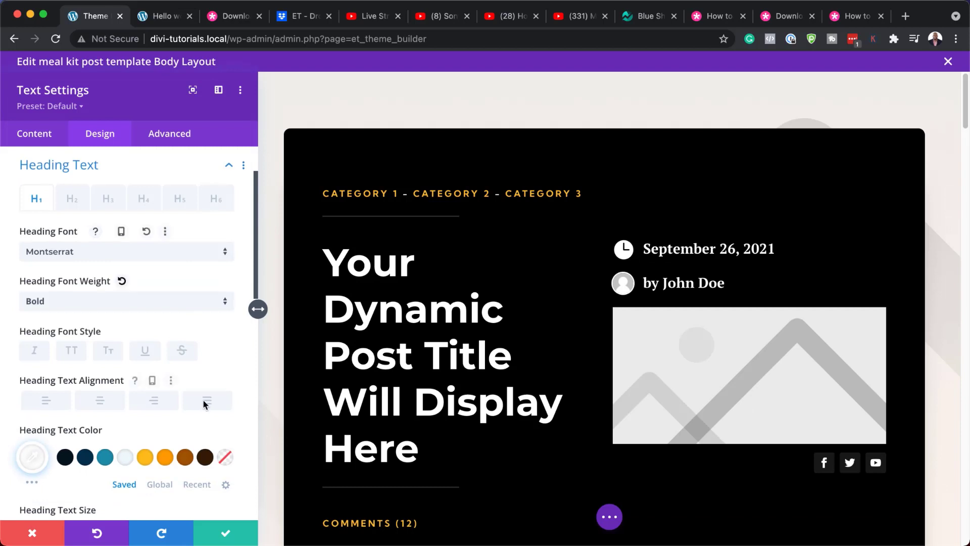
scroll(206, 402, "down", 3)
left_click_drag(104, 438, 91, 436)
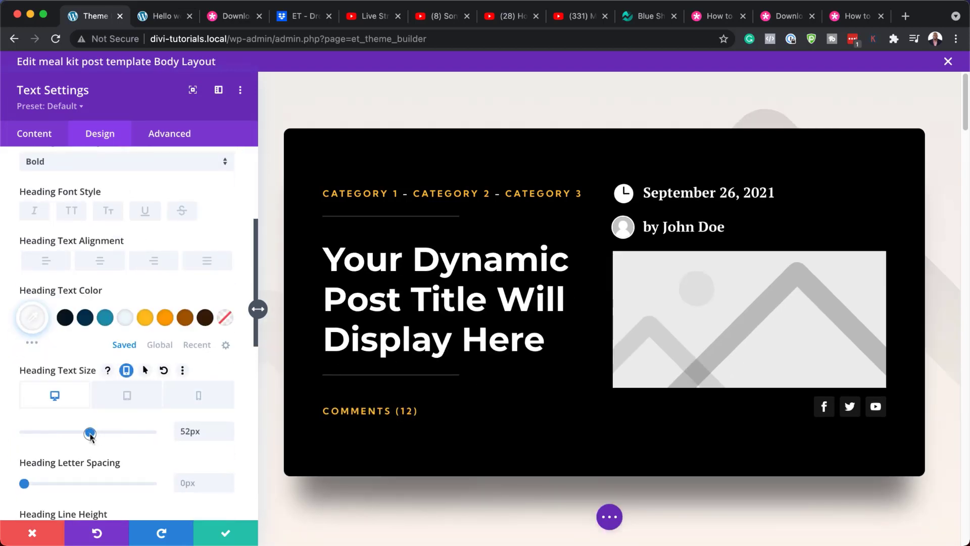
Try the saved orange, brown #a35700, teal and pale blue #eef7fb as the post title's heading colour and discard the module's changes.
left_click(165, 317)
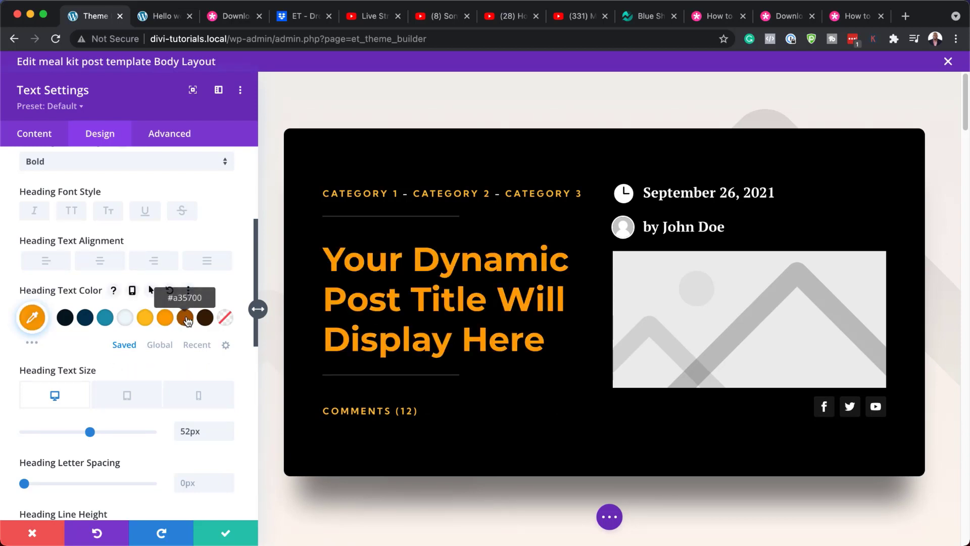
left_click(185, 317)
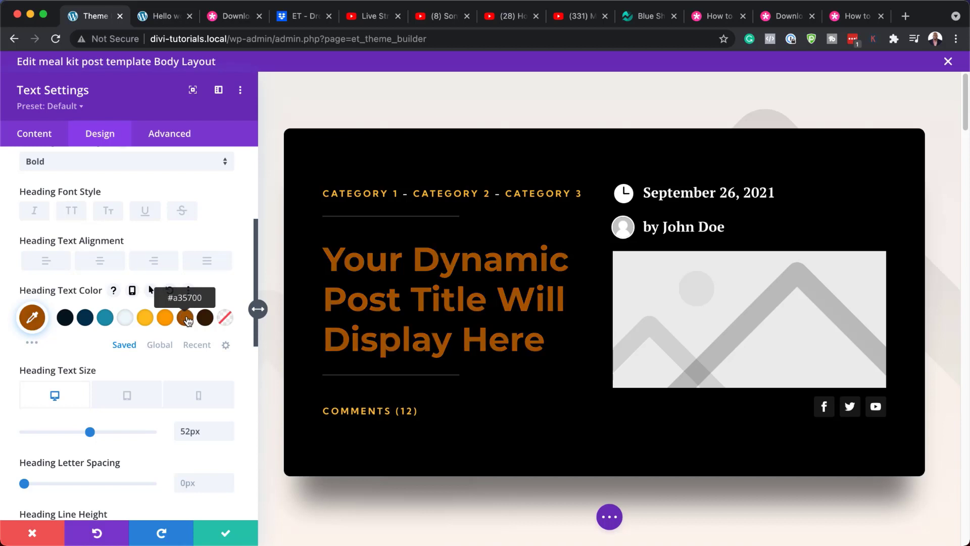
left_click(107, 320)
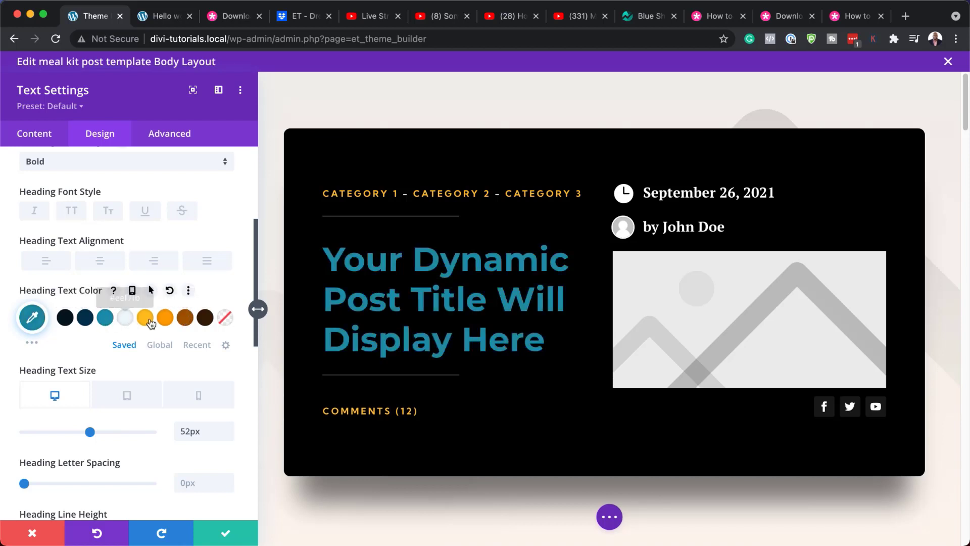
left_click(125, 318)
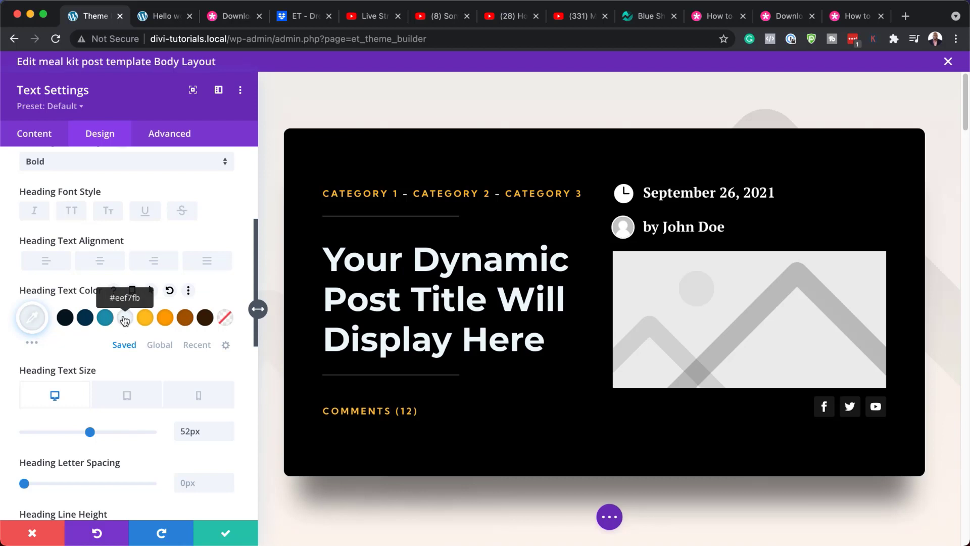
left_click(41, 533)
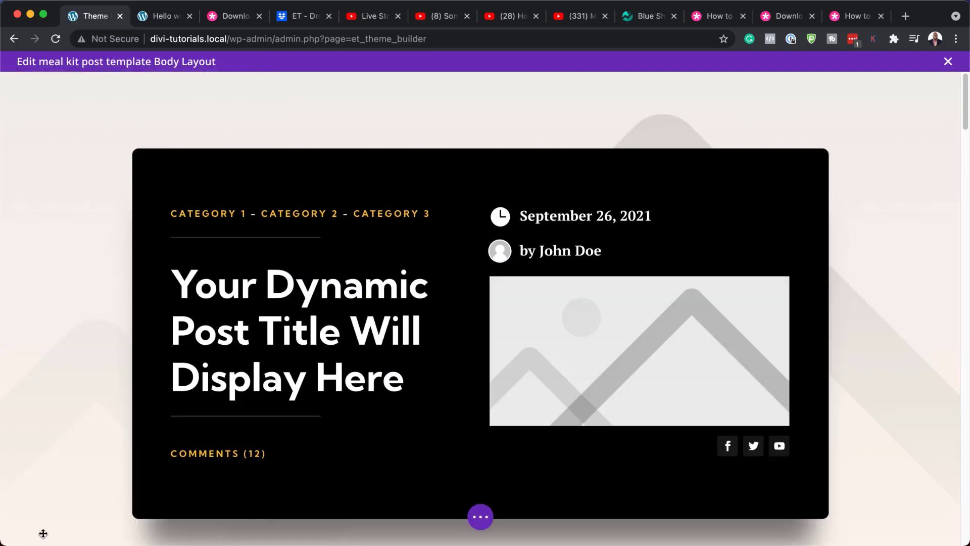
Try the saved teal #1f91ad and yellow as the link text colour of the post comment count.
scroll(234, 436, "down", 3)
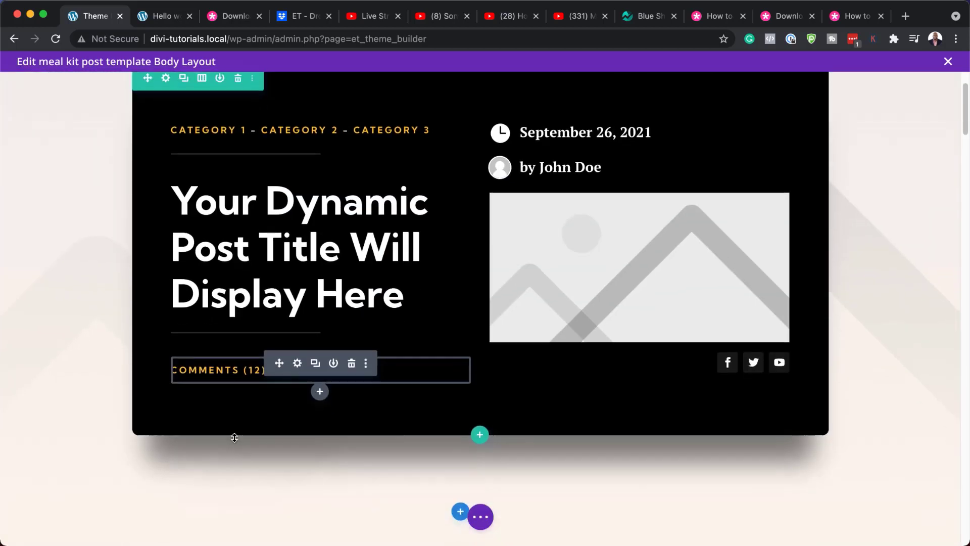
left_click(299, 363)
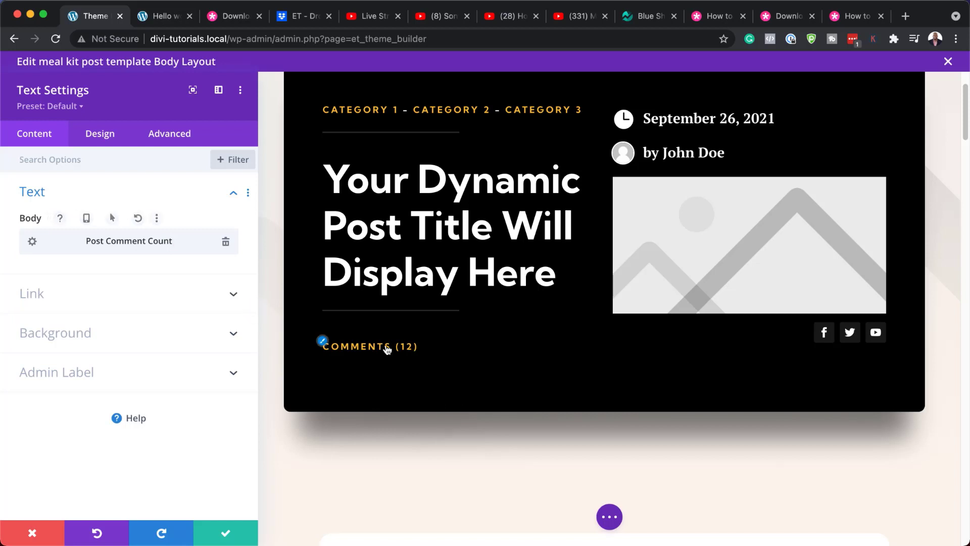
left_click(326, 348)
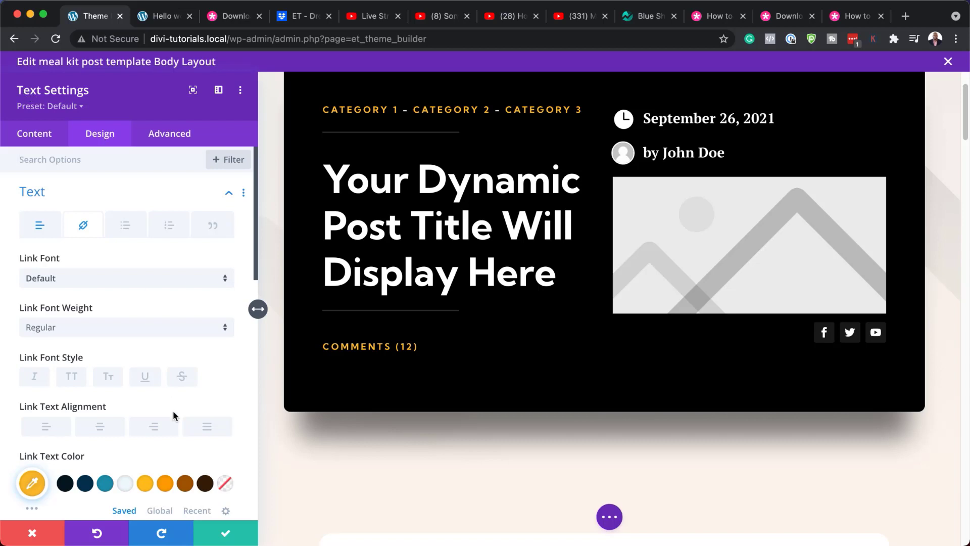
scroll(173, 411, "down", 3)
left_click(105, 427)
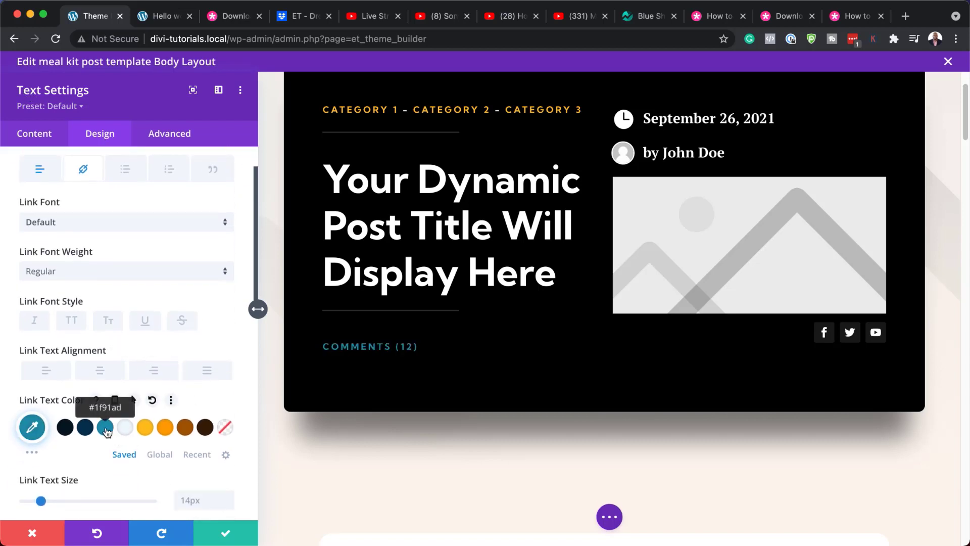
left_click(145, 427)
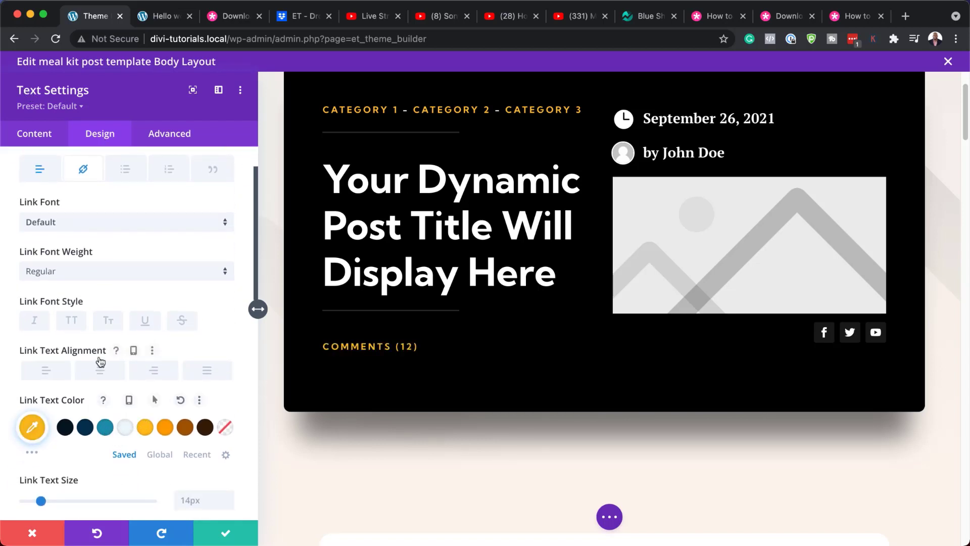
Try the uppercase link style and Montserrat link font on the post comment count and discard the module's changes.
left_click(72, 320)
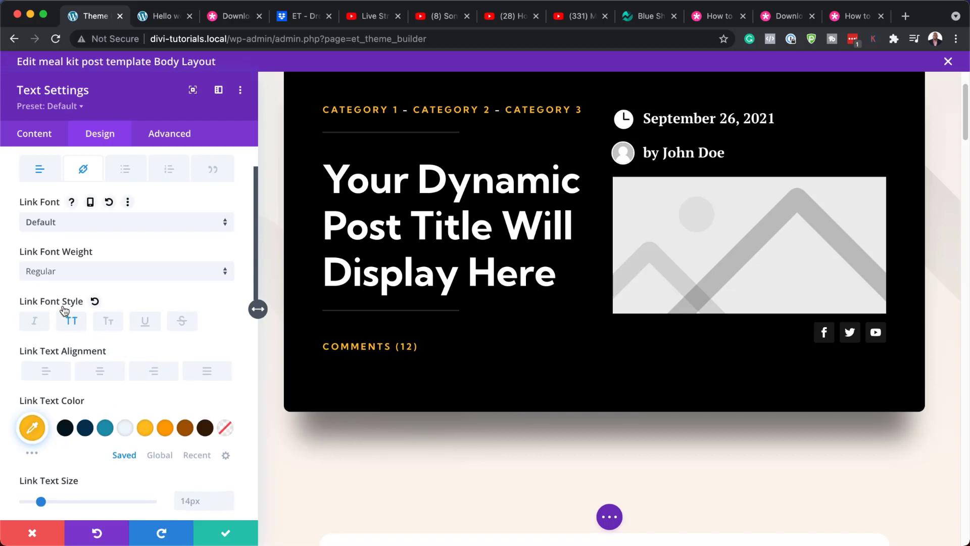
left_click(76, 224)
left_click(102, 226)
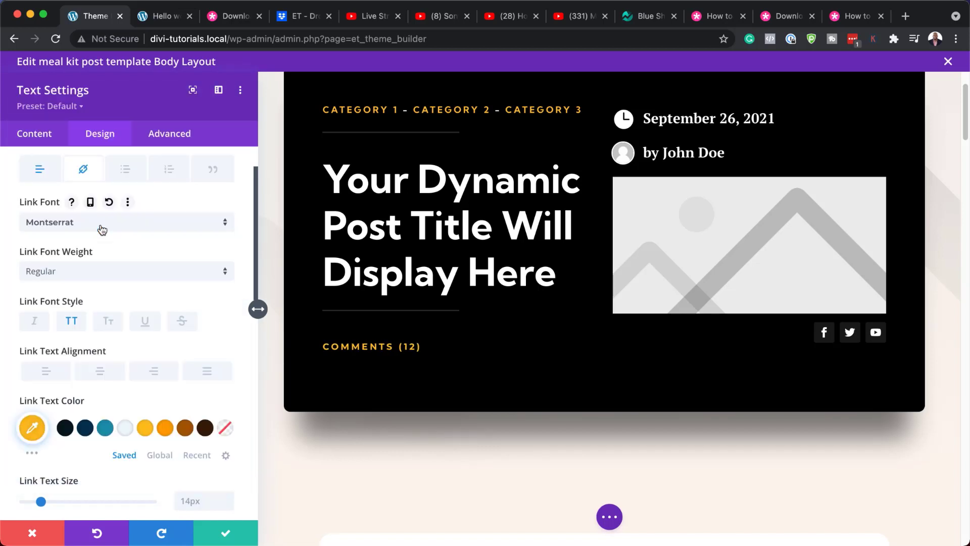
scroll(17, 356, "down", 5)
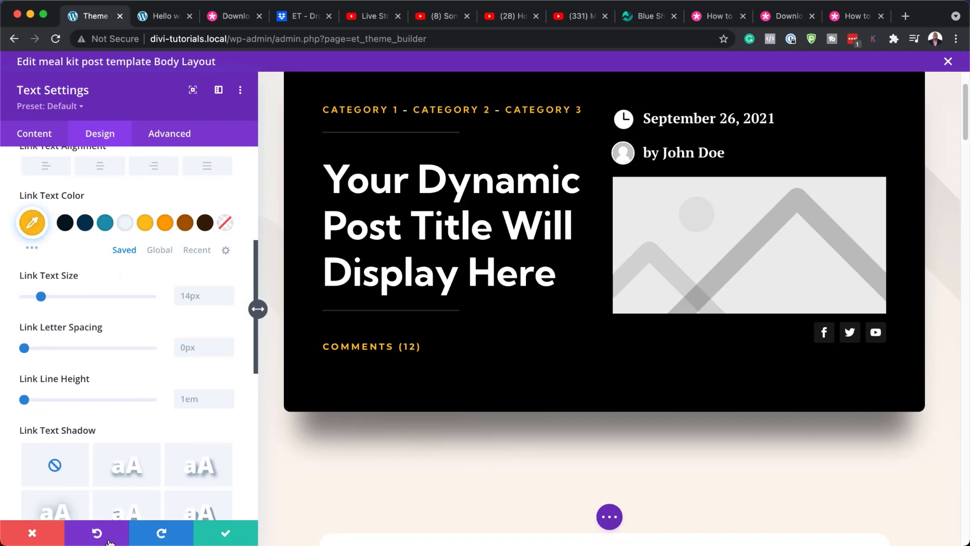
left_click(31, 533)
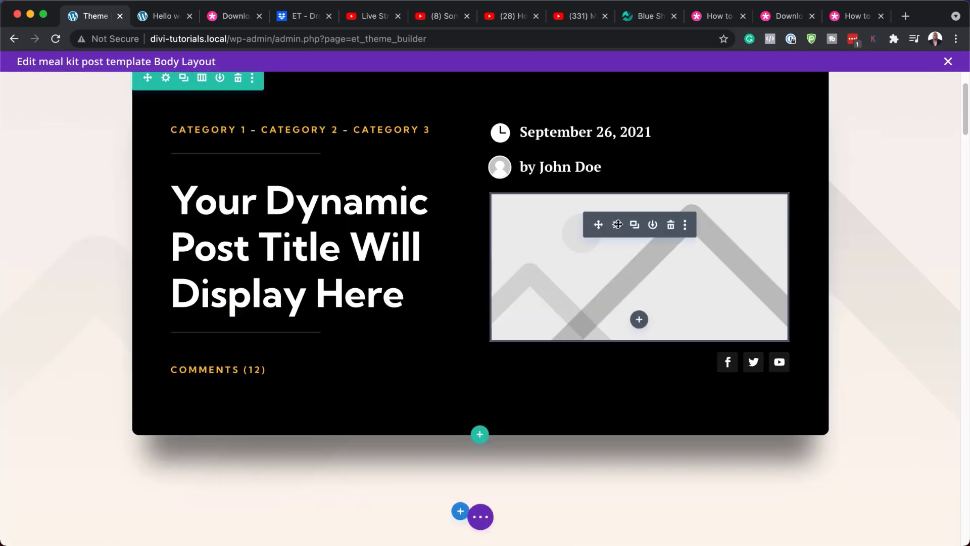
Check the content settings of the featured image module and close them without changing anything.
left_click(618, 226)
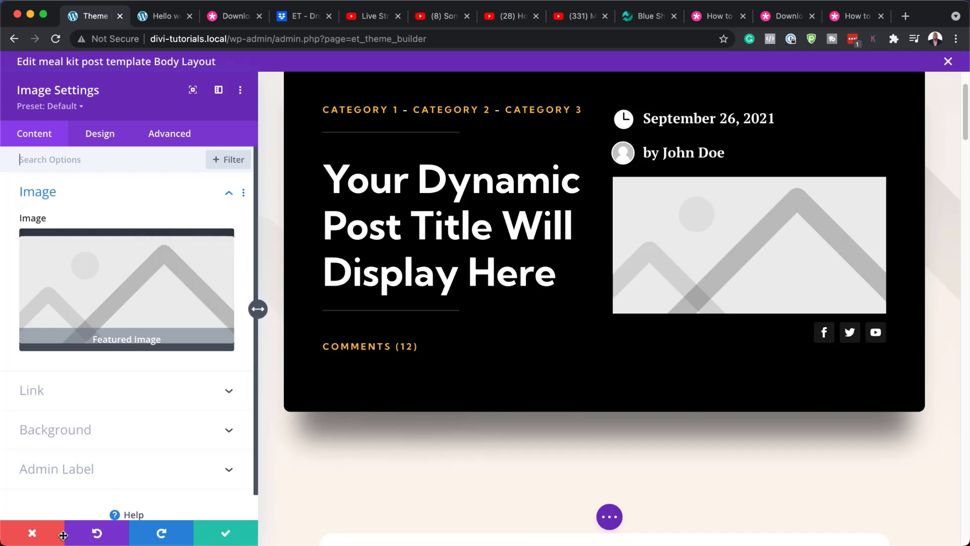
left_click(37, 529)
Set the background colour of the post content section to the saved yellow and check the section down to its end.
scroll(457, 410, "down", 10)
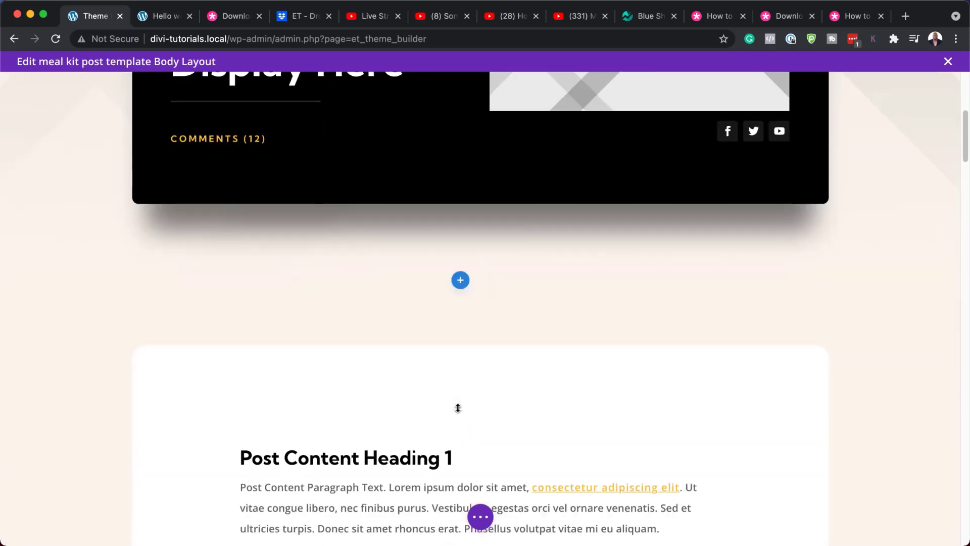
scroll(458, 408, "down", 7)
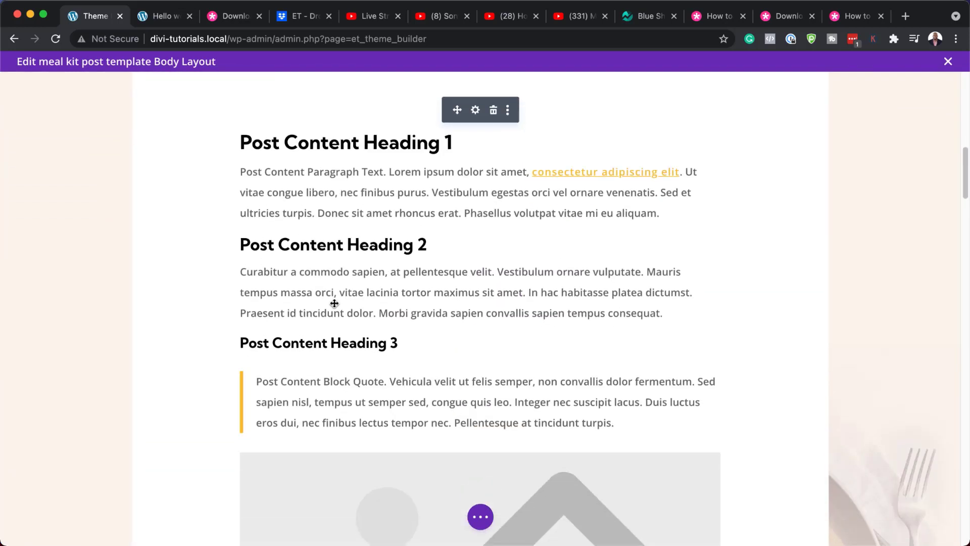
scroll(458, 379, "up", 2)
scroll(457, 379, "up", 2)
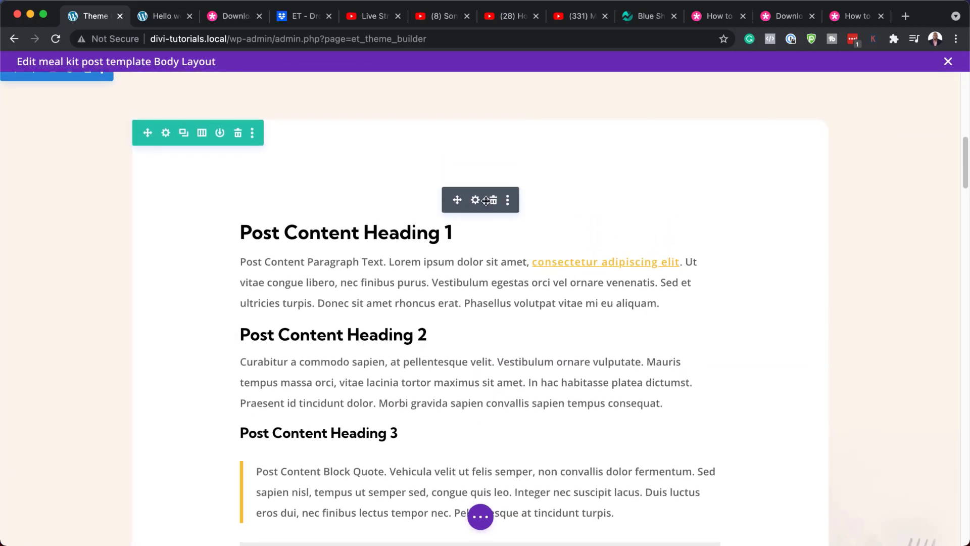
scroll(328, 393, "up", 1)
scroll(328, 393, "up", 1)
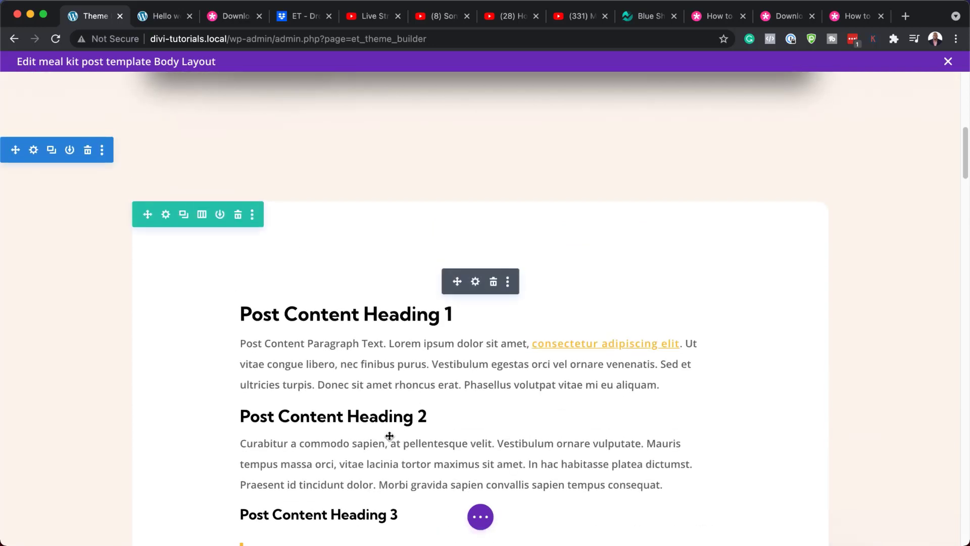
scroll(330, 430, "up", 1)
scroll(331, 430, "up", 1)
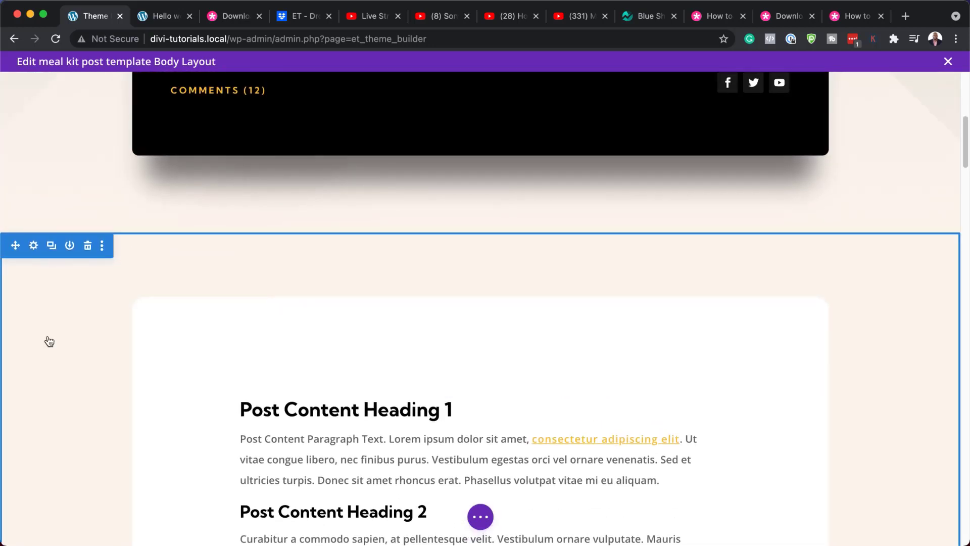
left_click(34, 247)
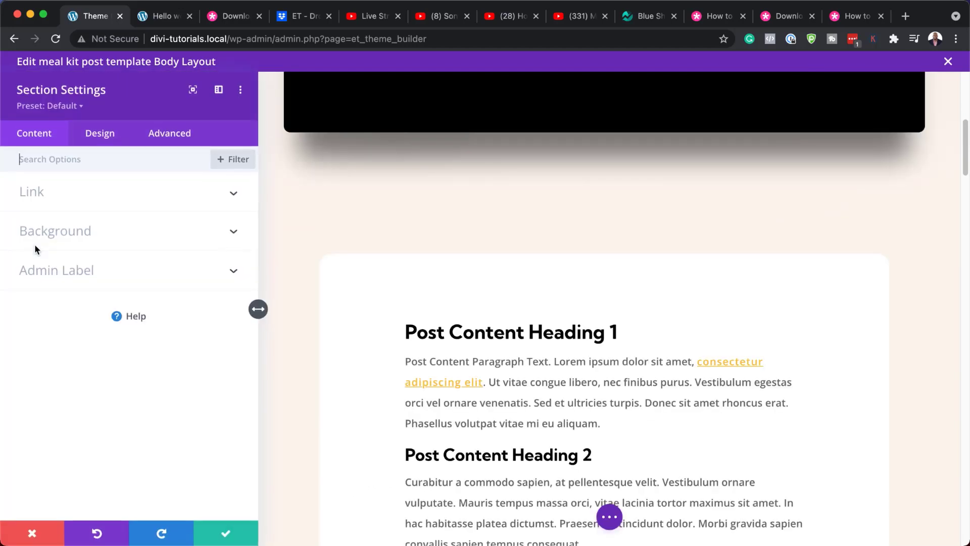
left_click(87, 231)
scroll(87, 233, "down", 1)
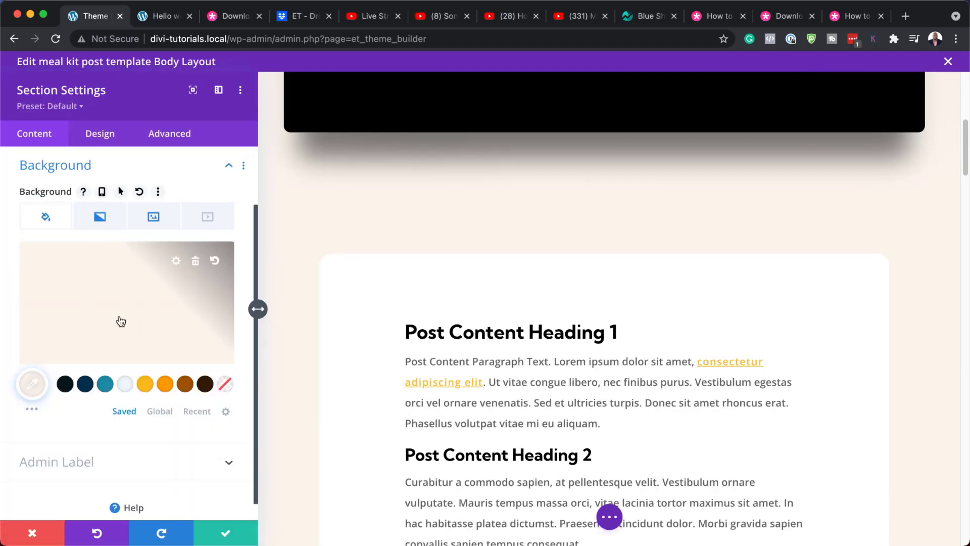
left_click(145, 385)
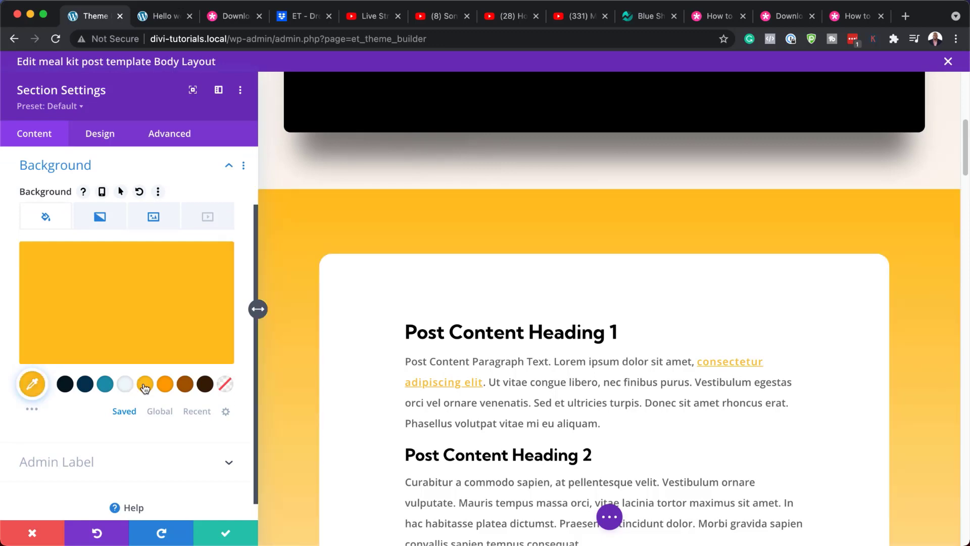
scroll(377, 410, "down", 7)
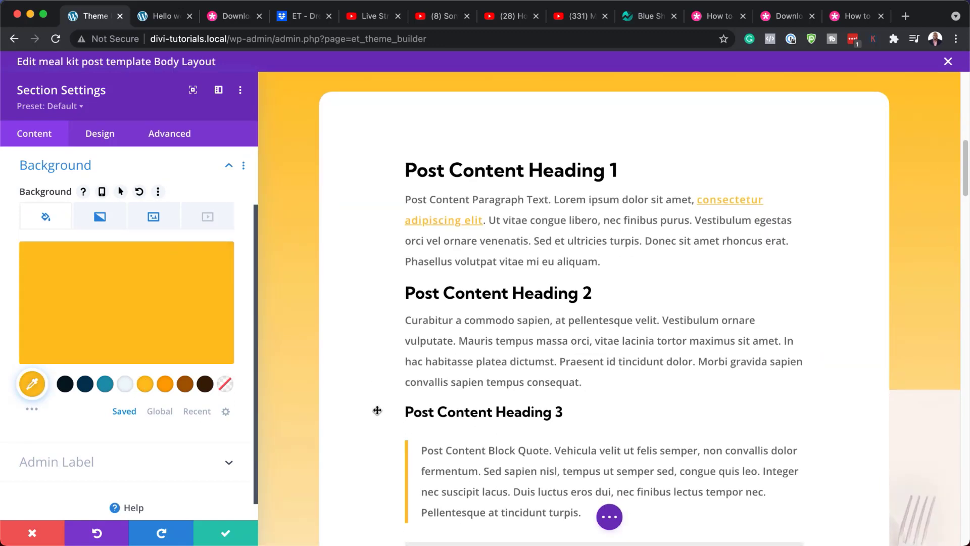
scroll(377, 410, "down", 13)
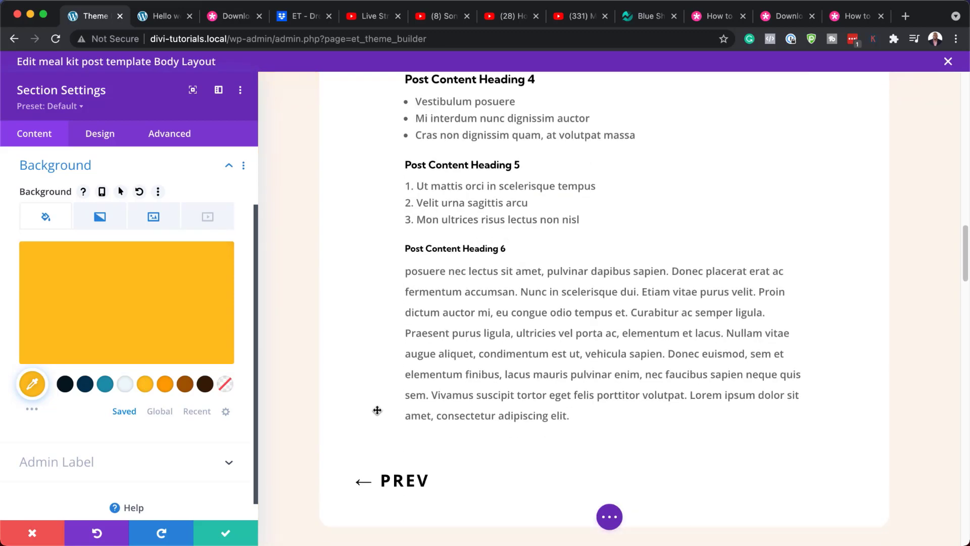
Try the saved teal #1f91ad as the background colour of the post content section and discard the section's changes.
scroll(377, 410, "up", 9)
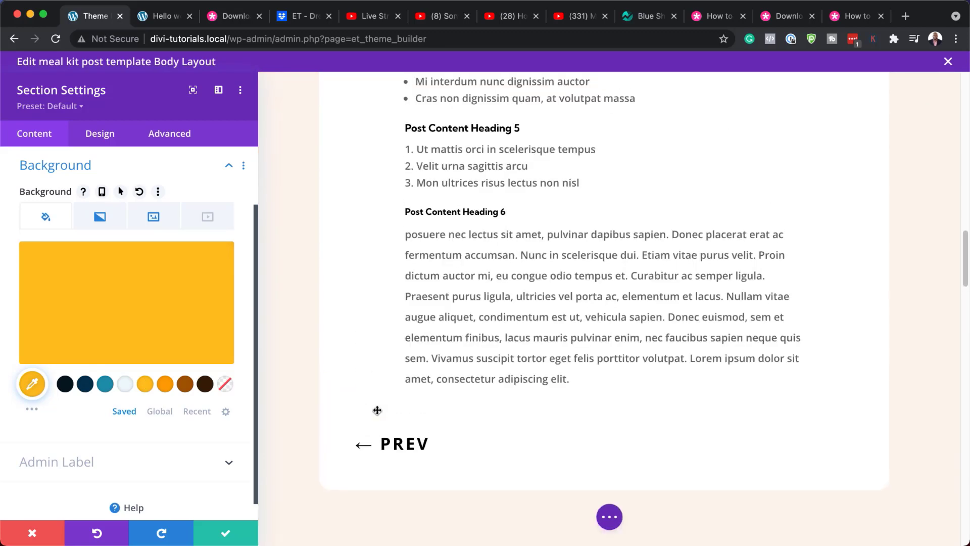
scroll(377, 410, "up", 13)
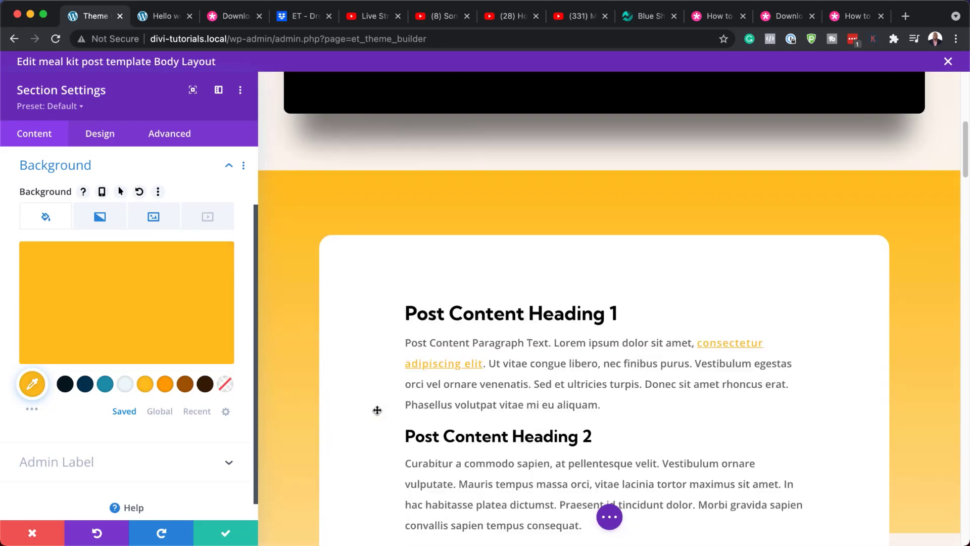
scroll(377, 410, "up", 1)
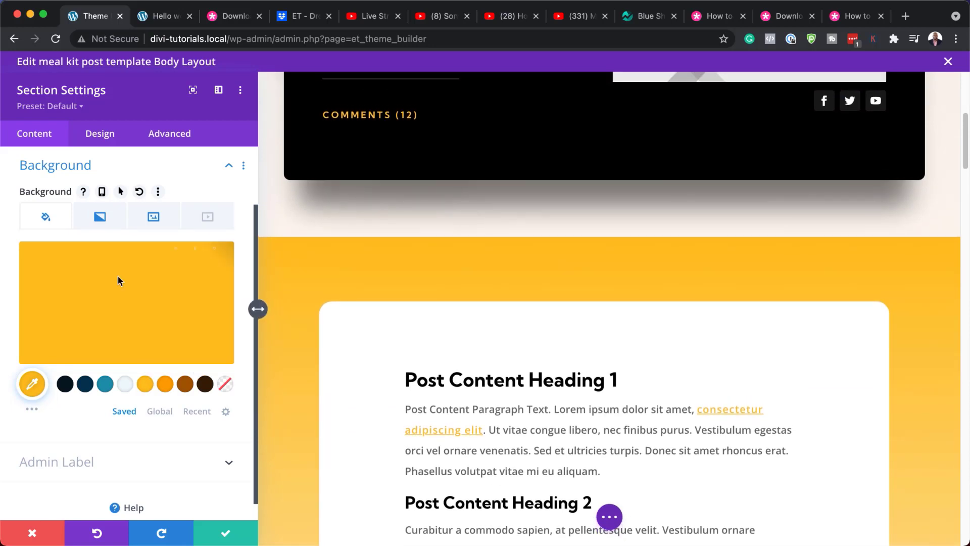
left_click(106, 385)
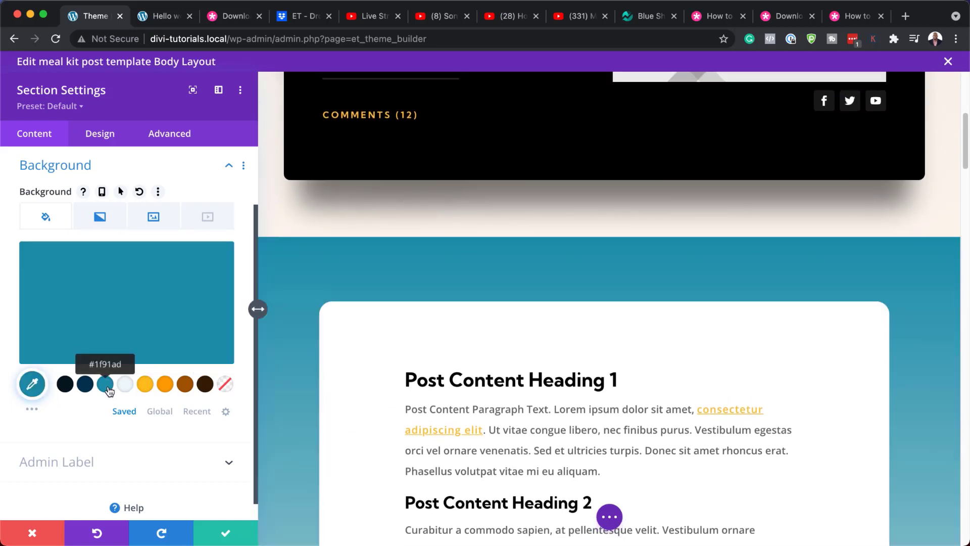
left_click(45, 531)
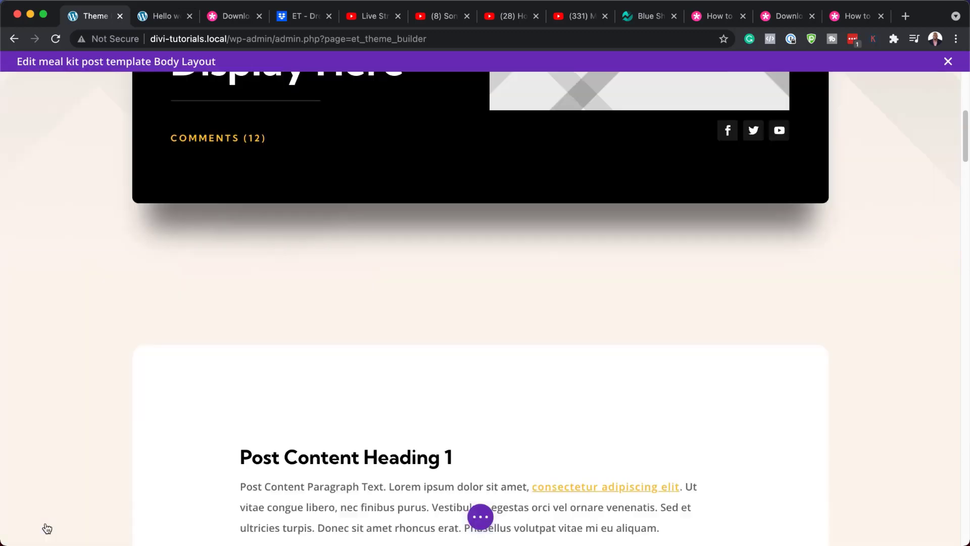
Try rounded corners of 0px, 10px and 20px on the post content row's border and discard the row's changes.
scroll(435, 396, "down", 5)
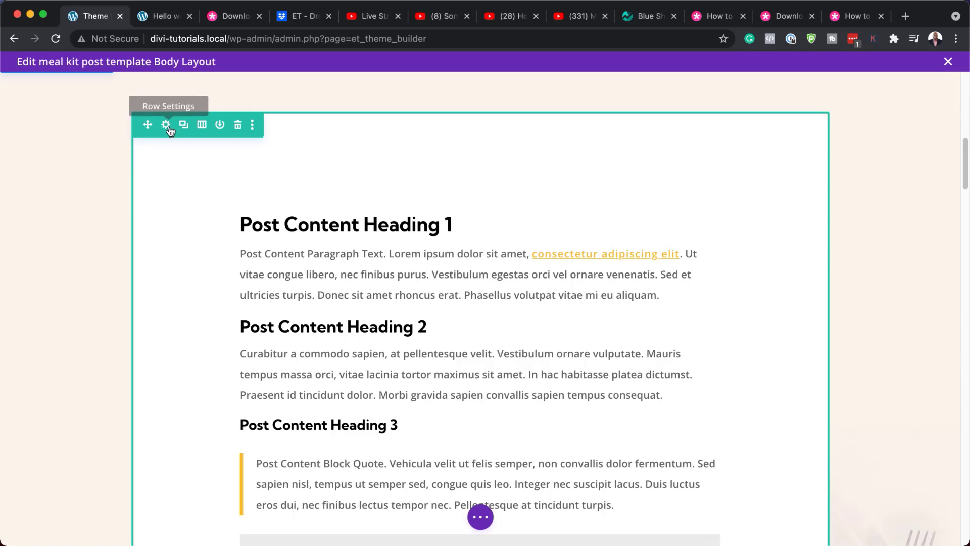
left_click(165, 126)
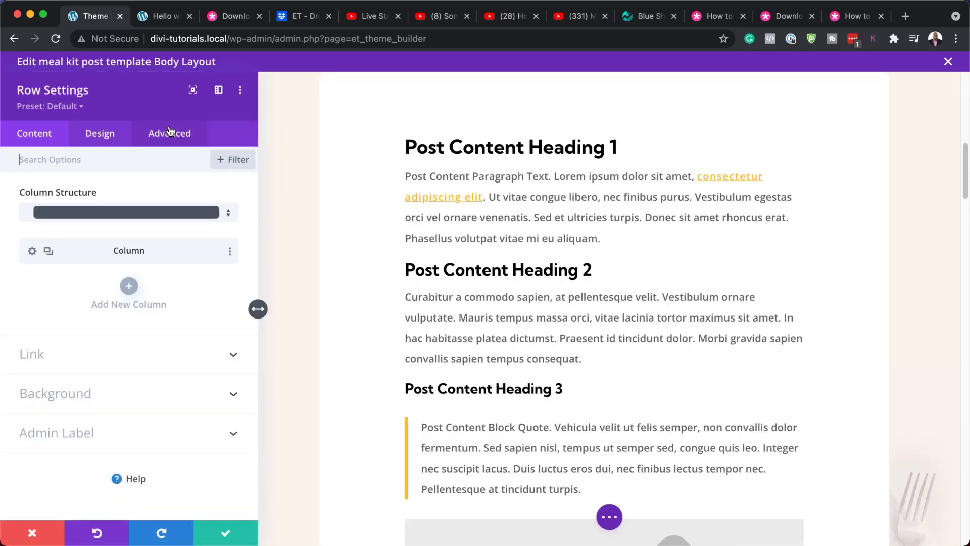
left_click(100, 134)
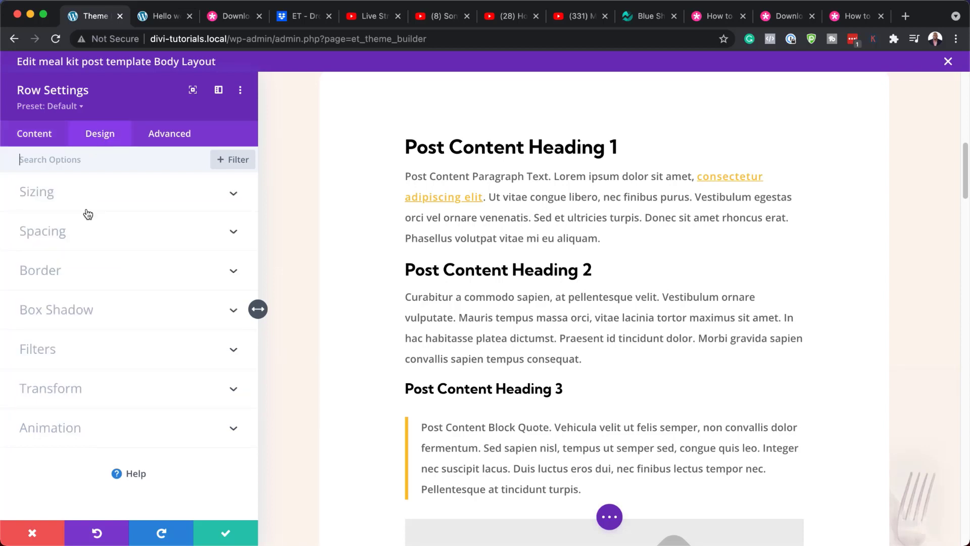
left_click(58, 270)
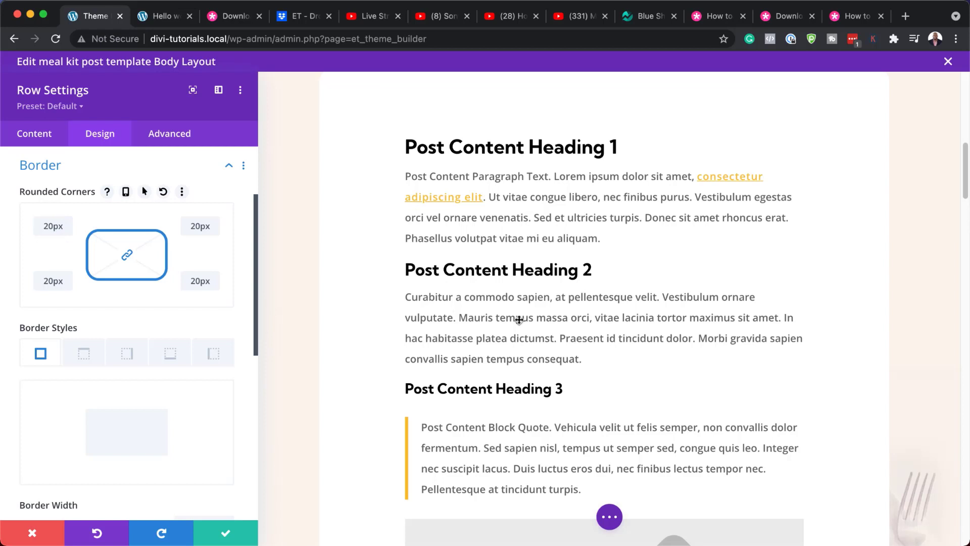
scroll(518, 321, "up", 5)
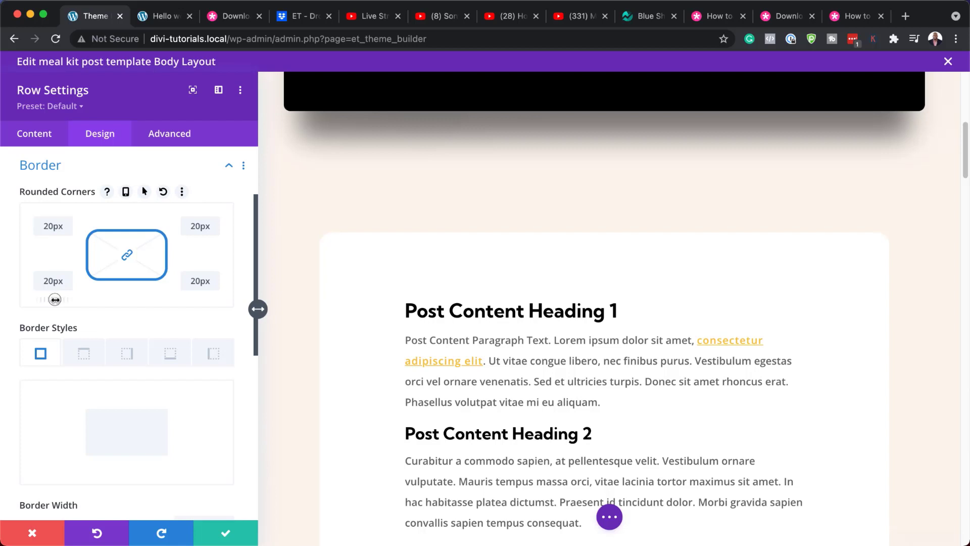
left_click_drag(54, 299, 44, 300)
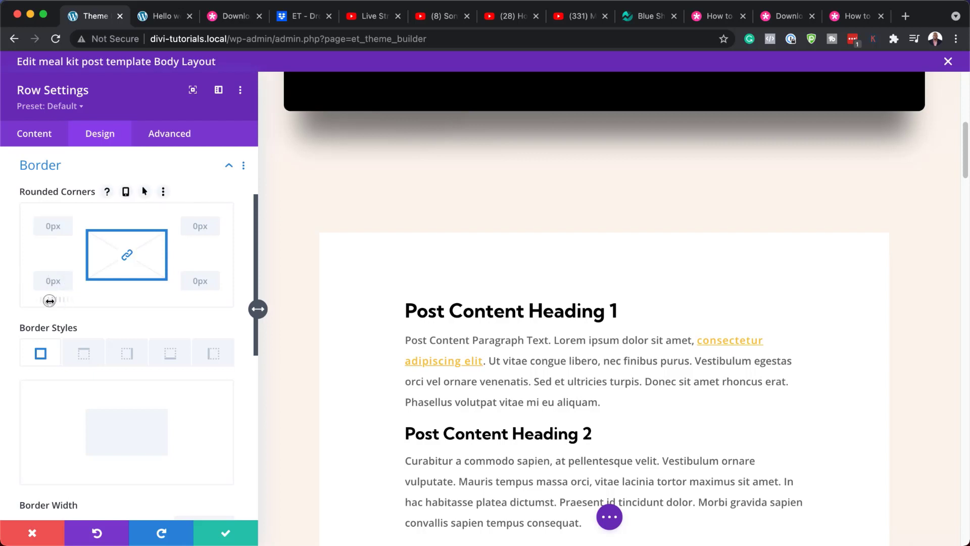
left_click_drag(49, 301, 53, 301)
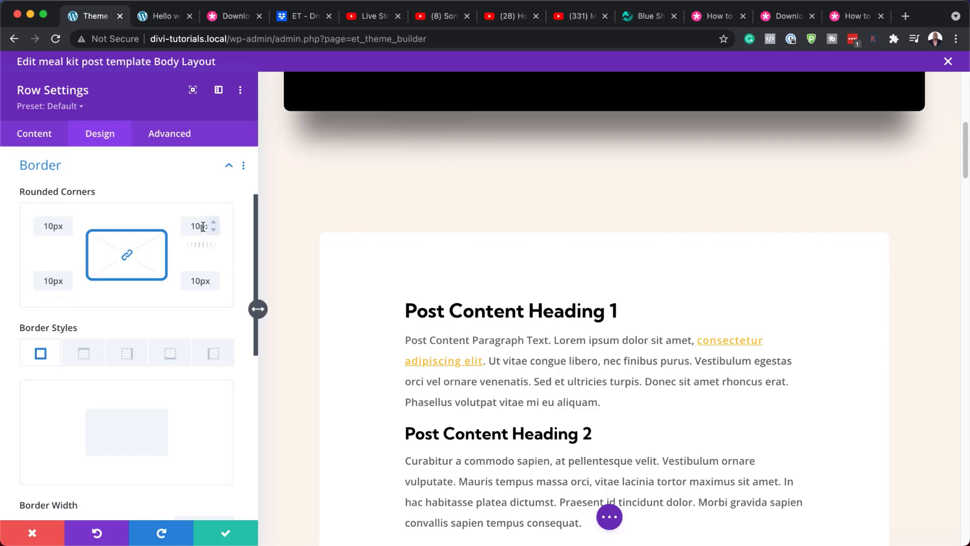
left_click(186, 224)
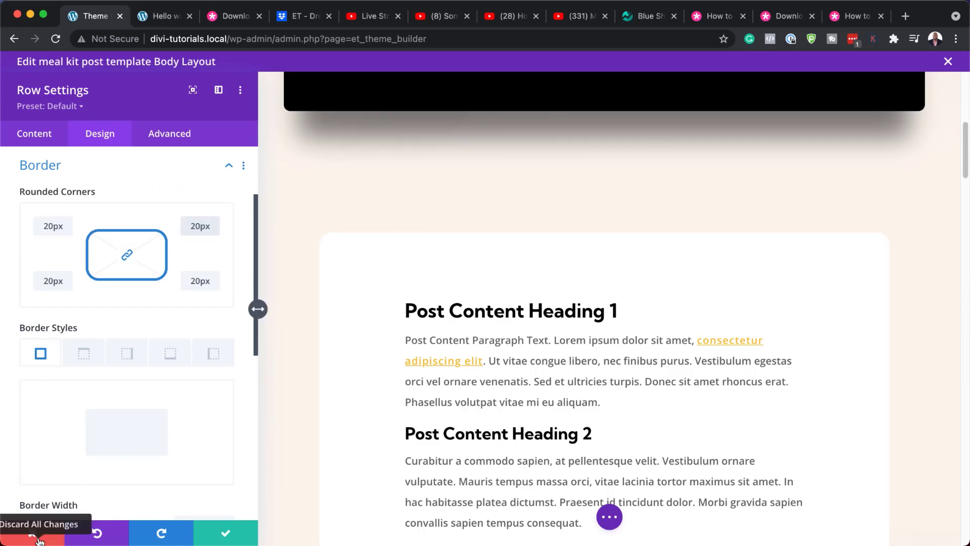
left_click(40, 540)
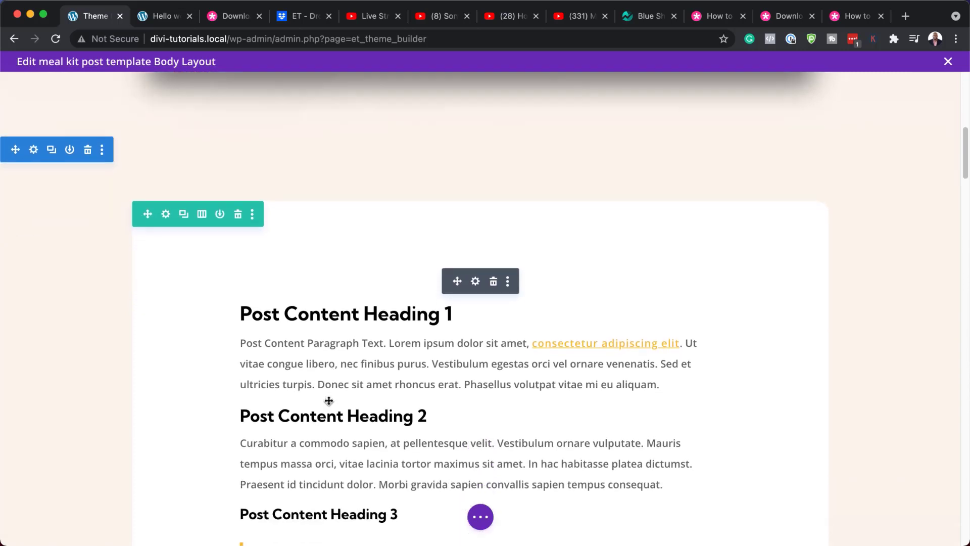
Try Montserrat as the text font of the post content module's paragraphs.
scroll(430, 234, "down", 5)
left_click(475, 170)
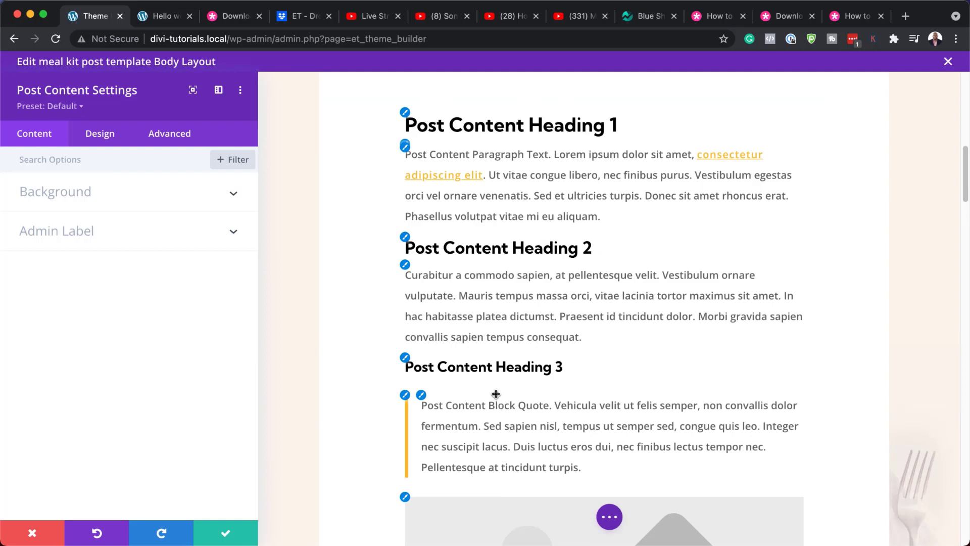
left_click(406, 266)
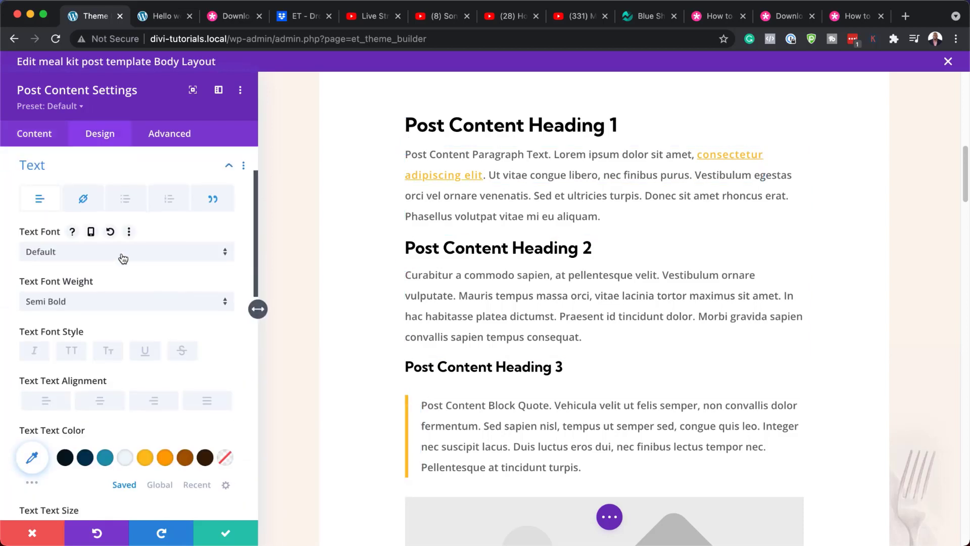
left_click(121, 255)
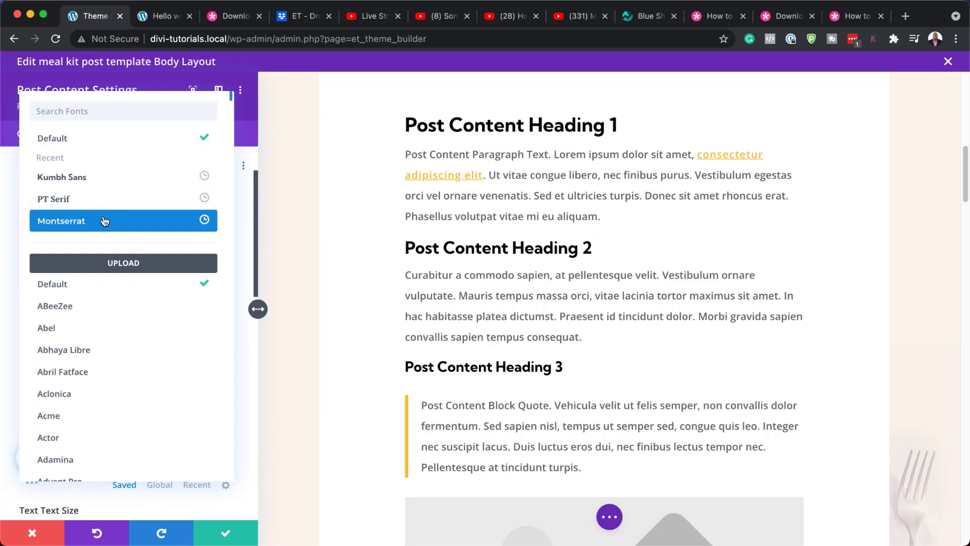
left_click(104, 221)
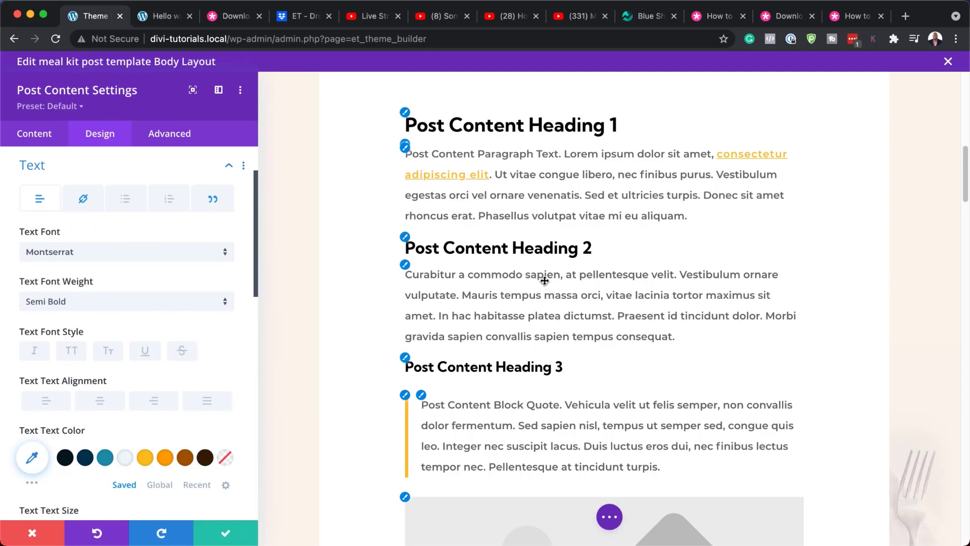
Try the saved dark navy as the text colour of the post content's heading 2 and heading 1.
left_click(405, 236)
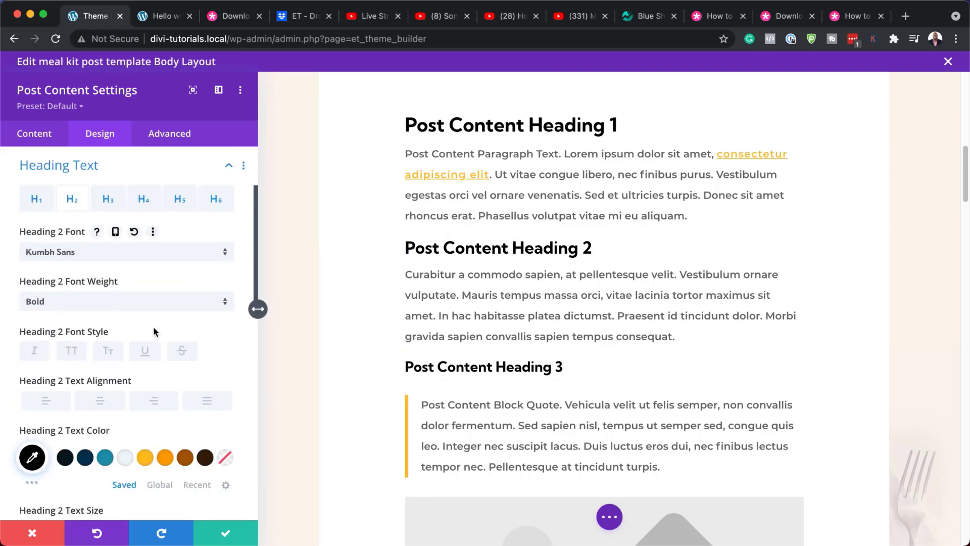
left_click(85, 458)
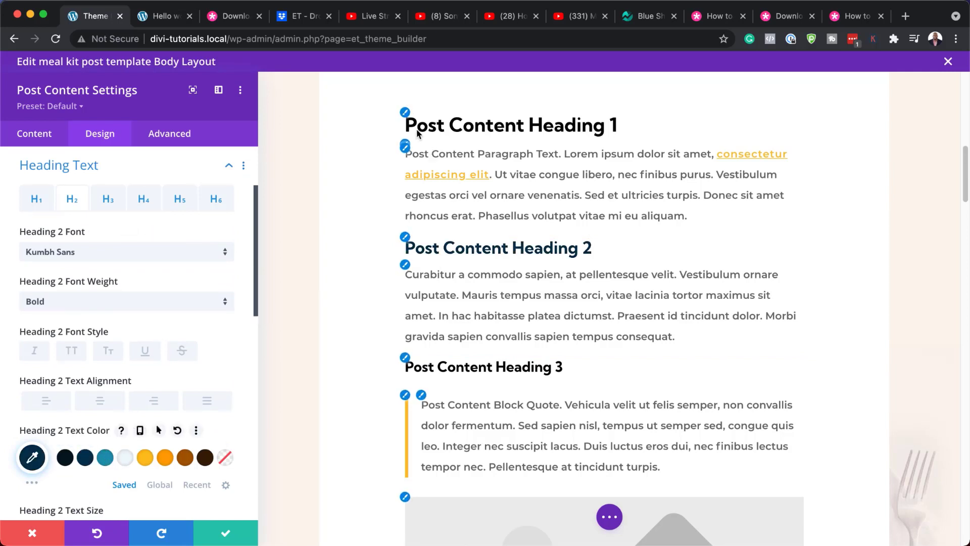
left_click(406, 113)
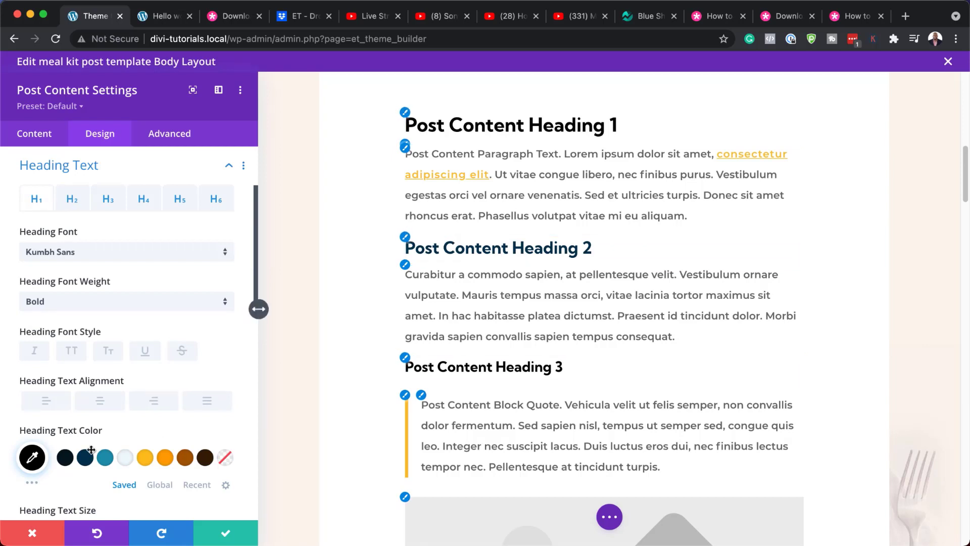
left_click(86, 458)
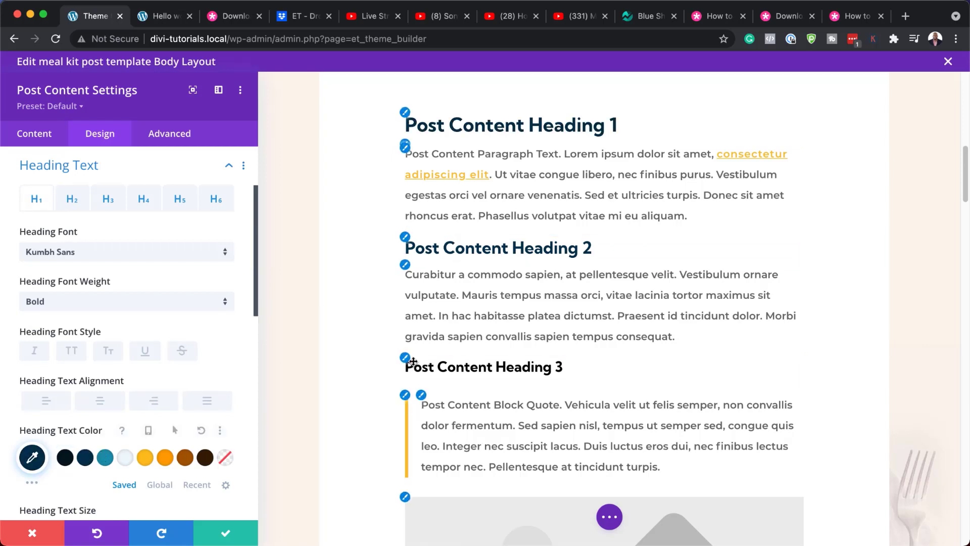
Try the saved teal #1f91ad and brown as the post content's heading 3 text colour and discard the module's changes.
left_click(405, 358)
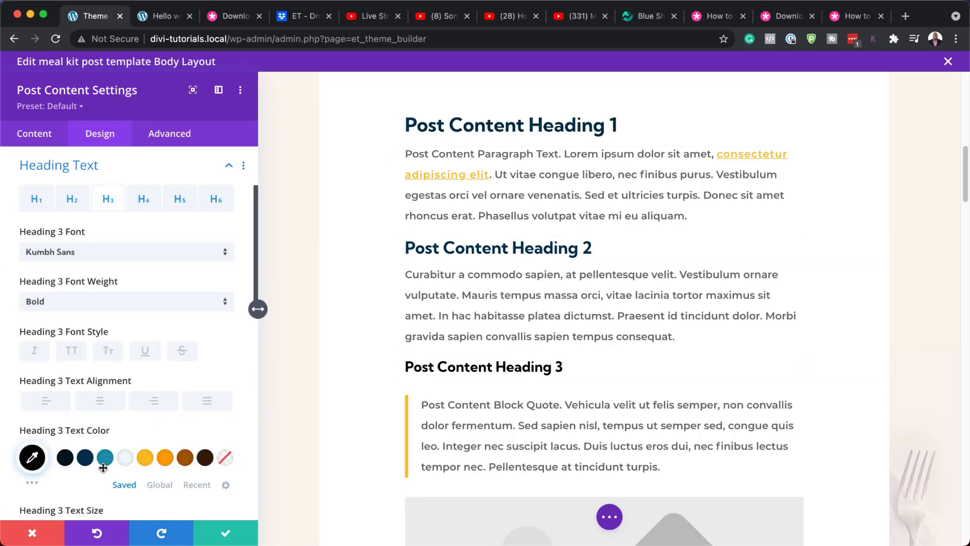
left_click(105, 458)
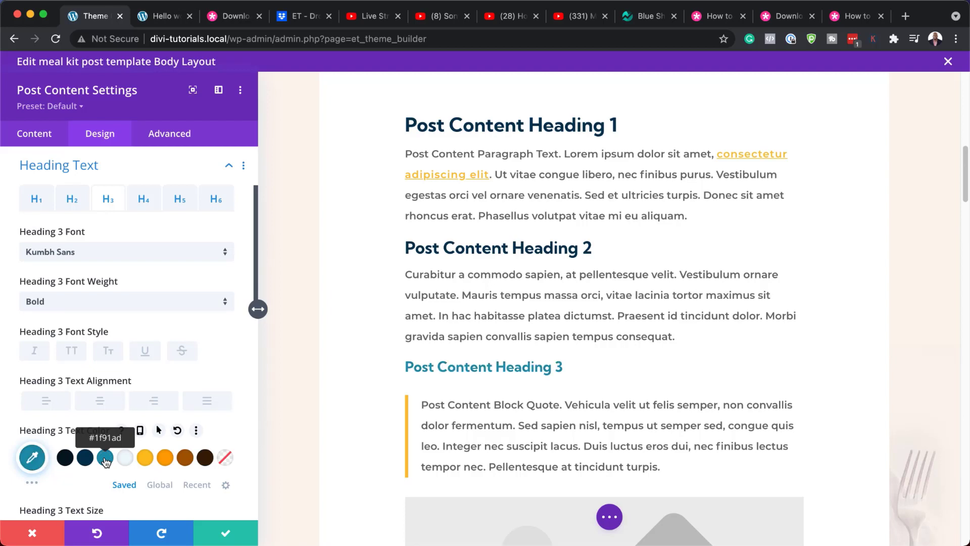
left_click(185, 458)
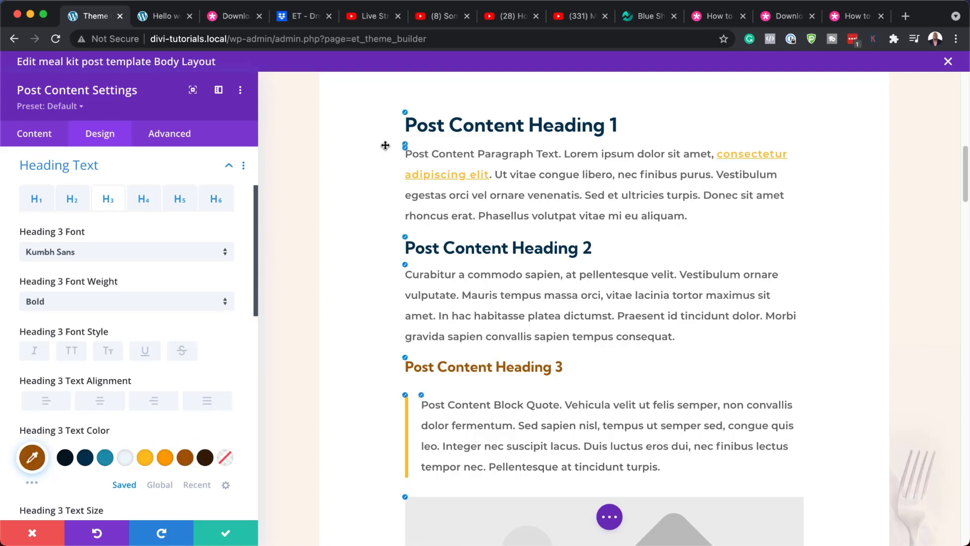
left_click(32, 535)
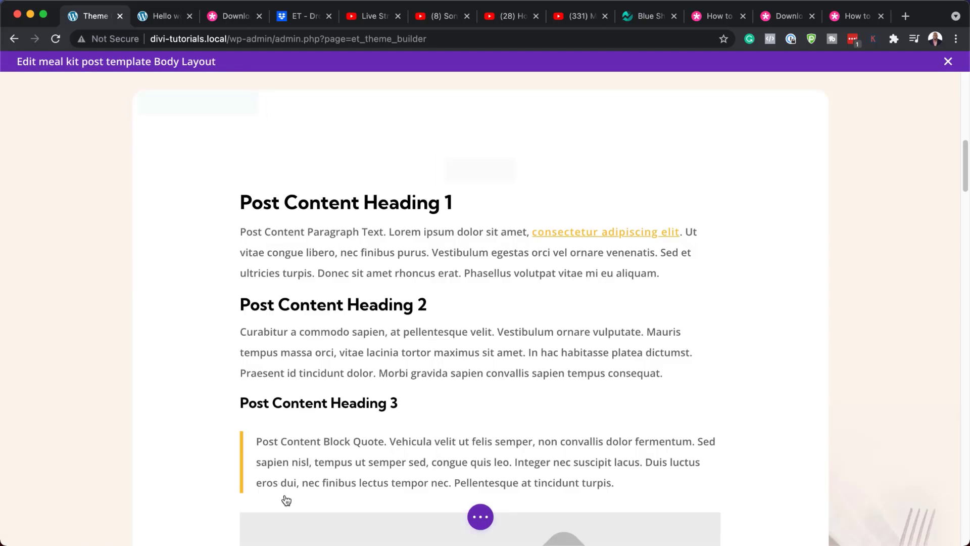
Try the saved yellow as the text colour of the "Join Our Newsletter" heading and discard the text module's changes.
scroll(286, 501, "down", 15)
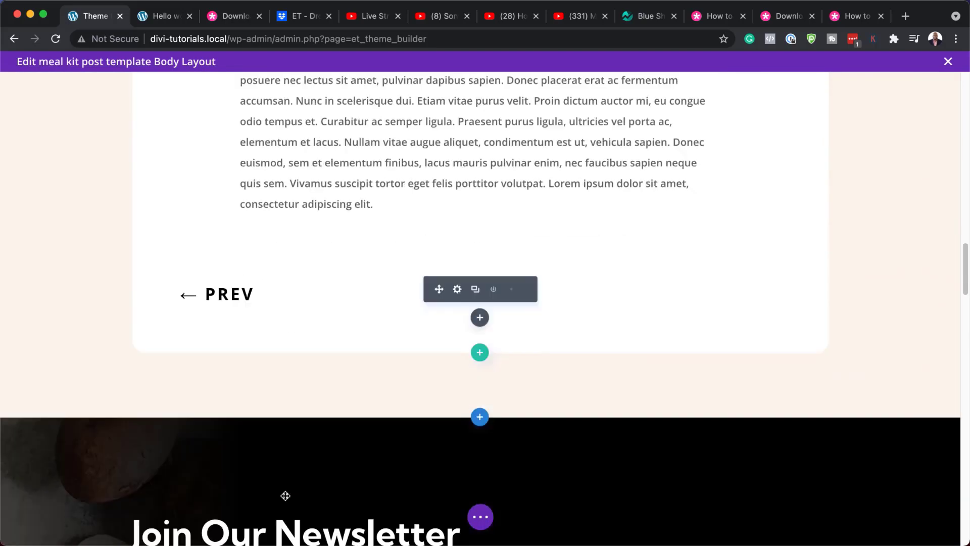
scroll(285, 496, "down", 5)
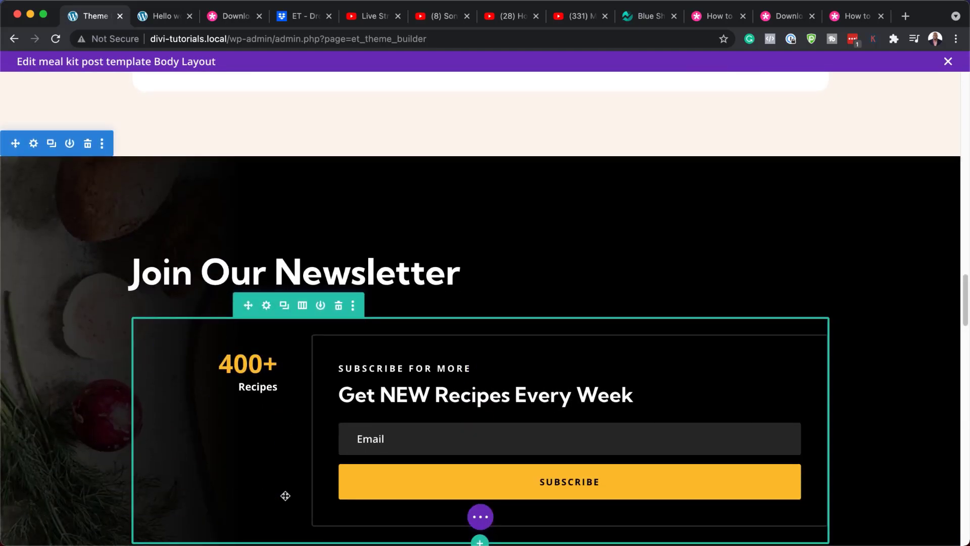
scroll(286, 496, "down", 2)
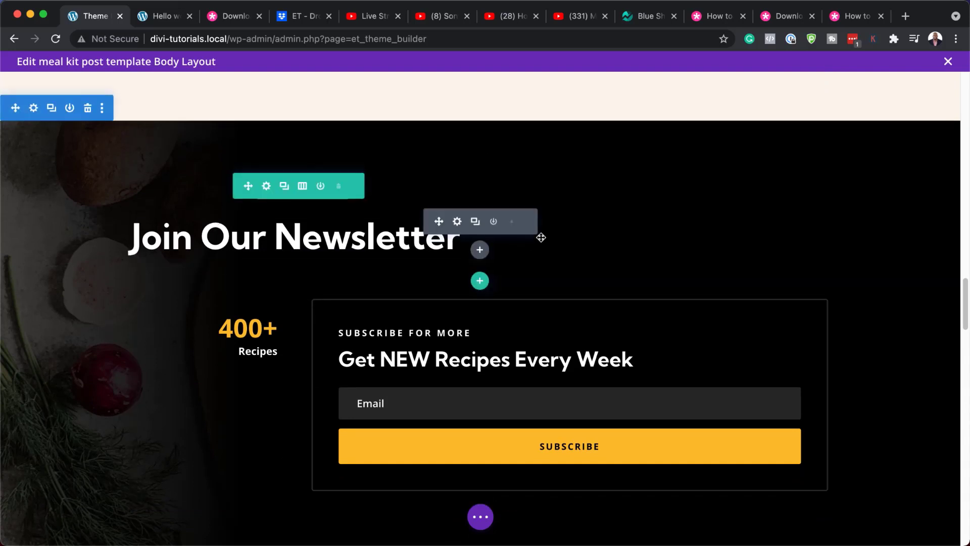
left_click(458, 221)
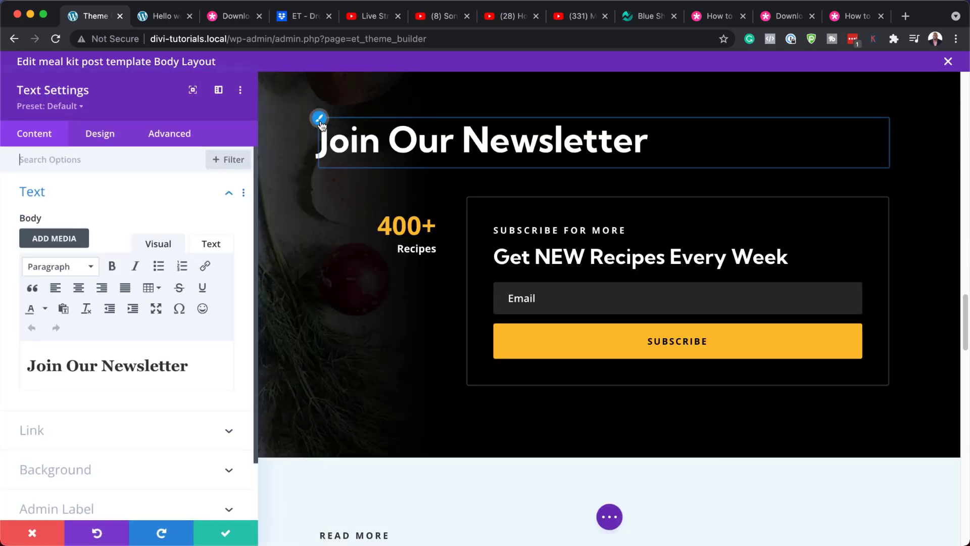
left_click(319, 121)
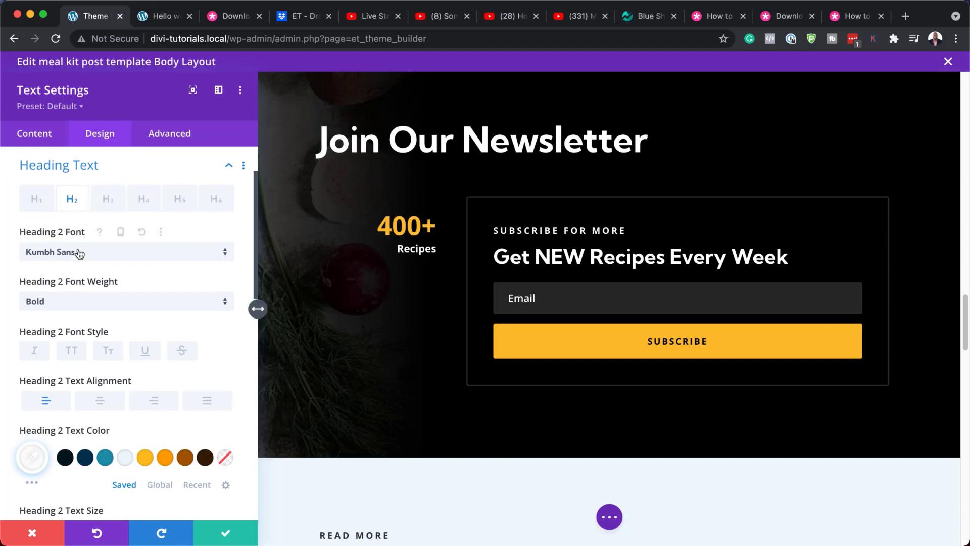
left_click(146, 458)
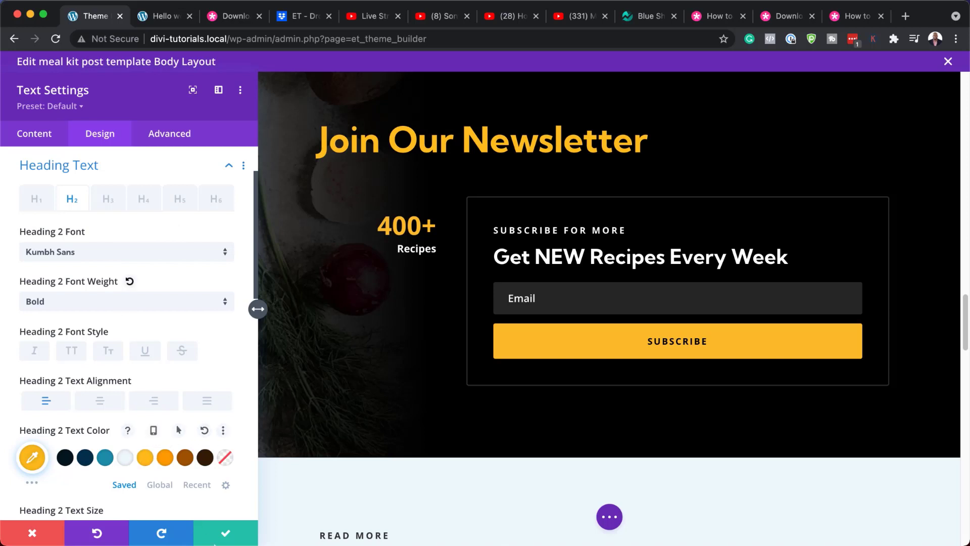
left_click(35, 536)
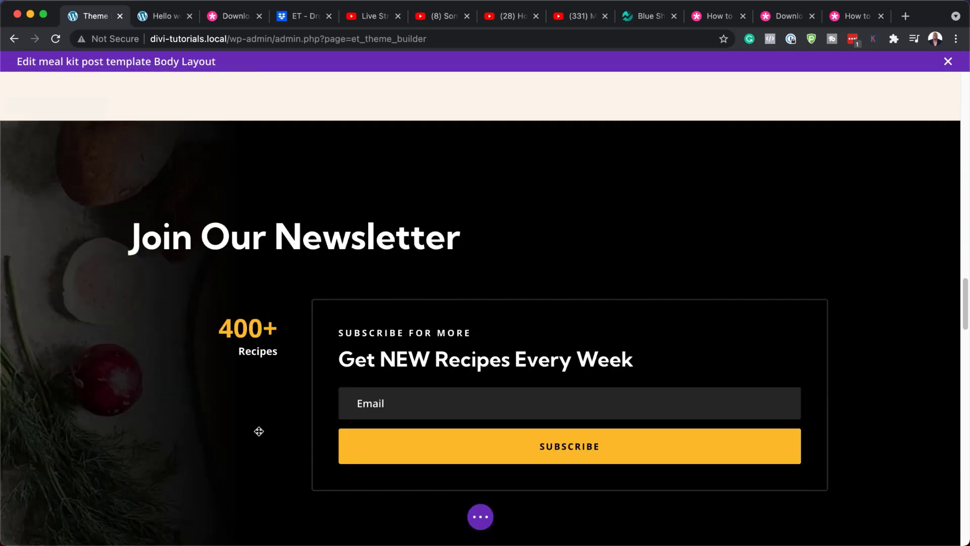
Open the newsletter email optin module's settings and expand its Email Account options.
scroll(509, 422, "down", 3)
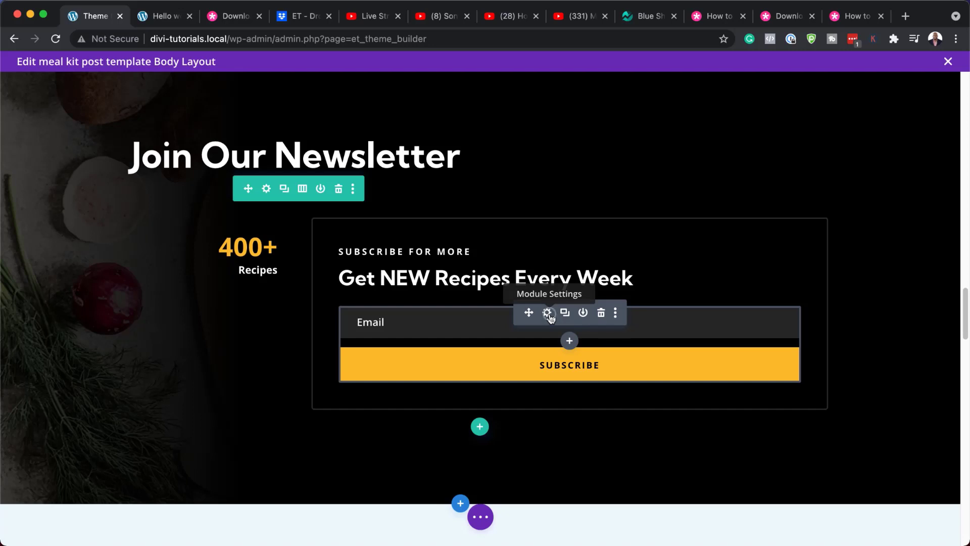
left_click(549, 314)
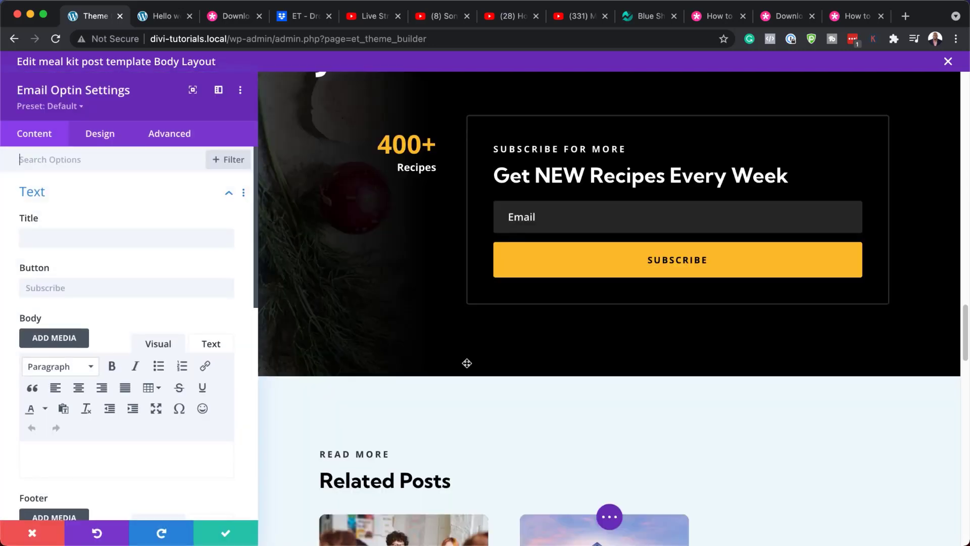
scroll(129, 392, "down", 6)
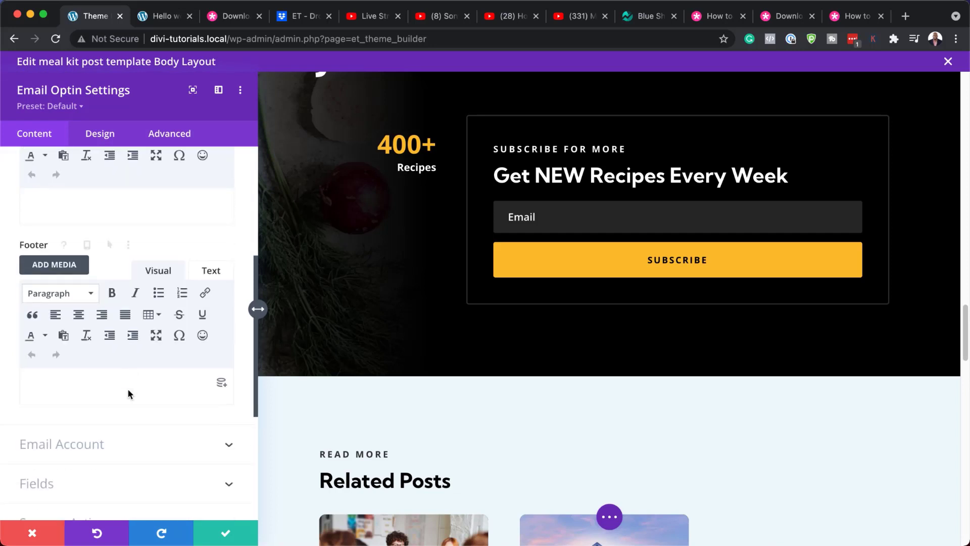
scroll(130, 394, "down", 1)
mouse_move(535, 217)
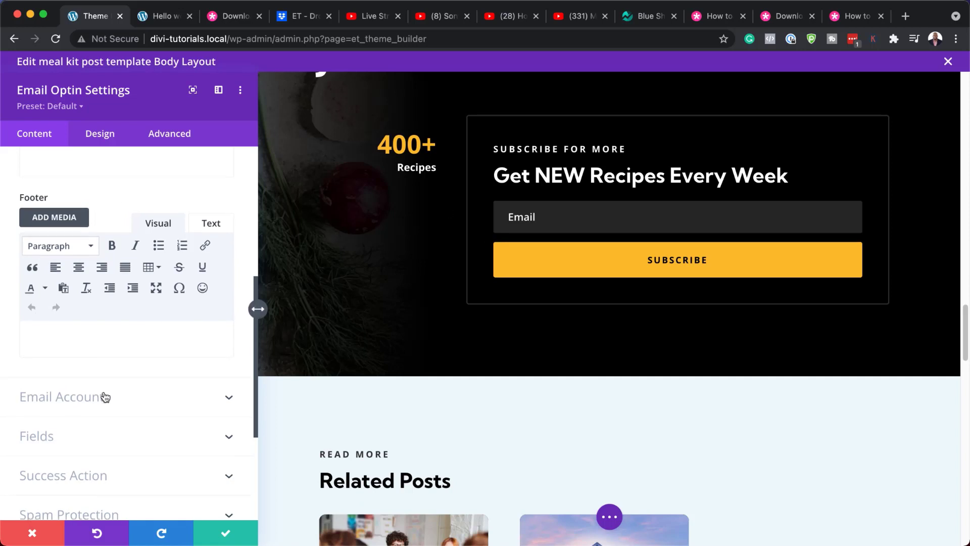
scroll(104, 396, "down", 1)
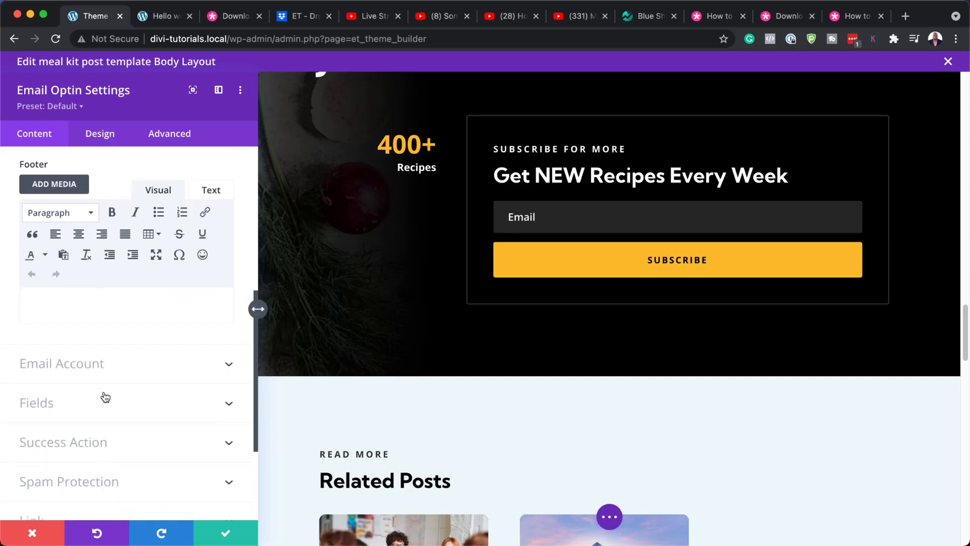
left_click(84, 363)
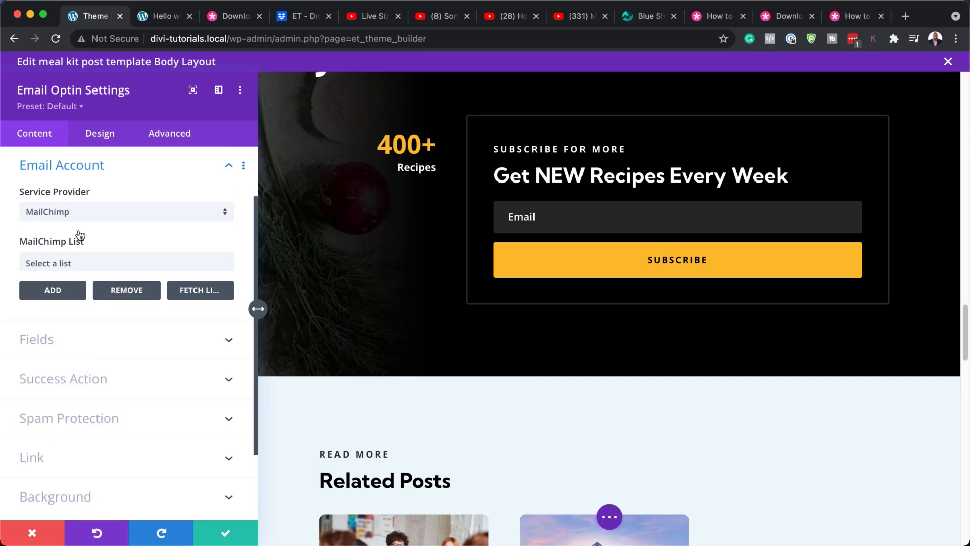
Examine the email service providers available for the newsletter optin form, keeping MailChimp selected.
left_click(123, 214)
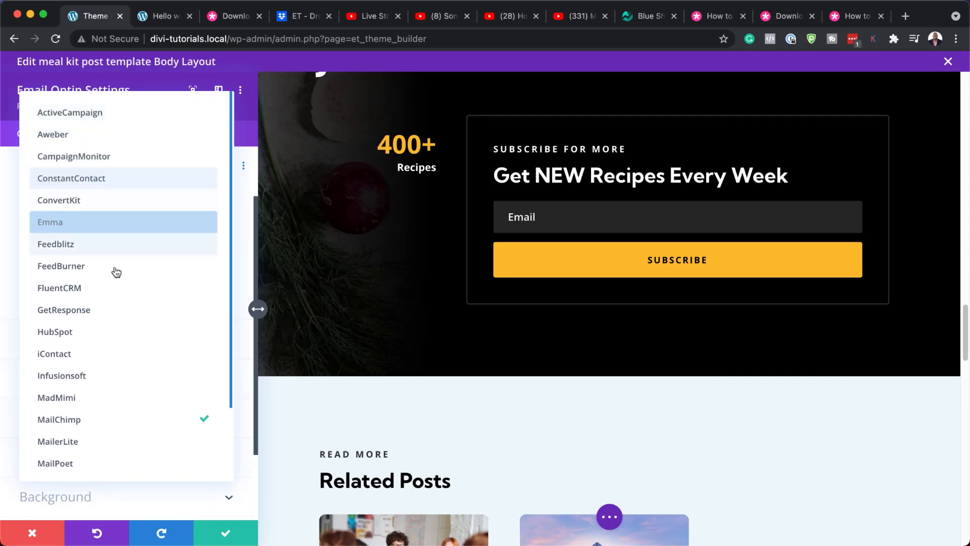
scroll(124, 408, "down", 1)
scroll(123, 409, "down", 2)
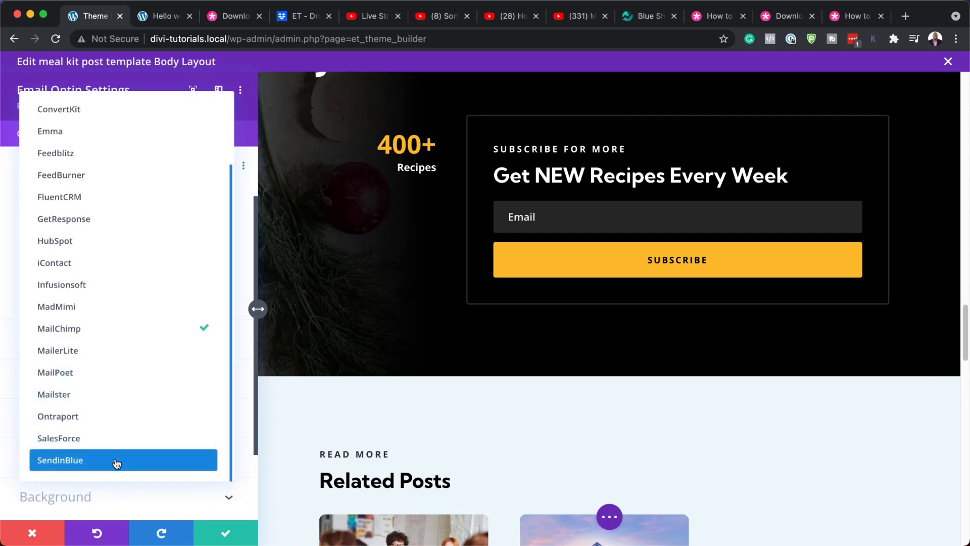
scroll(134, 384, "up", 1)
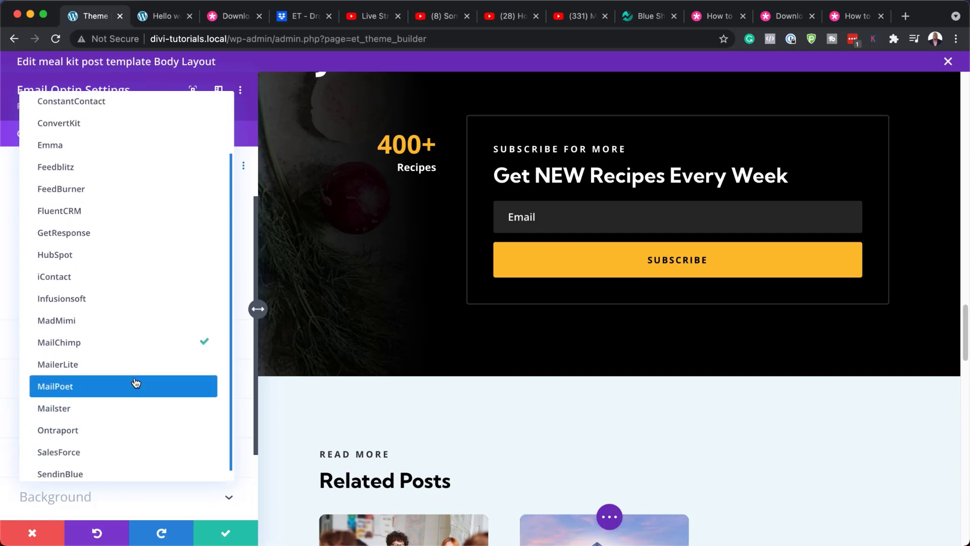
scroll(135, 383, "up", 3)
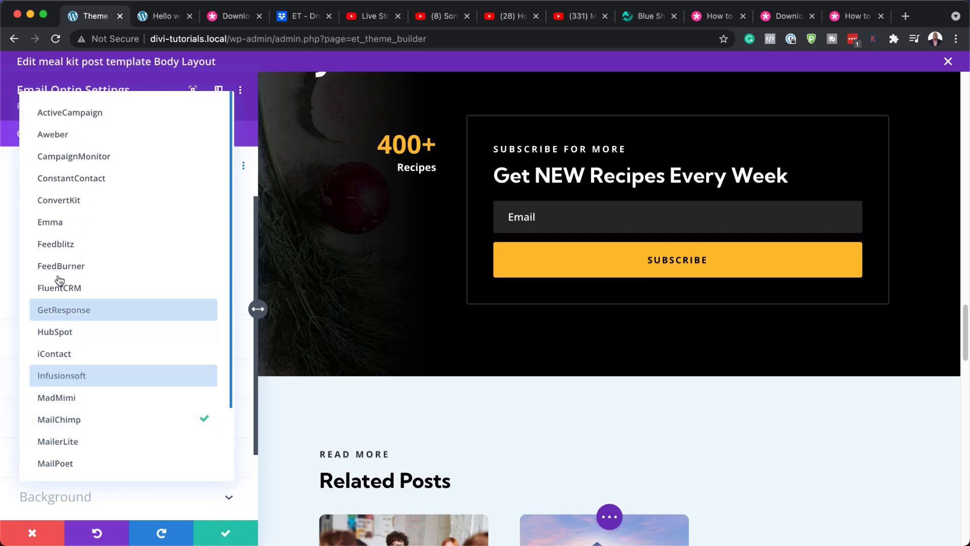
left_click(14, 364)
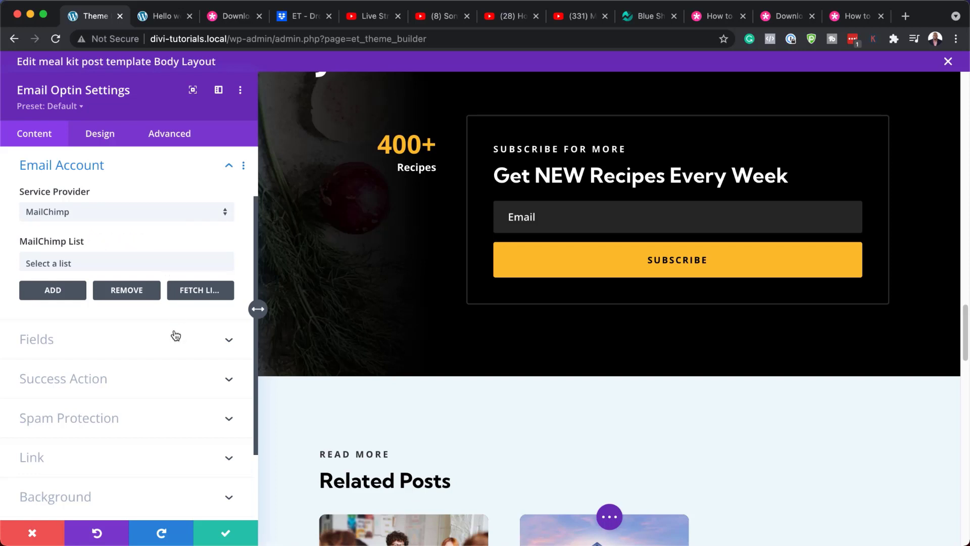
Try the single name field on the email optin form and switch it back off.
left_click(137, 347)
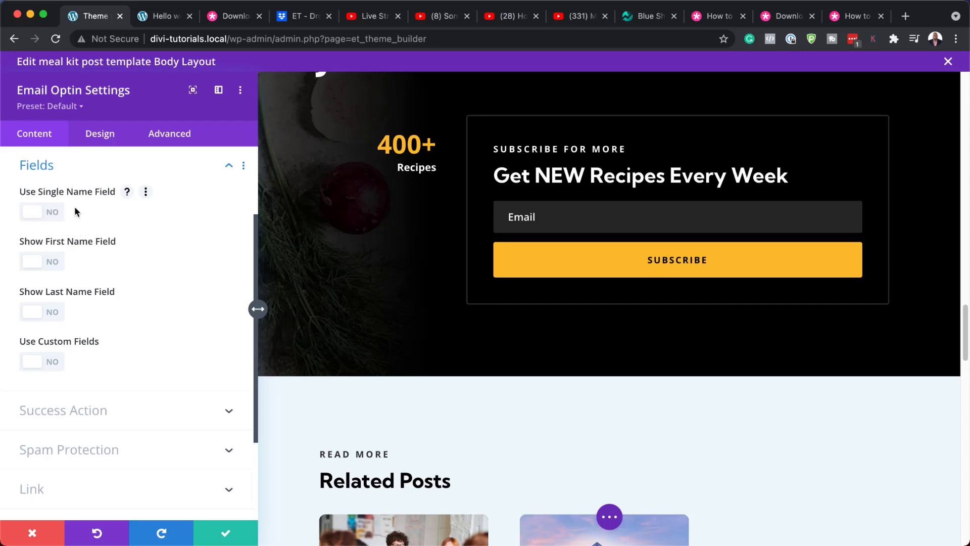
left_click(52, 217)
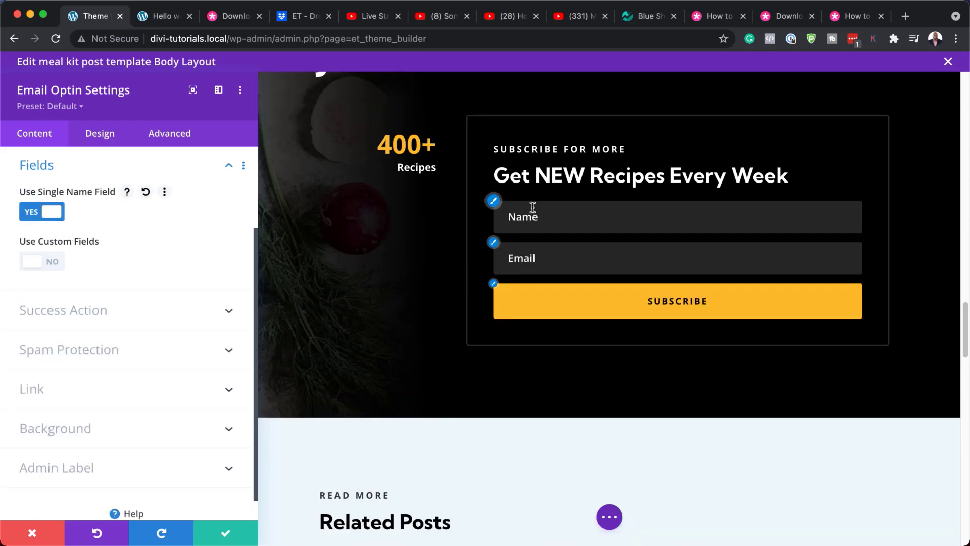
left_click(31, 214)
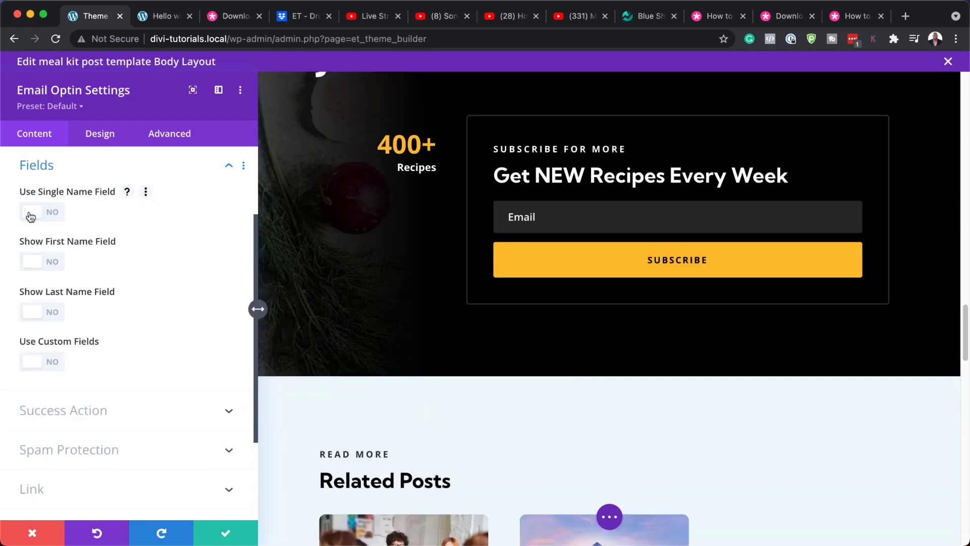
Try redirecting to a custom URL as the optin form's success action and discard the module's changes.
left_click(89, 416)
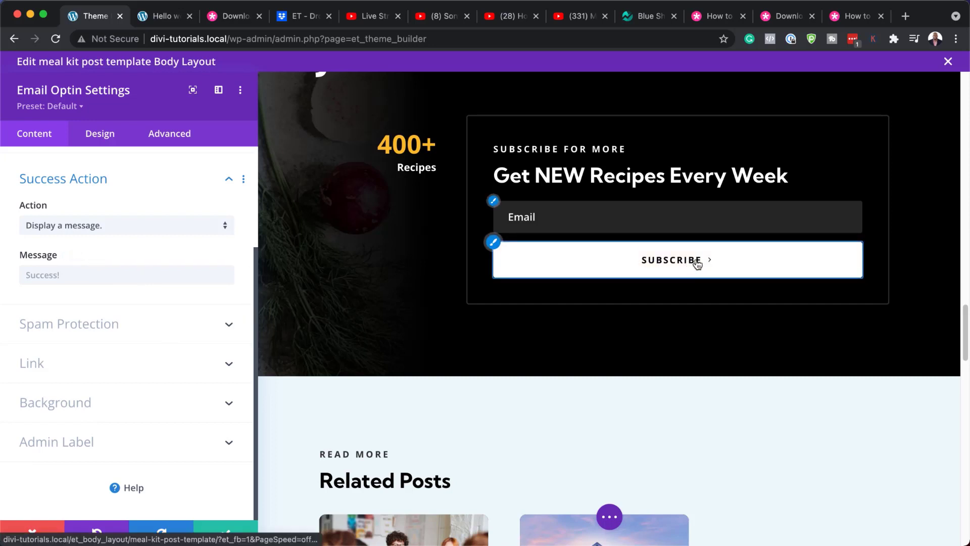
left_click(116, 274)
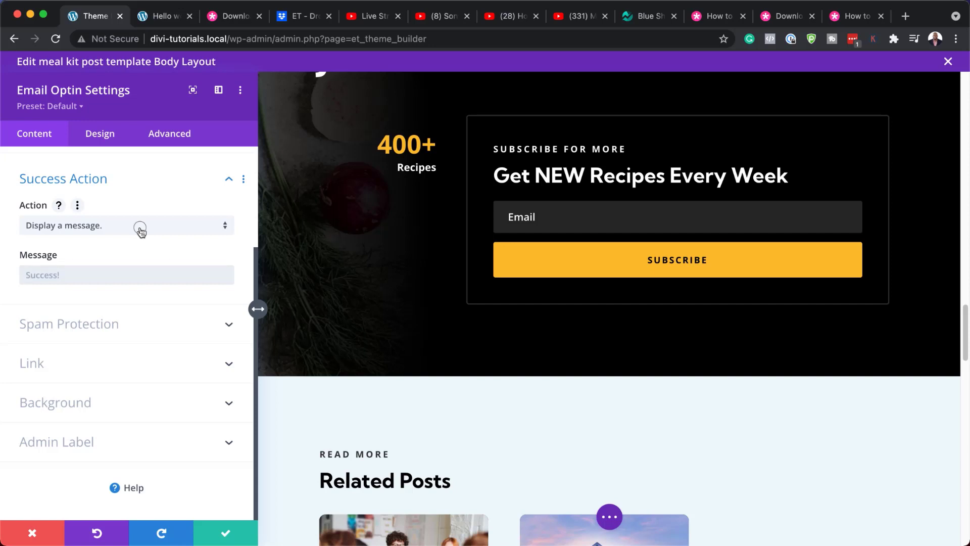
left_click(140, 229)
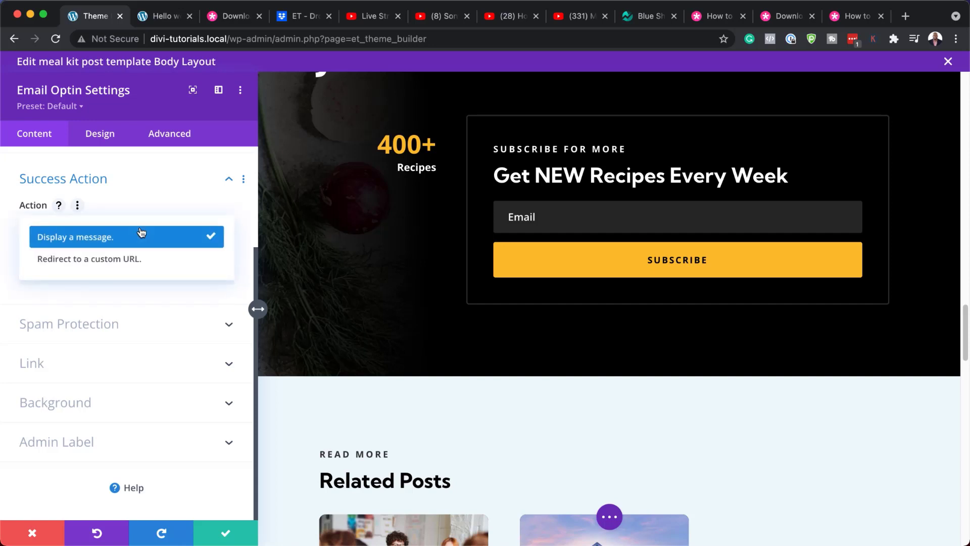
left_click(129, 264)
left_click(36, 273)
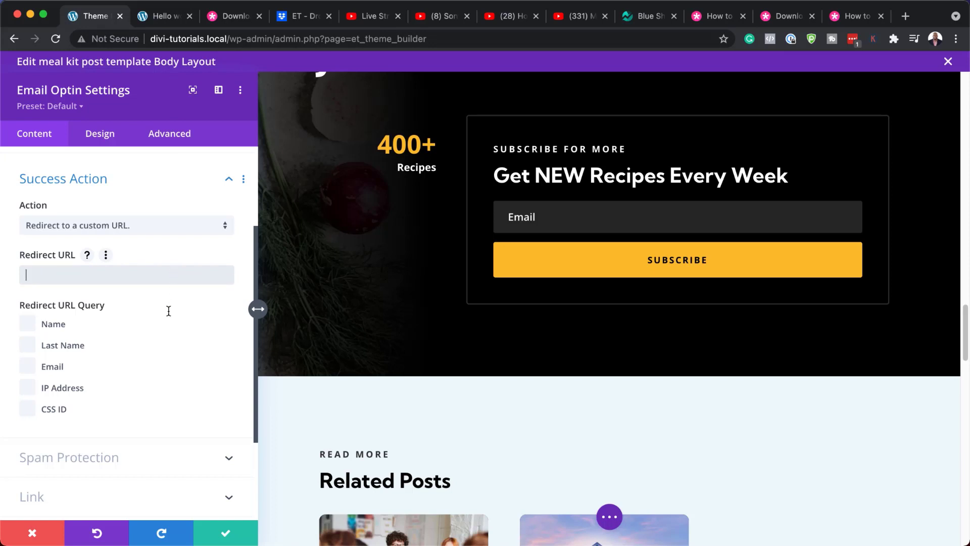
scroll(165, 386, "down", 1)
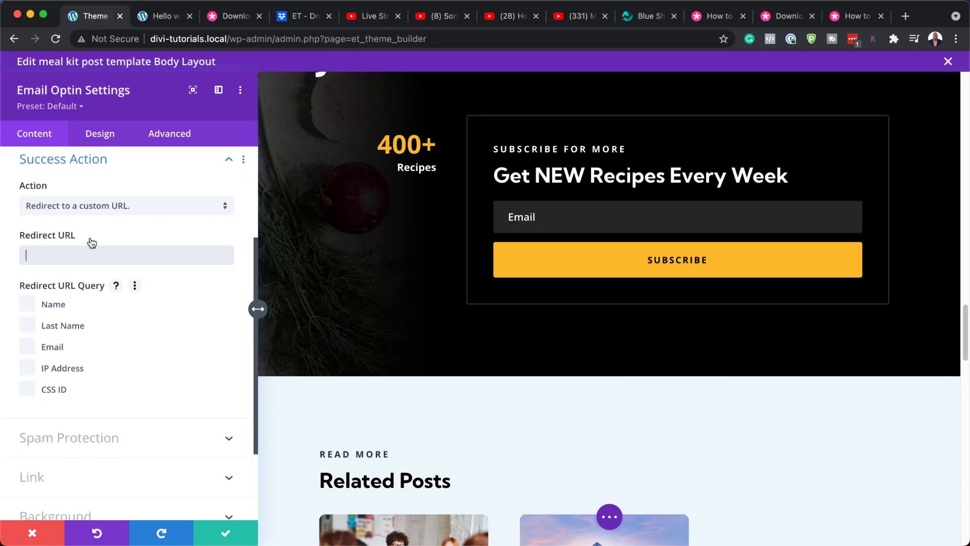
scroll(162, 414, "down", 5)
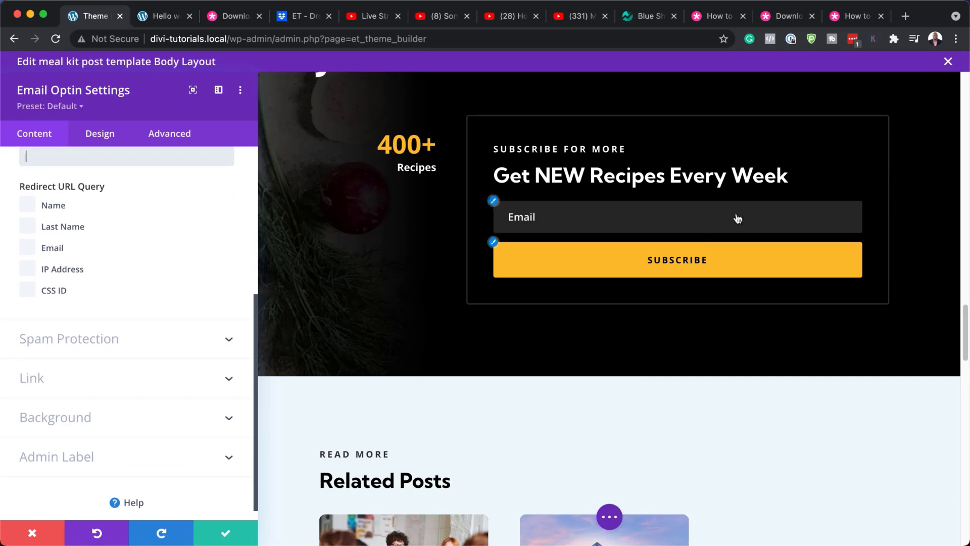
left_click(47, 533)
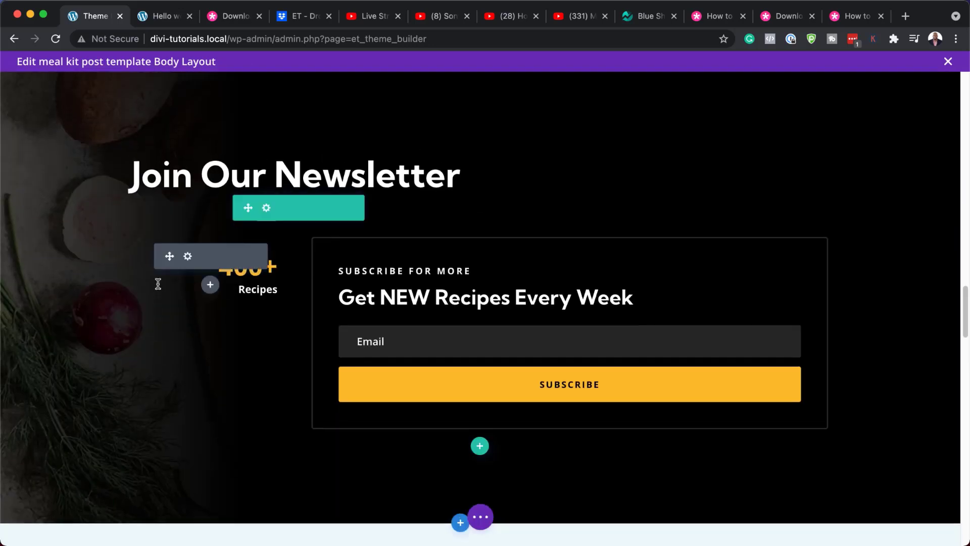
Try 60% as the end position of the newsletter section's background gradient.
scroll(158, 284, "up", 3)
left_click(34, 211)
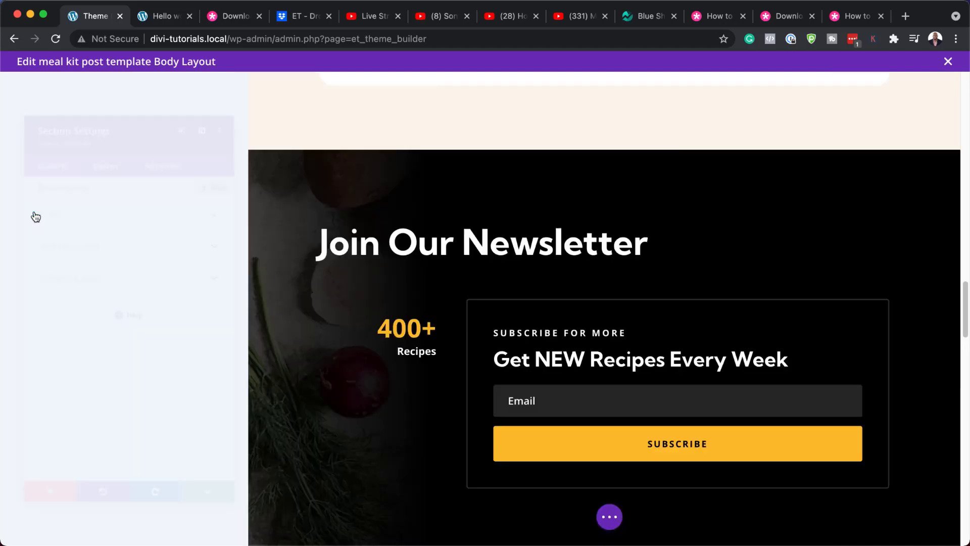
left_click(69, 239)
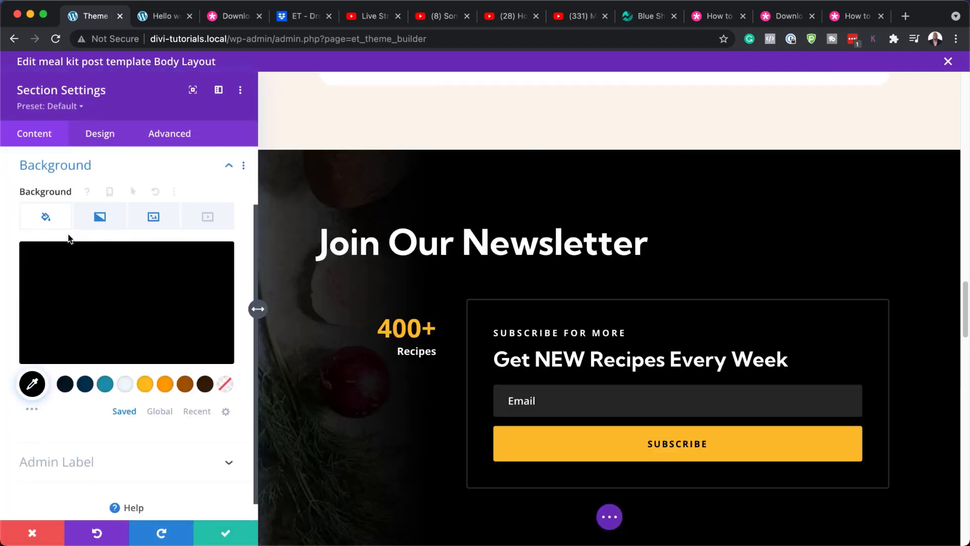
left_click(114, 226)
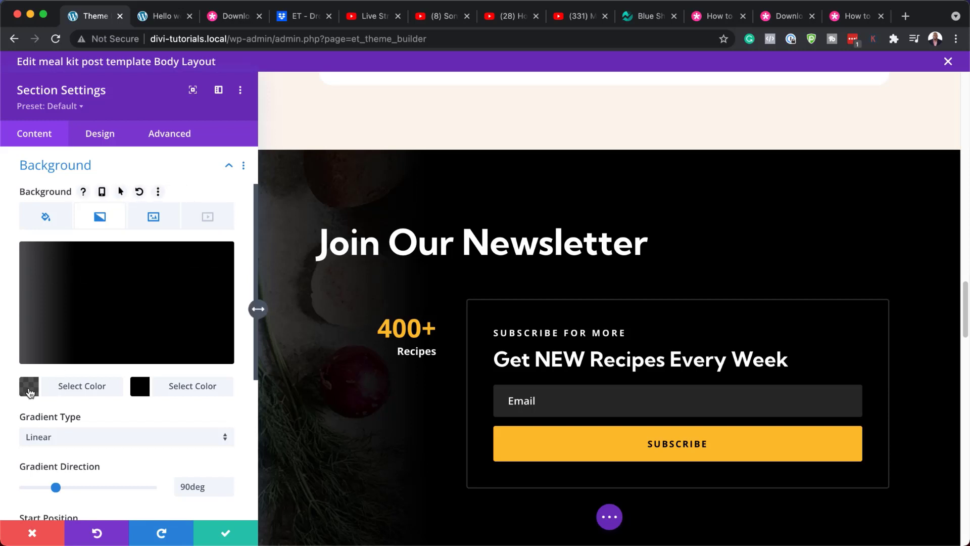
scroll(91, 374, "down", 1)
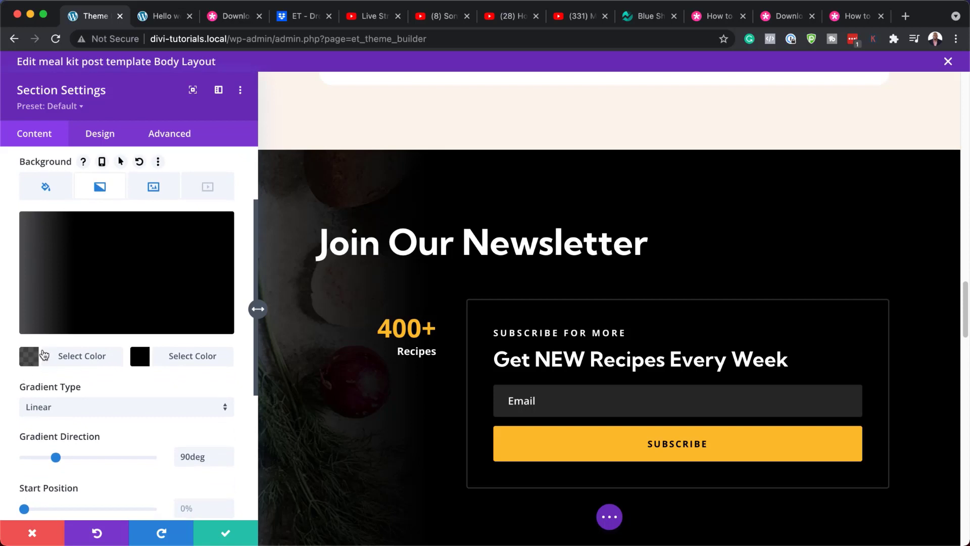
left_click(162, 197)
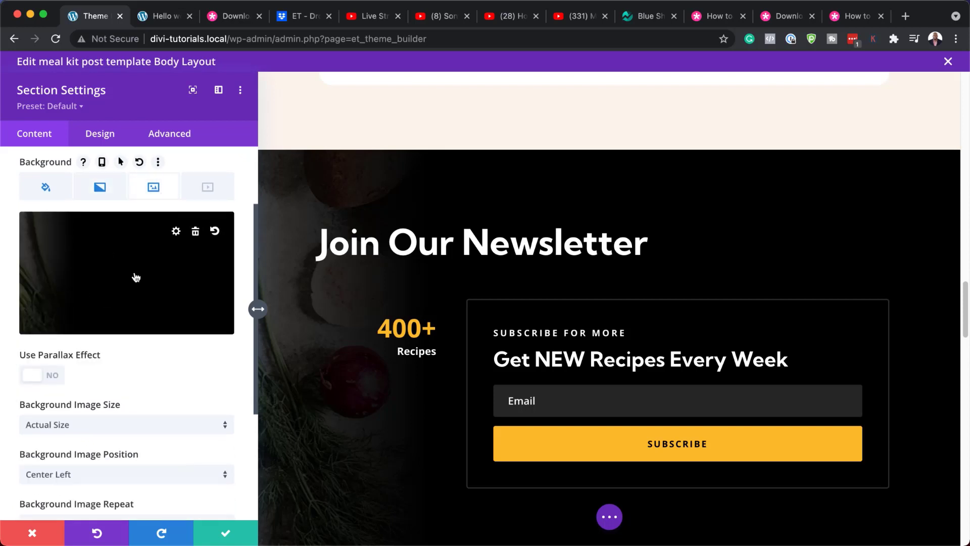
left_click(101, 188)
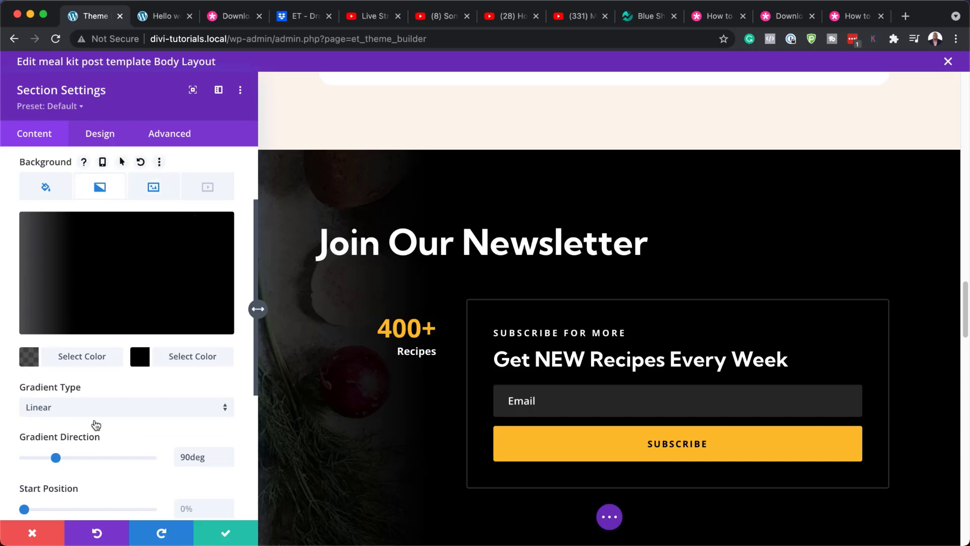
scroll(147, 441, "down", 3)
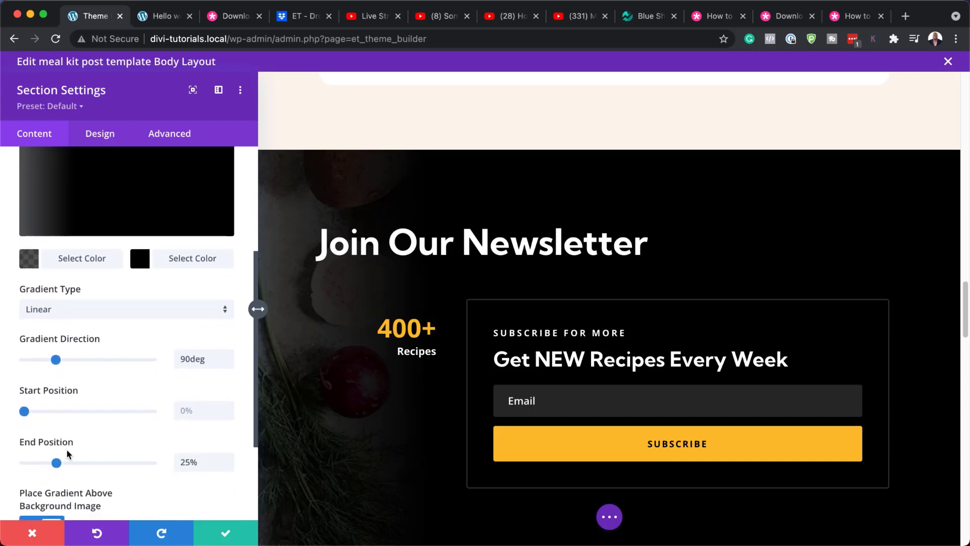
left_click_drag(56, 463, 84, 464)
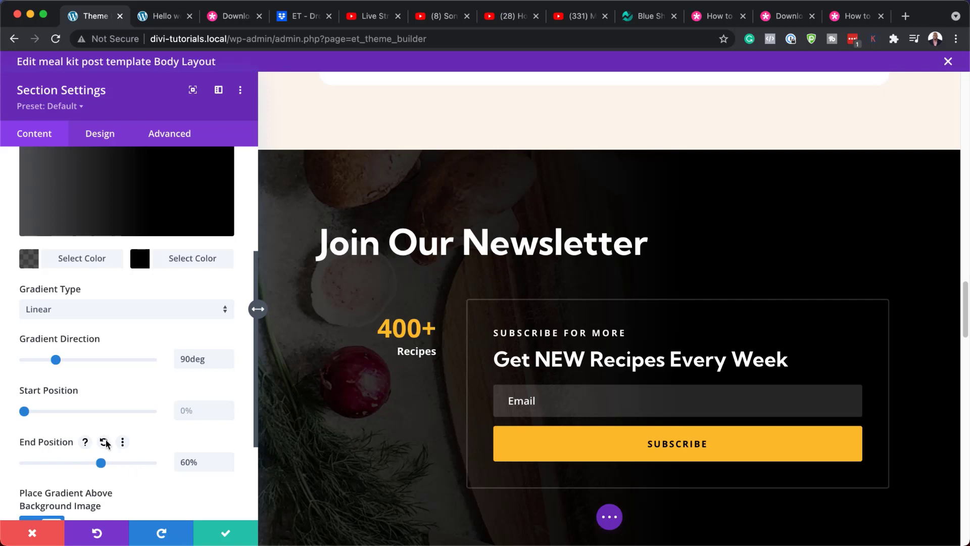
Try removing the newsletter section's background image and discard the section's changes.
scroll(132, 325, "up", 5)
left_click(155, 289)
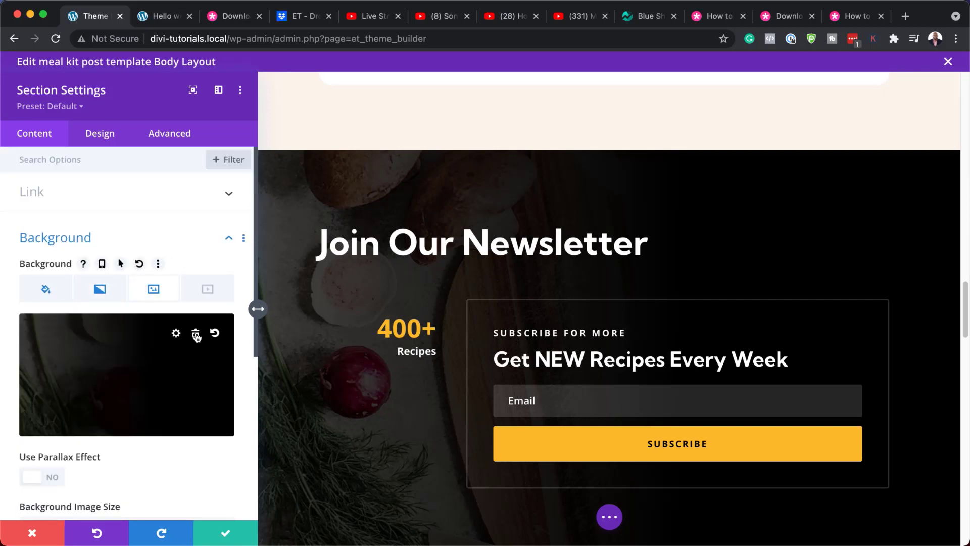
left_click(196, 334)
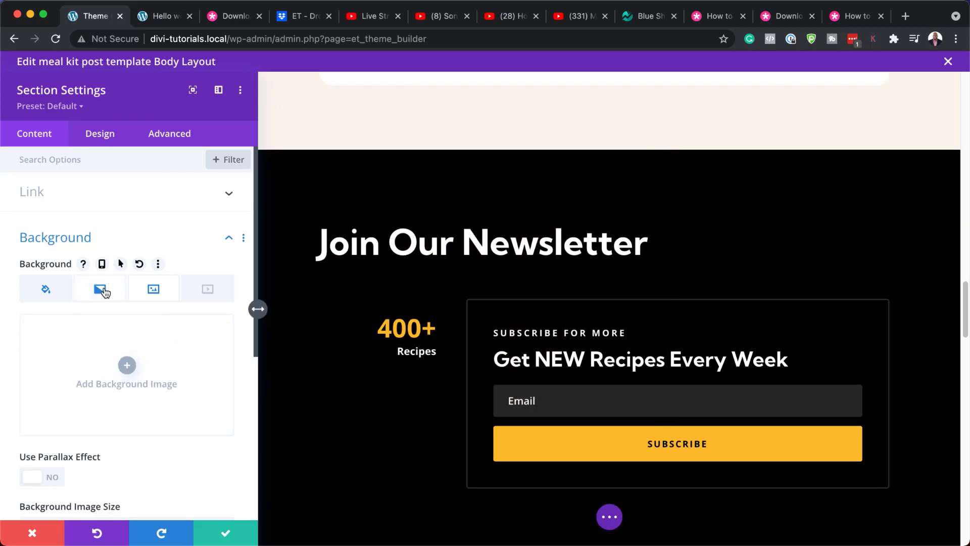
left_click(103, 291)
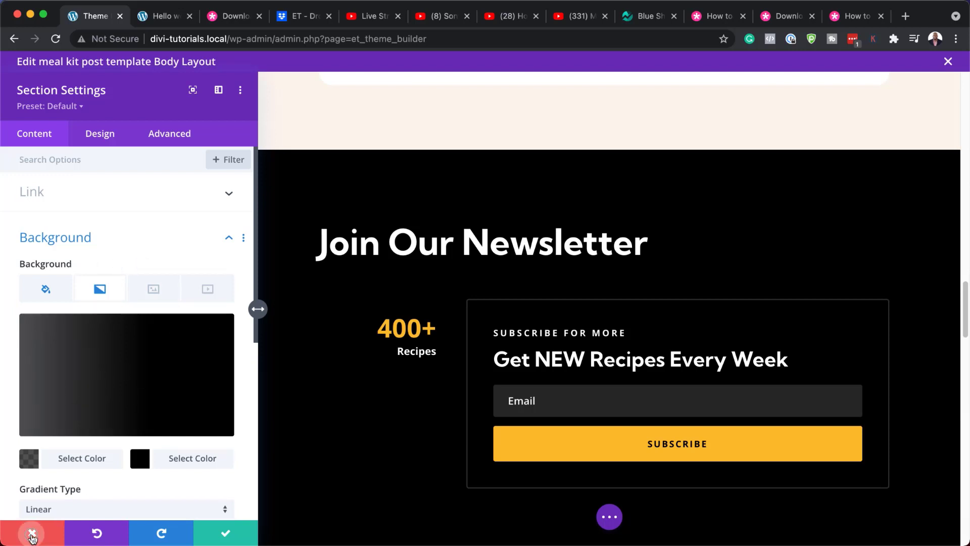
left_click(32, 537)
Try Montserrat as the body font of the Related Posts blog module, with teal #1f91ad and pale blue as body text colours.
scroll(268, 494, "down", 5)
scroll(268, 494, "down", 7)
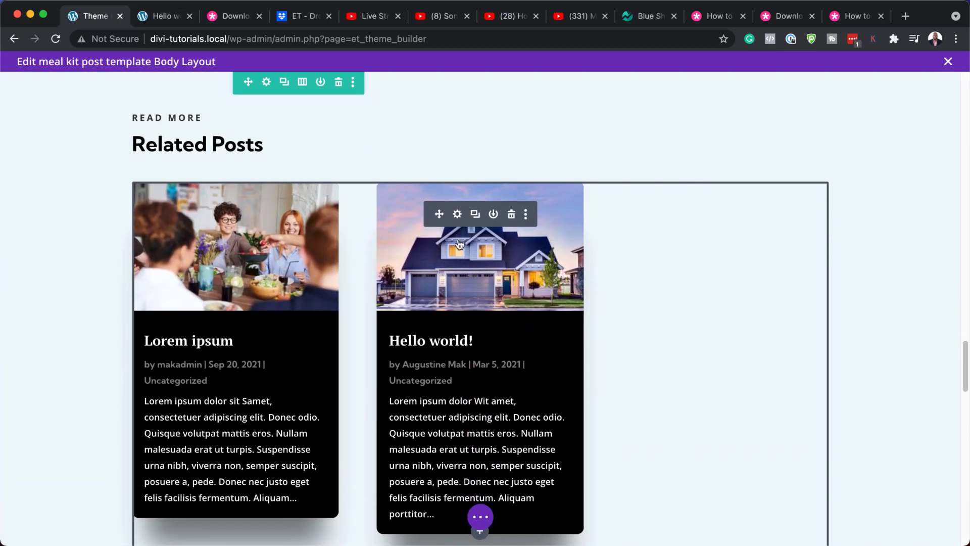
left_click(458, 214)
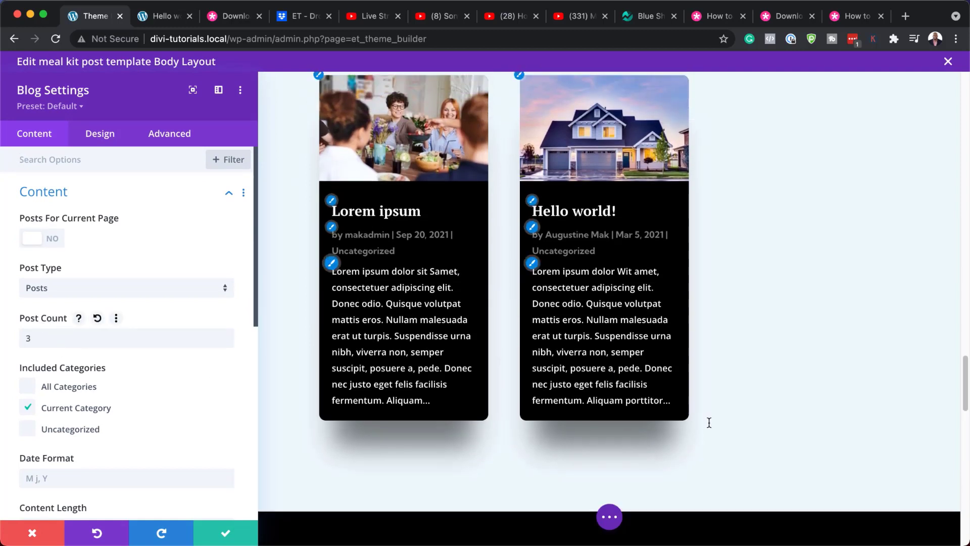
scroll(708, 422, "up", 2)
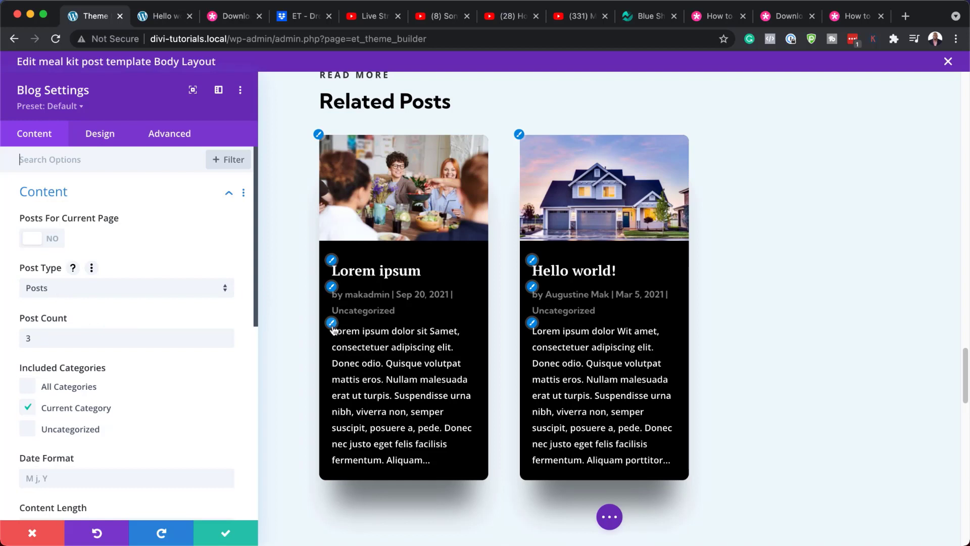
left_click(332, 327)
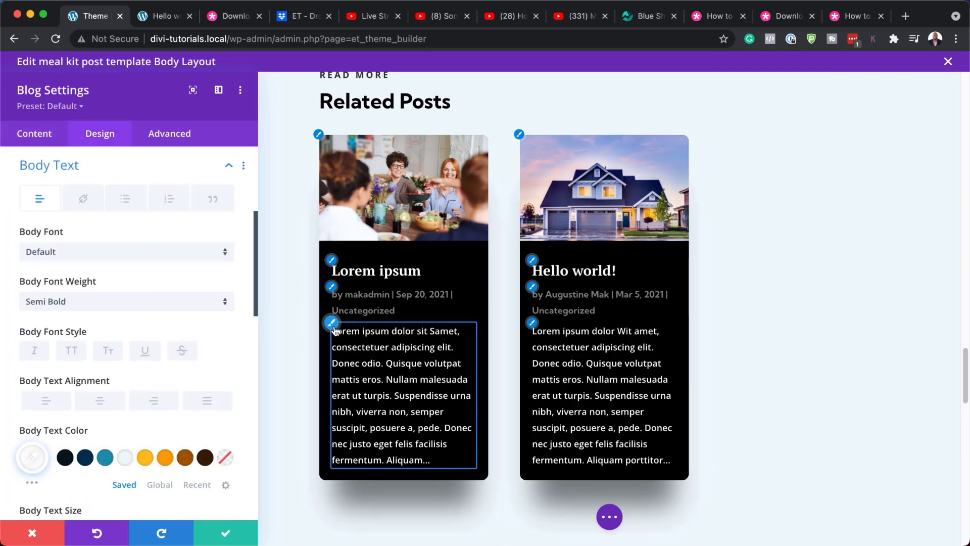
left_click(128, 259)
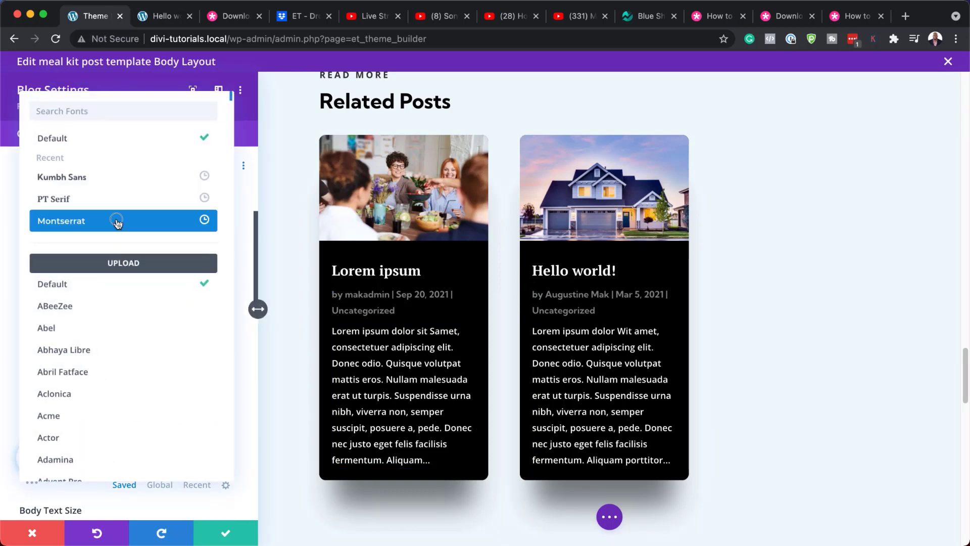
left_click(116, 219)
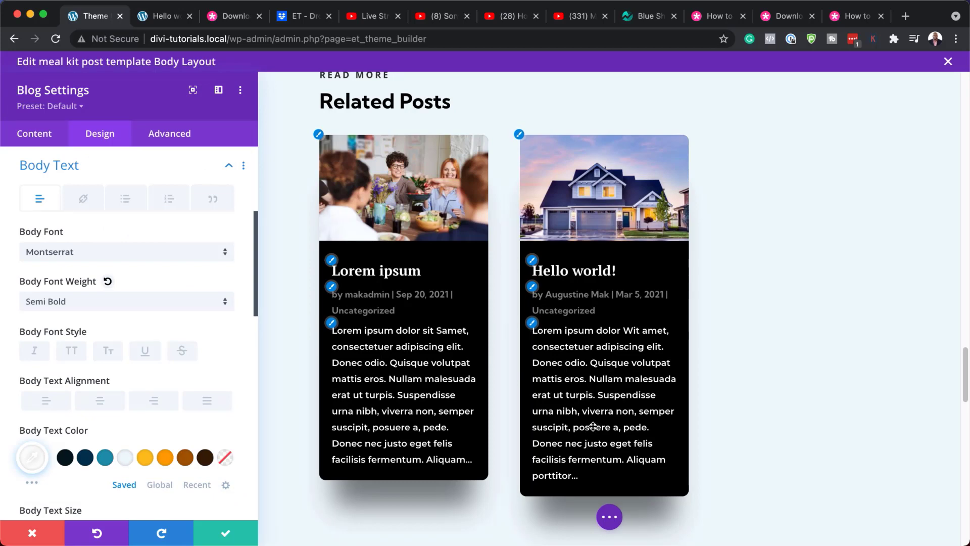
left_click(106, 459)
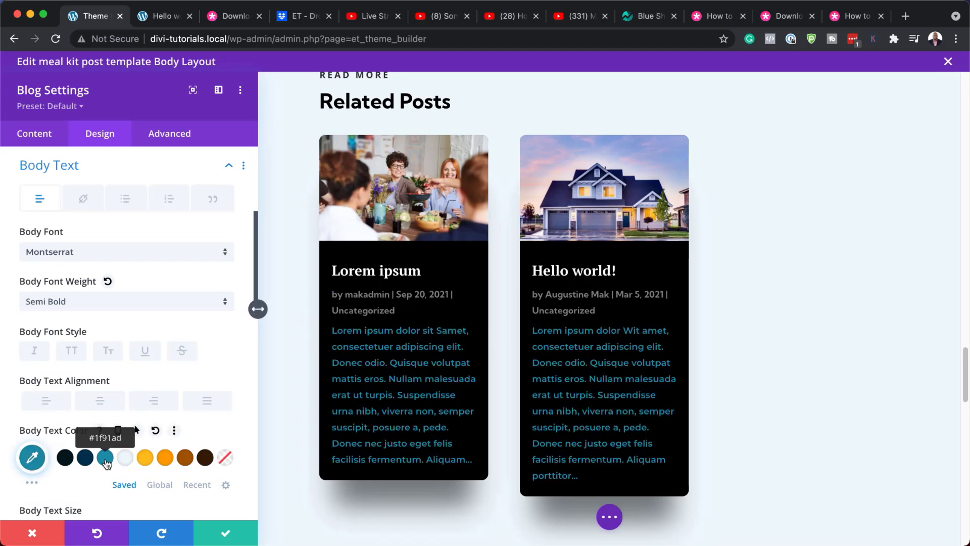
left_click(125, 458)
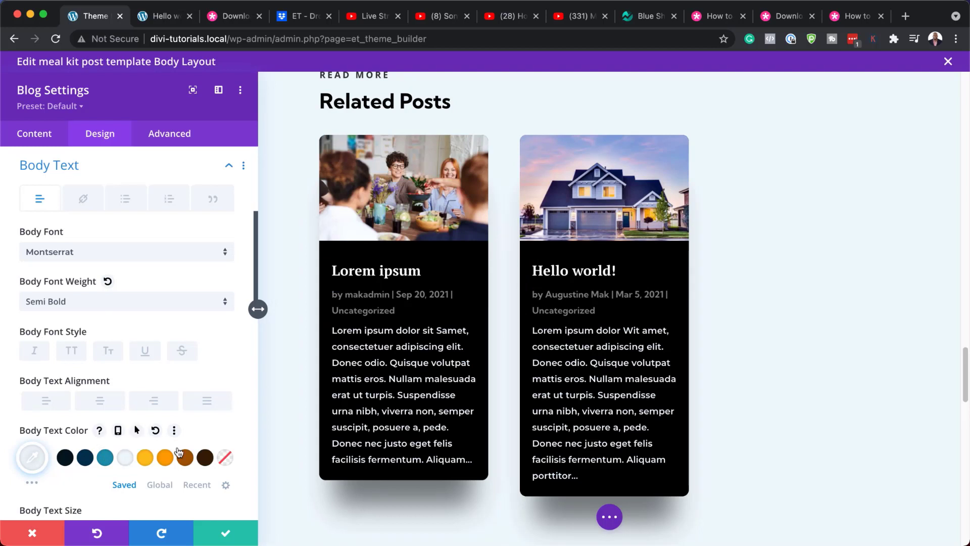
Try Montserrat as the title font of the Related Posts blog module.
left_click(332, 271)
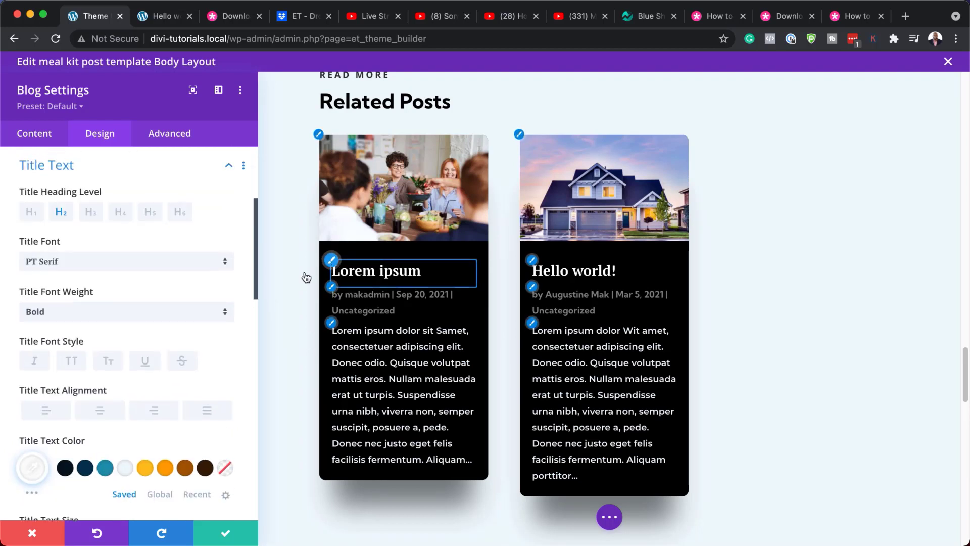
left_click(87, 262)
left_click(83, 221)
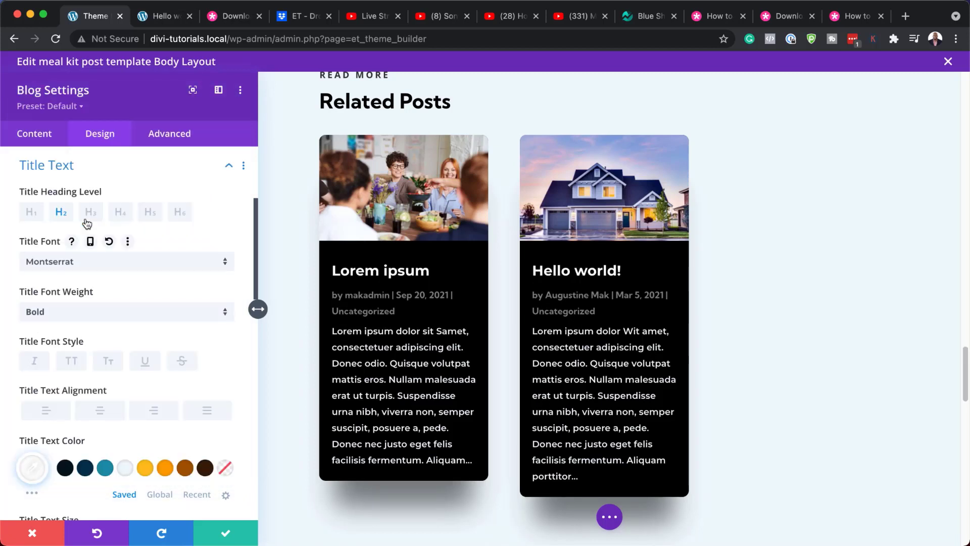
scroll(111, 371, "down", 4)
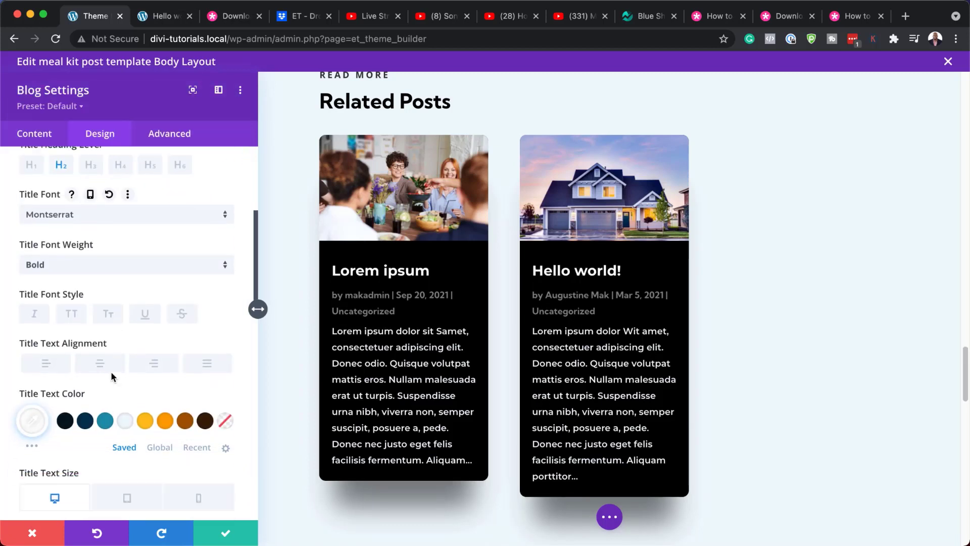
Open the blog module's background options and discard the module's changes.
left_click(45, 136)
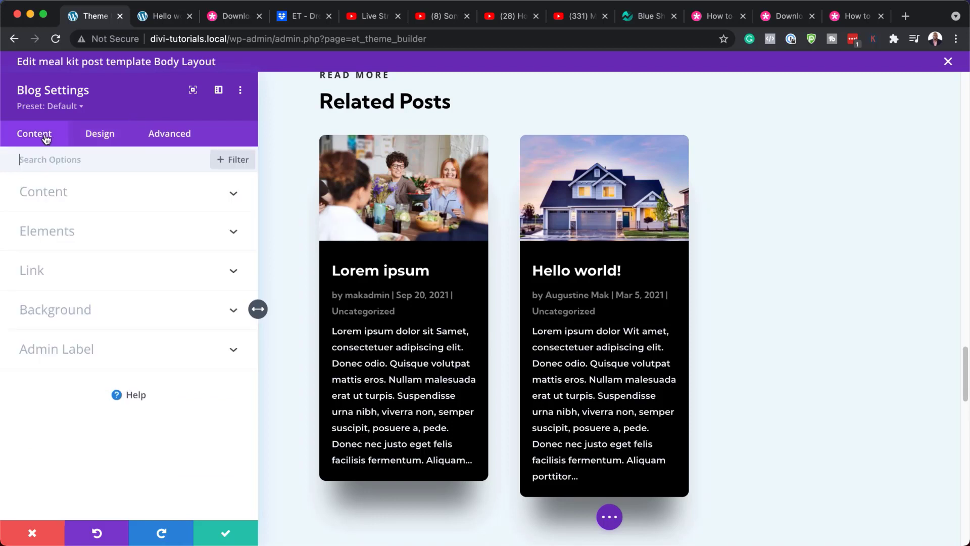
left_click(75, 309)
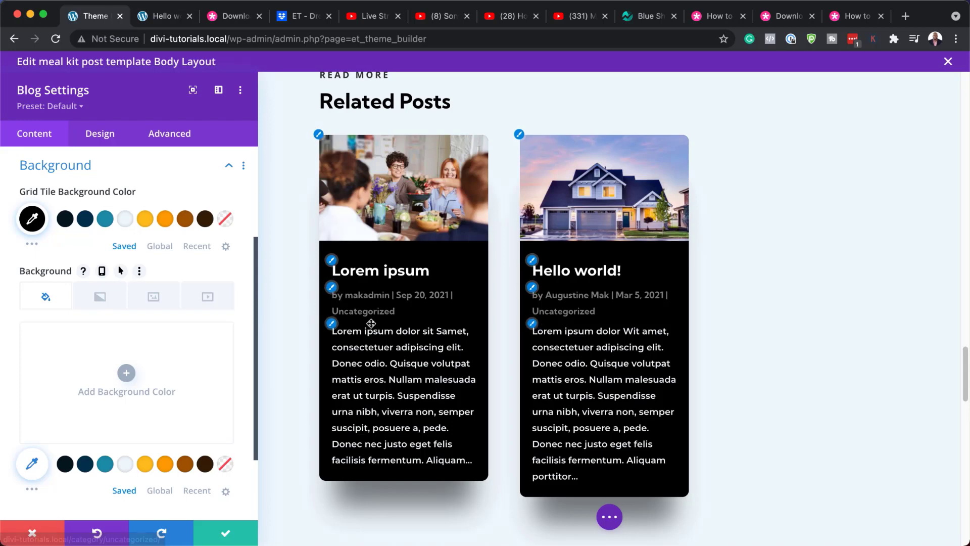
left_click(37, 531)
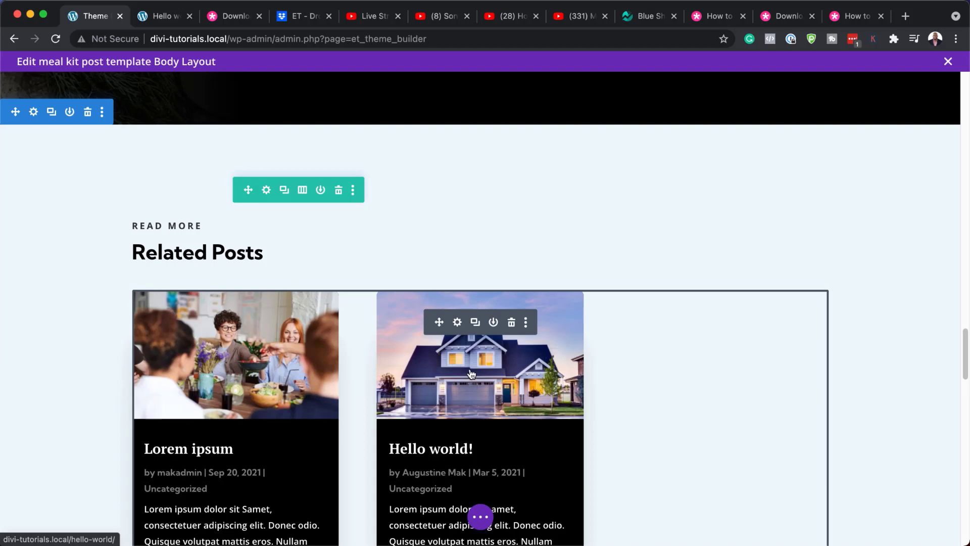
Try a dark blue background on the About the Author section and discard the section's changes.
scroll(524, 387, "down", 3)
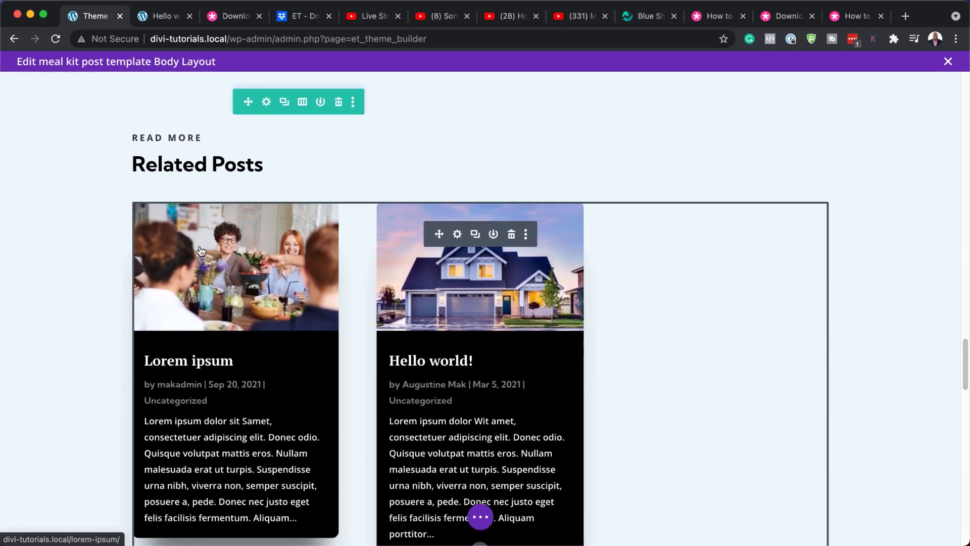
scroll(320, 333, "down", 10)
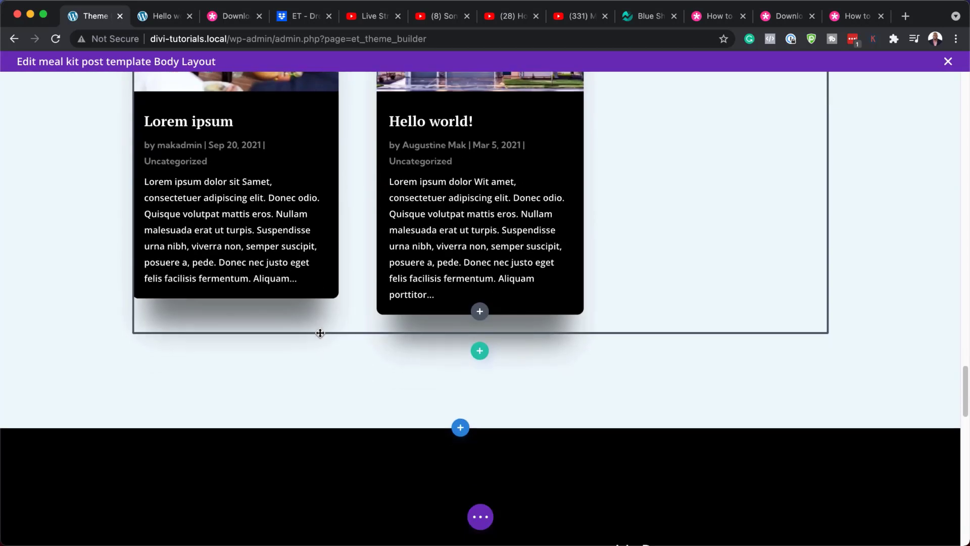
scroll(320, 333, "down", 4)
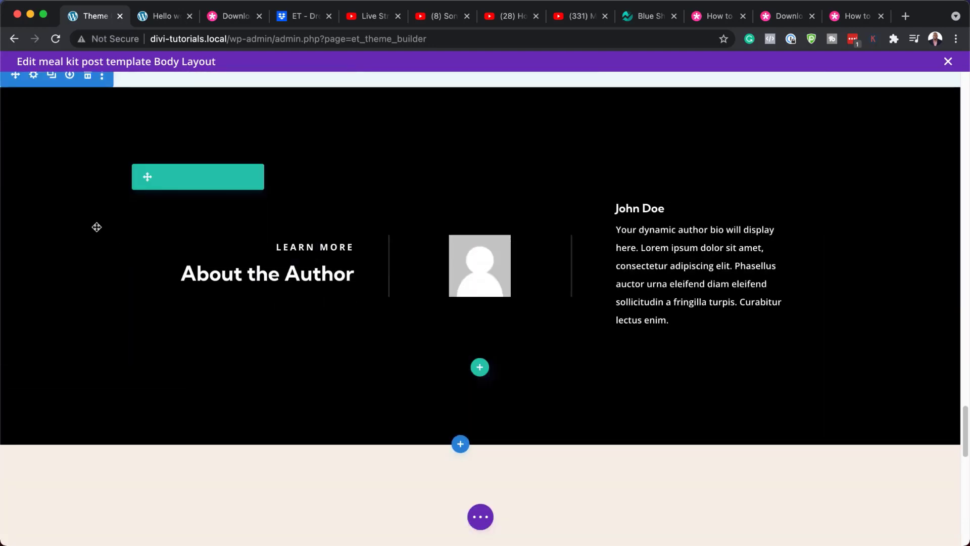
scroll(70, 218, "up", 2)
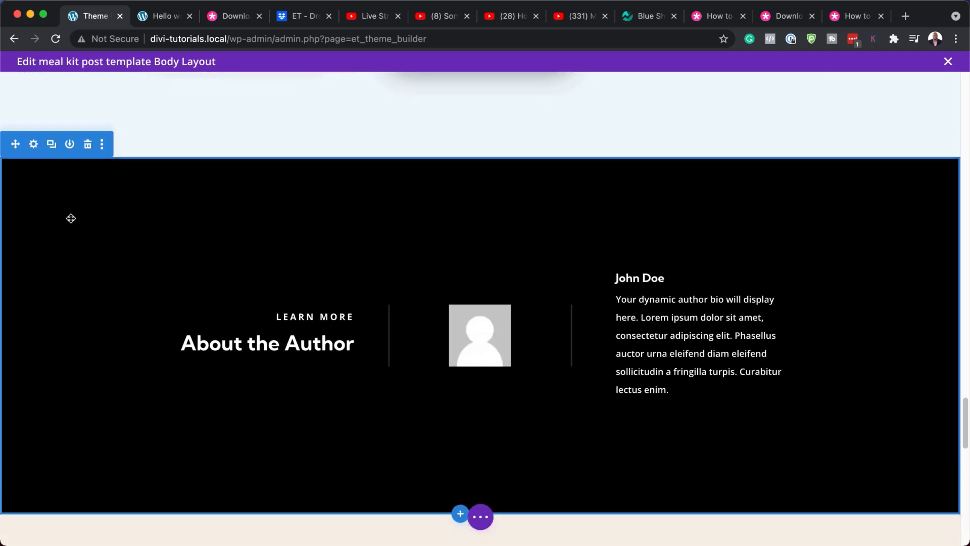
left_click(34, 145)
left_click(101, 235)
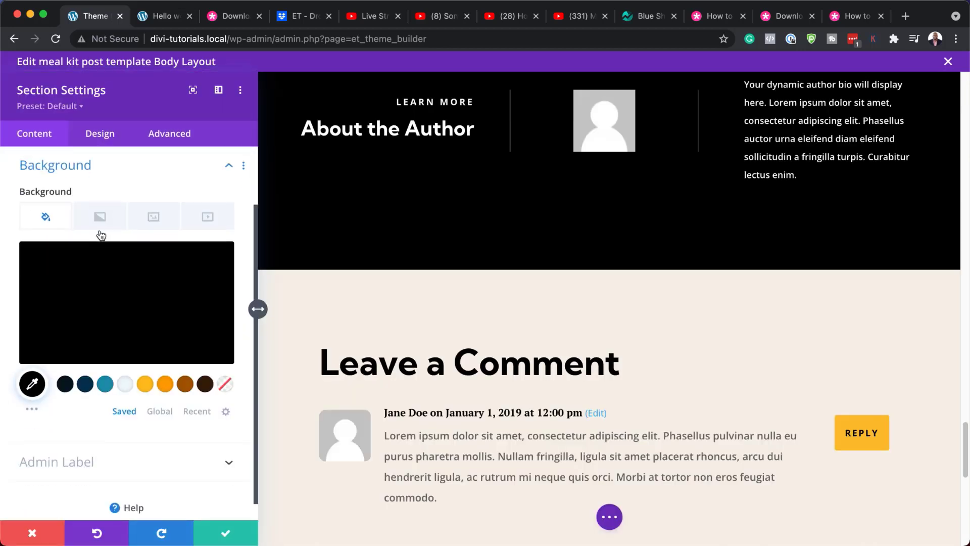
left_click(86, 385)
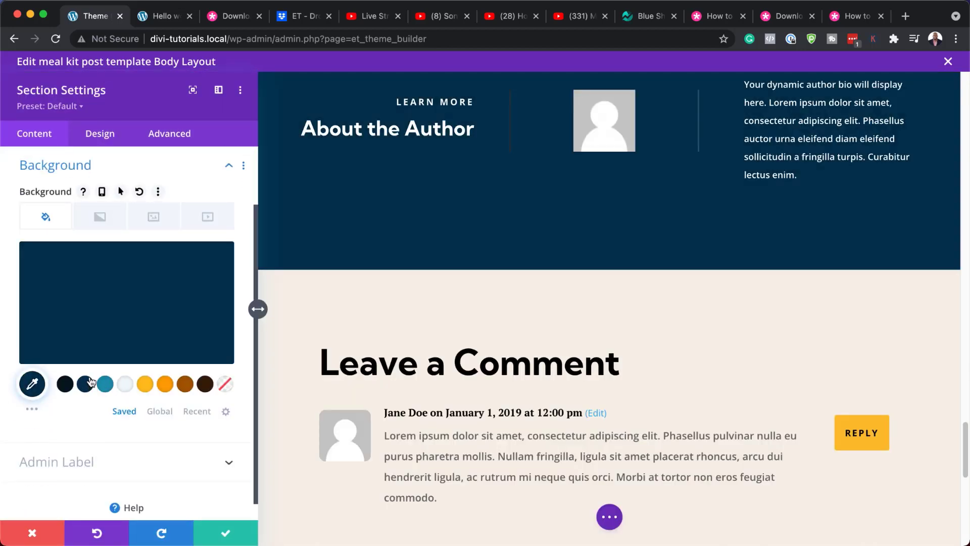
scroll(387, 382, "up", 3)
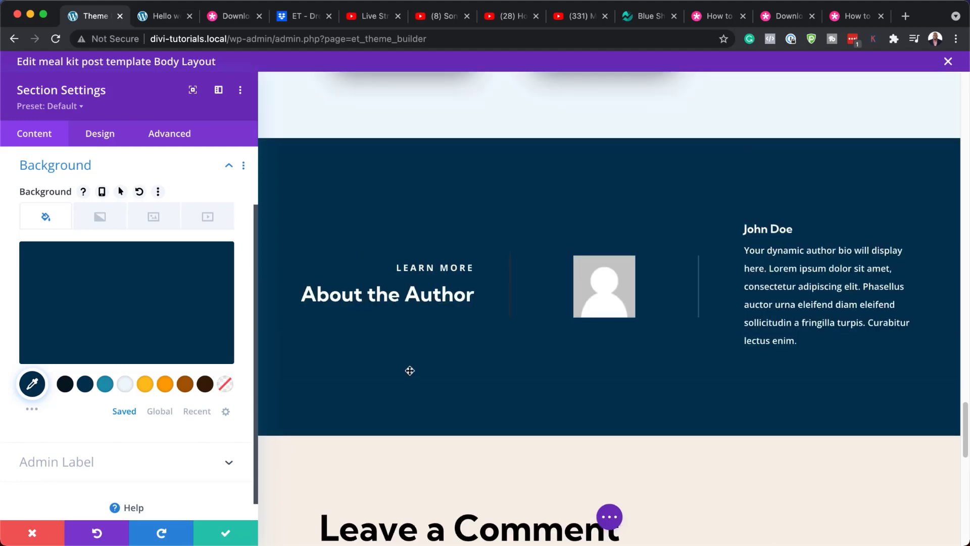
left_click(33, 538)
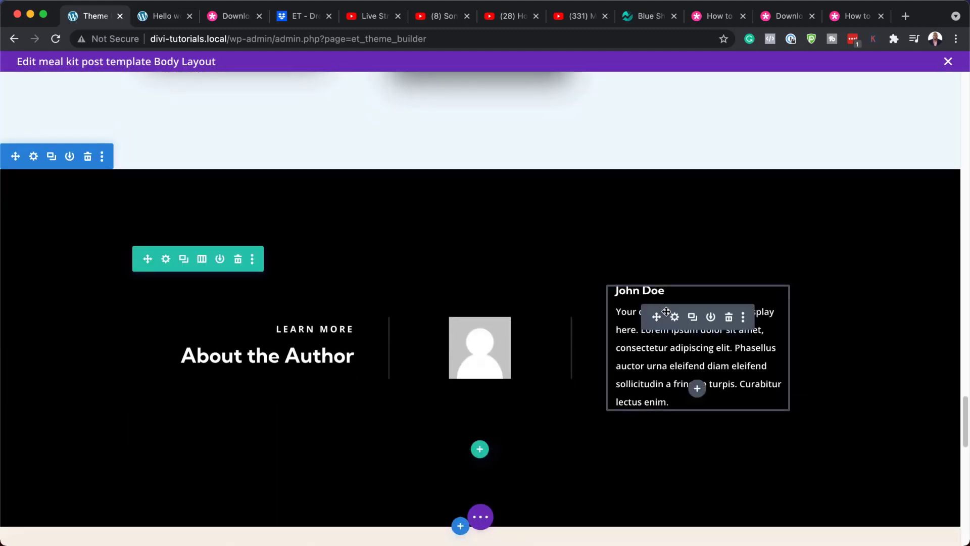
Examine the dynamic title and body content of the author bio blurb and close its settings.
left_click(676, 317)
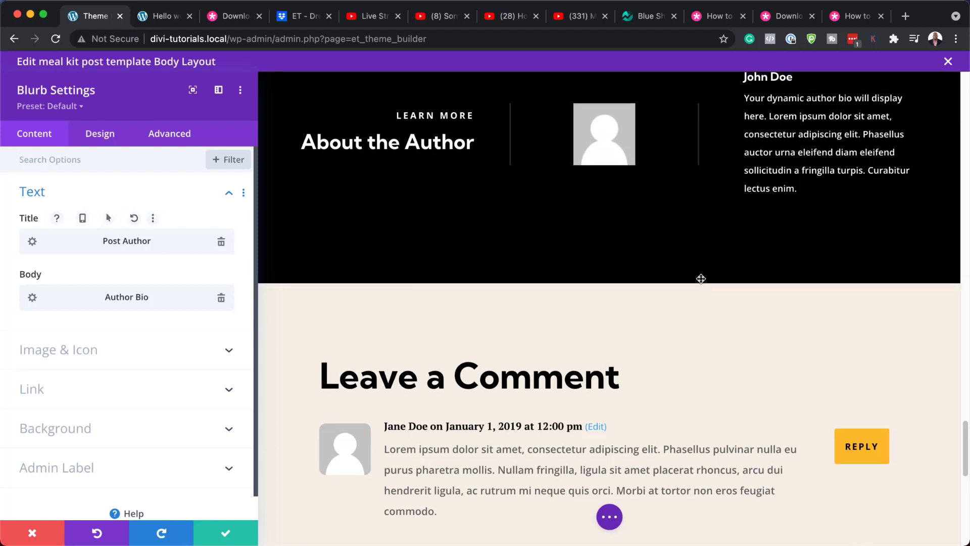
scroll(699, 277, "up", 1)
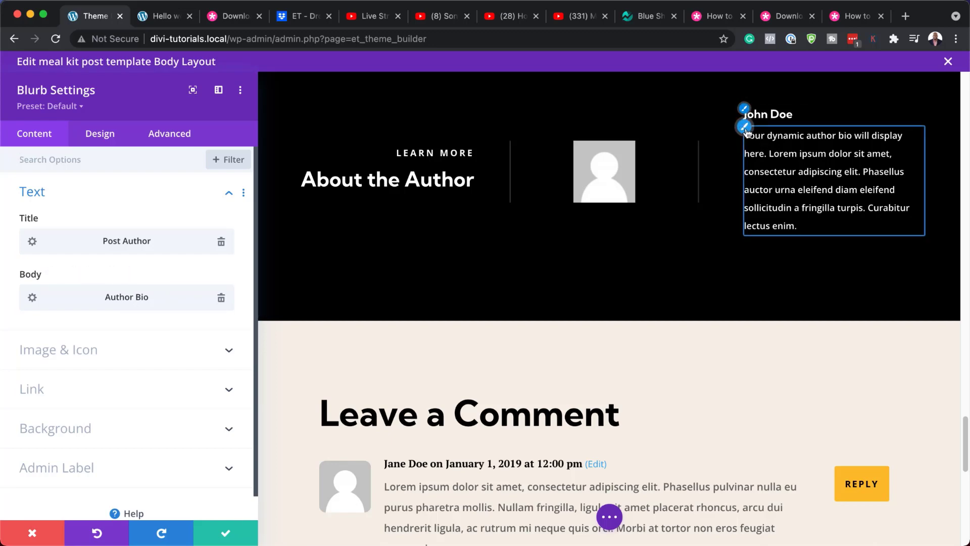
left_click(226, 533)
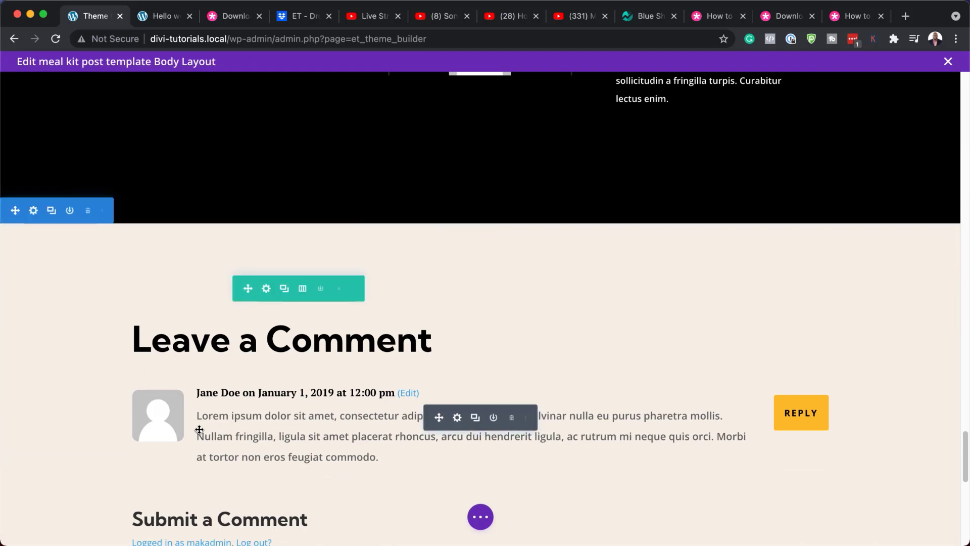
Try teal and pale blue as the comments module's field background colour and settle on orange.
scroll(199, 430, "down", 4)
scroll(199, 429, "down", 2)
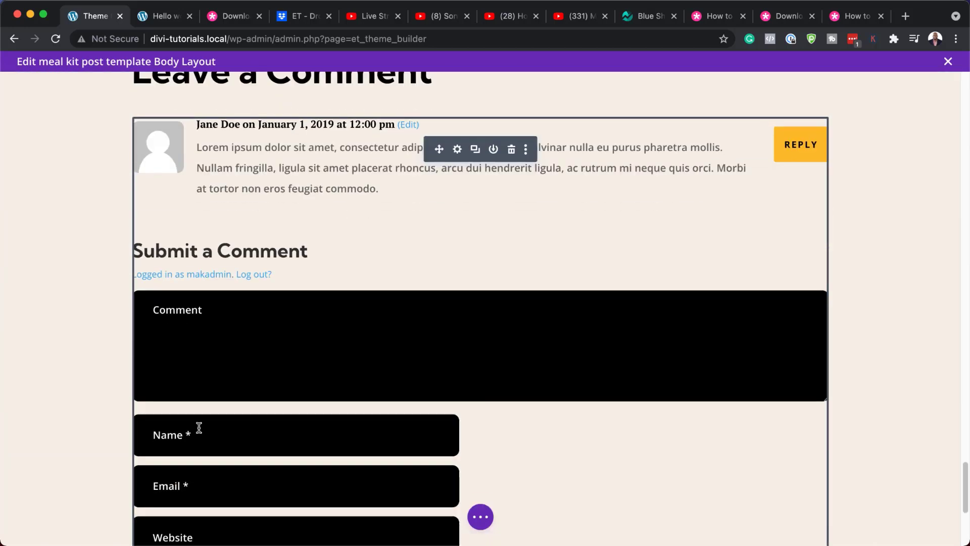
left_click(457, 149)
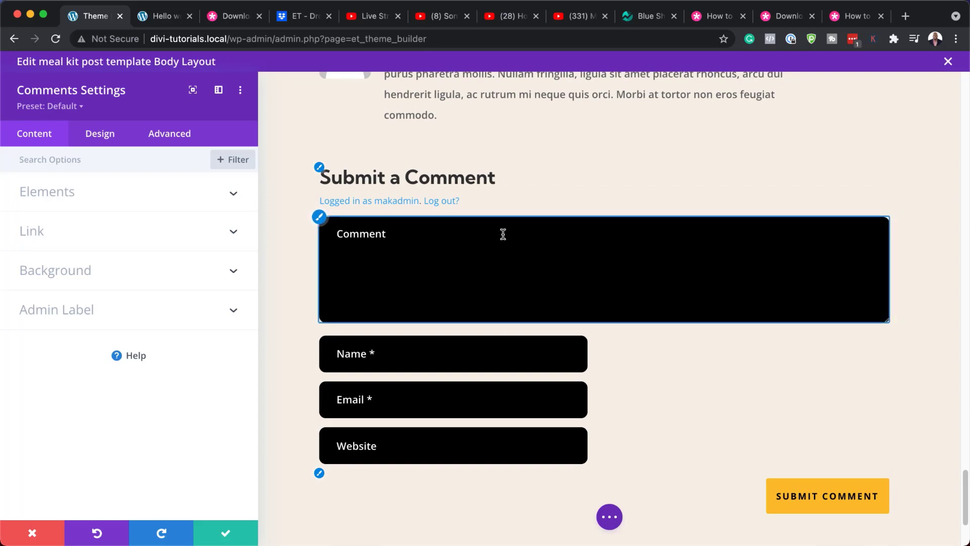
left_click(320, 217)
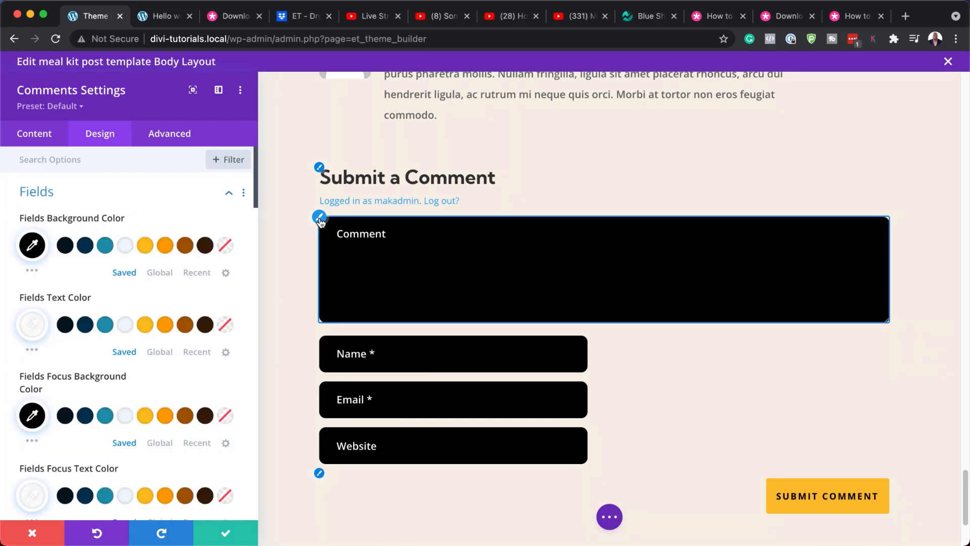
left_click(105, 248)
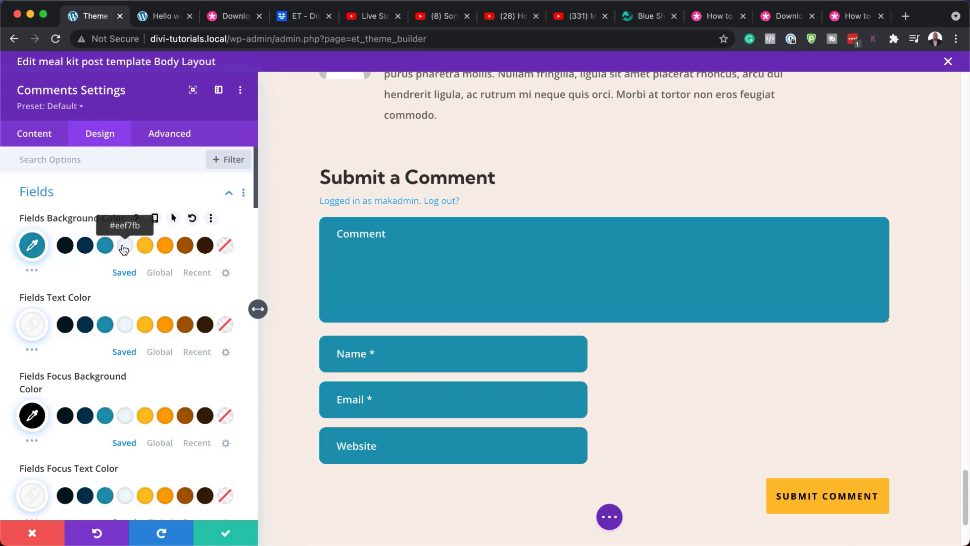
left_click(123, 247)
left_click(167, 246)
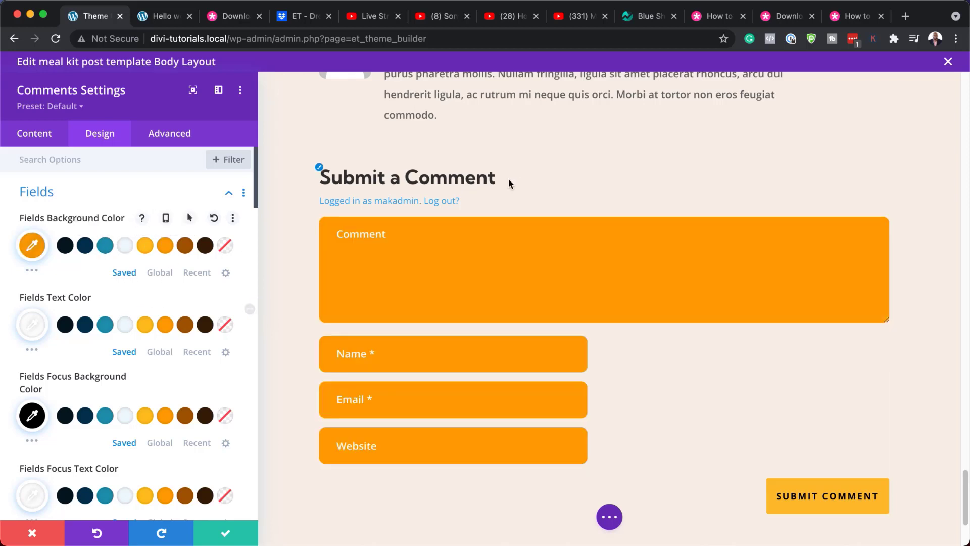
Set the comments module's comment text to teal #1f91ad and its comment font to Montserrat.
scroll(418, 382, "up", 4)
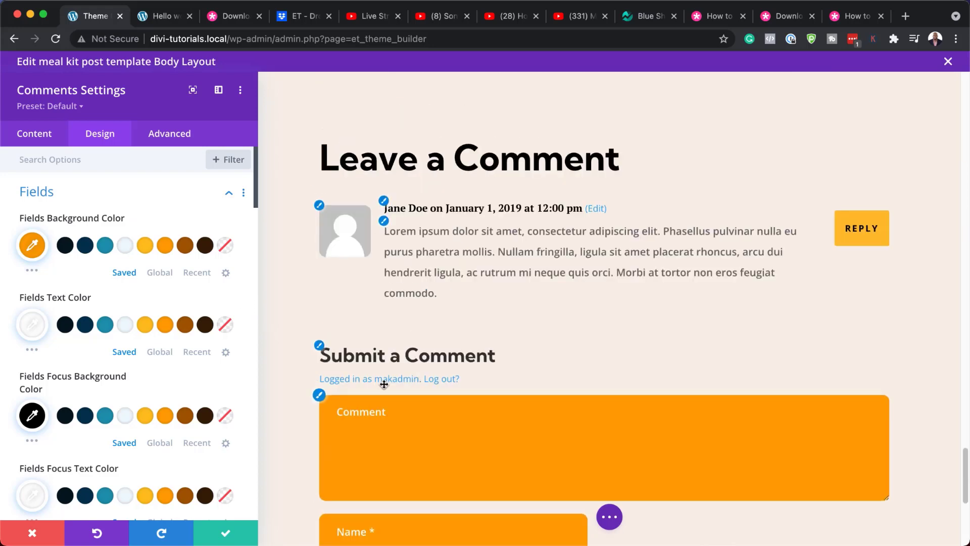
left_click(385, 224)
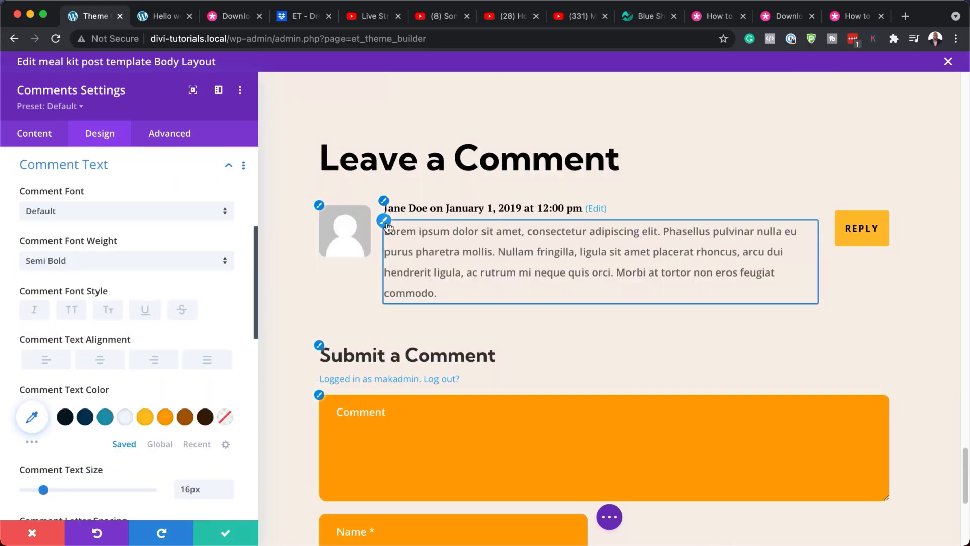
left_click(105, 418)
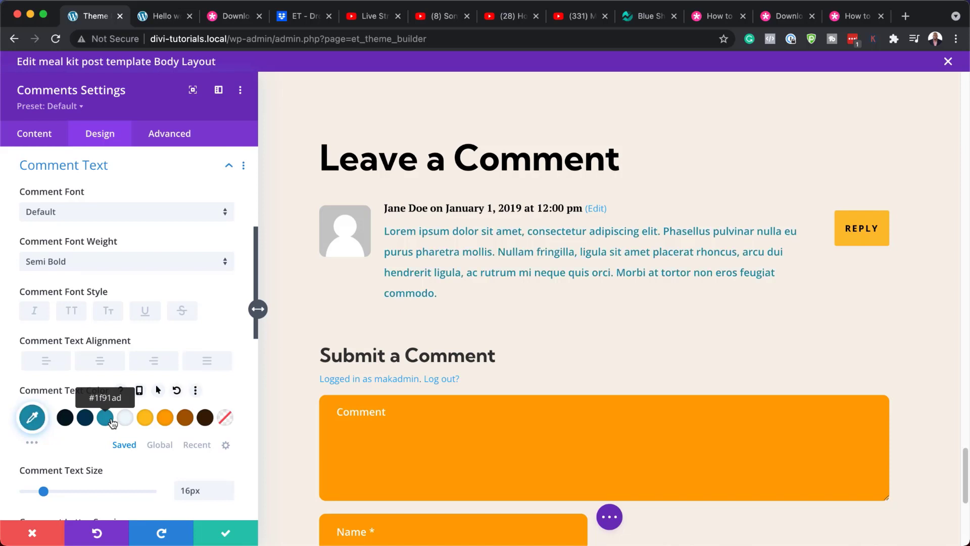
left_click(90, 211)
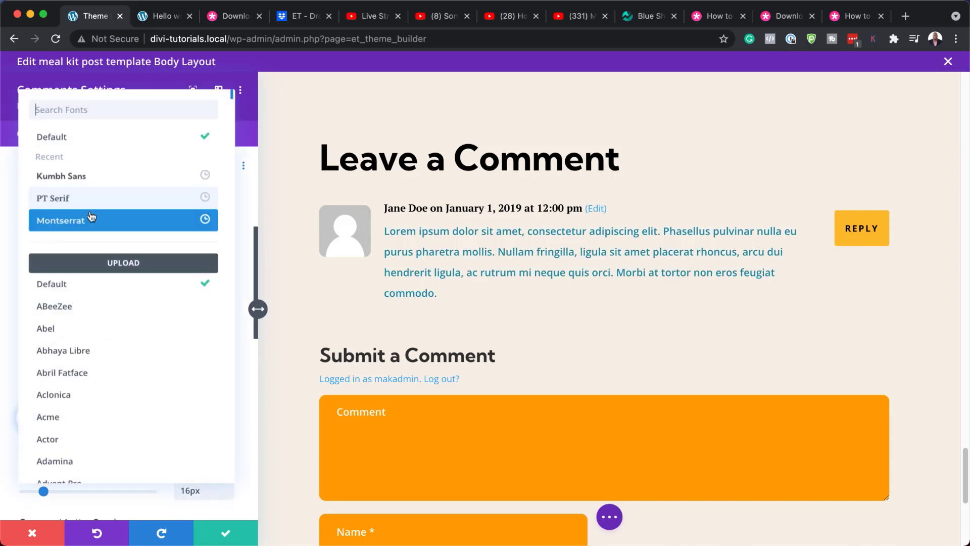
left_click(92, 225)
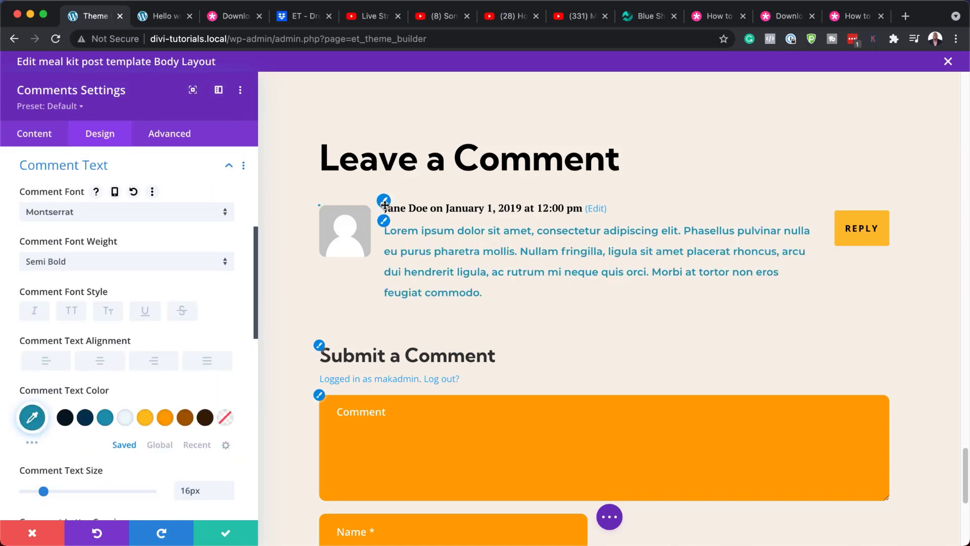
Try Montserrat as the comments module's meta font with dark blue #02344f as its meta text colour.
left_click(384, 201)
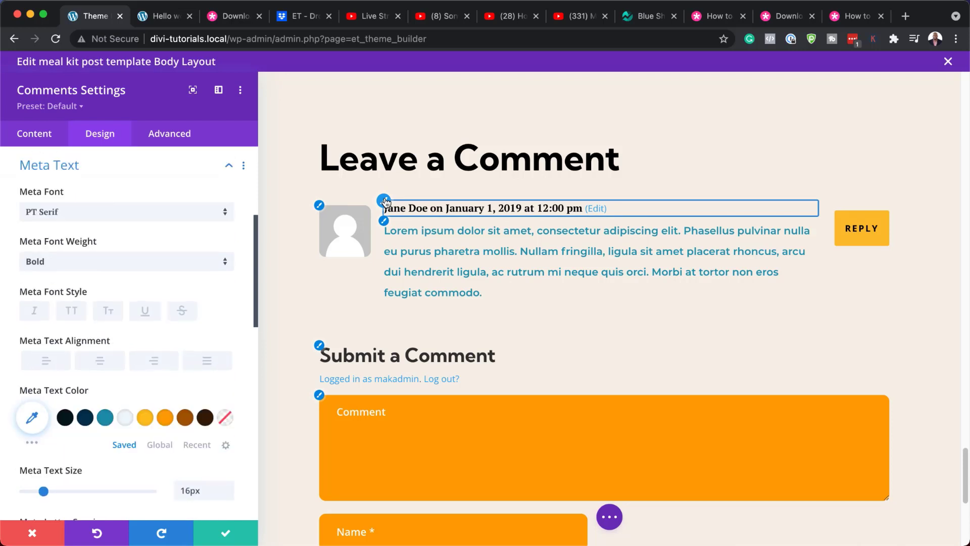
left_click(80, 215)
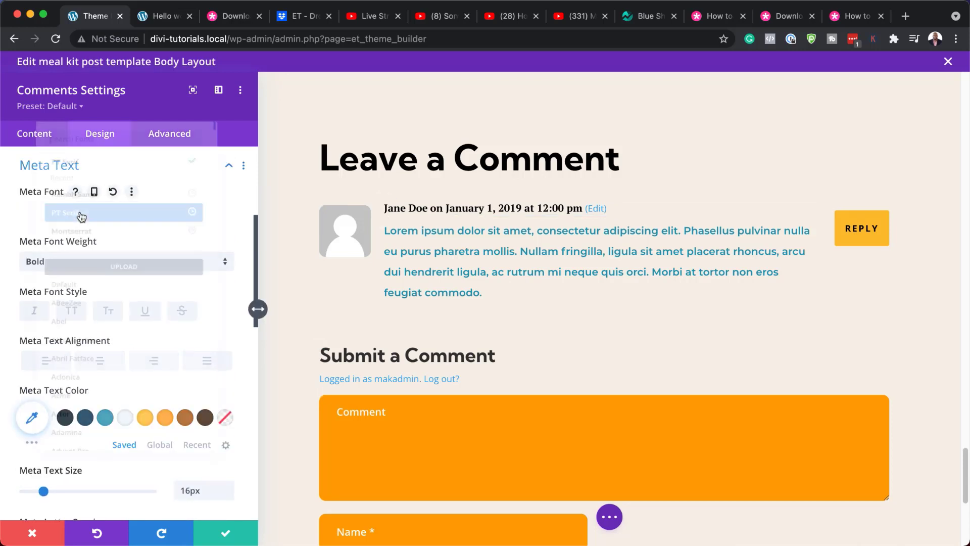
left_click(96, 224)
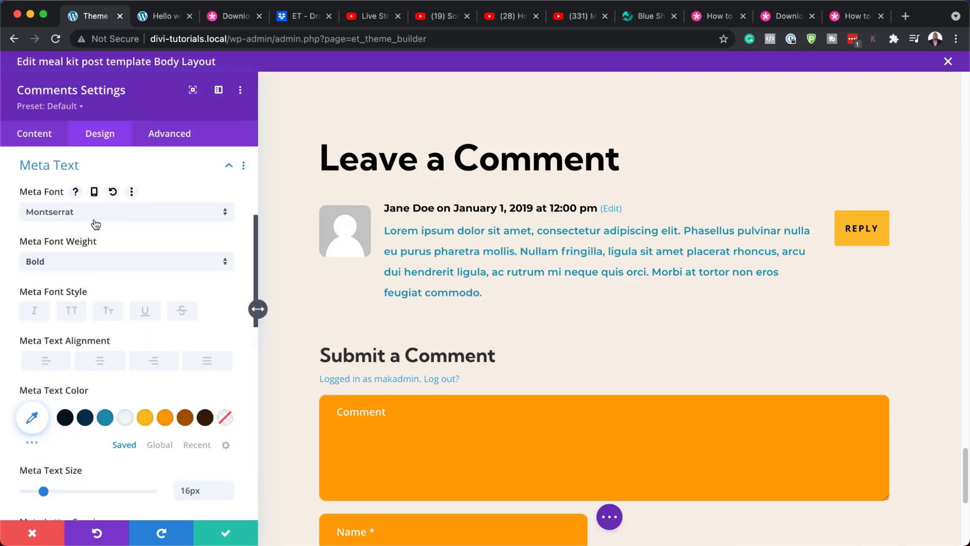
left_click(81, 419)
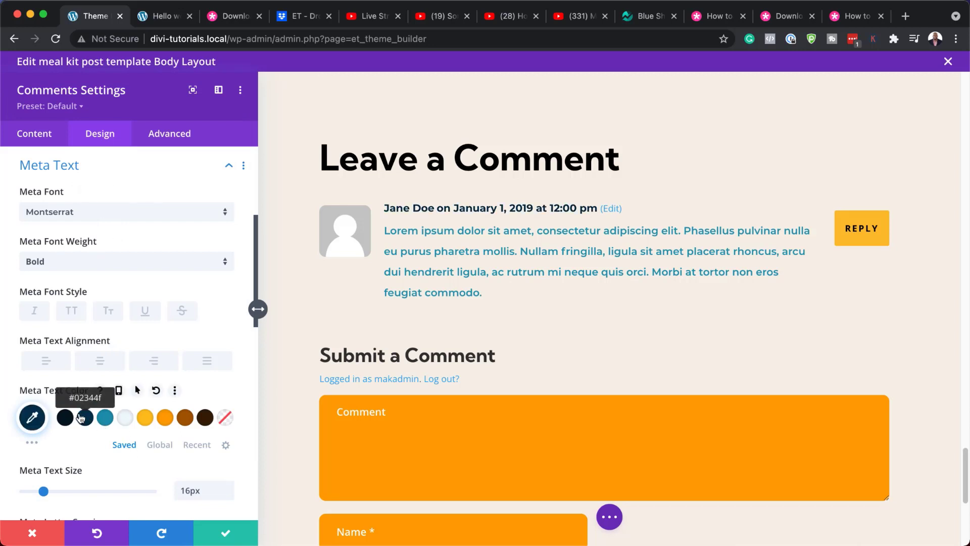
scroll(292, 455, "down", 3)
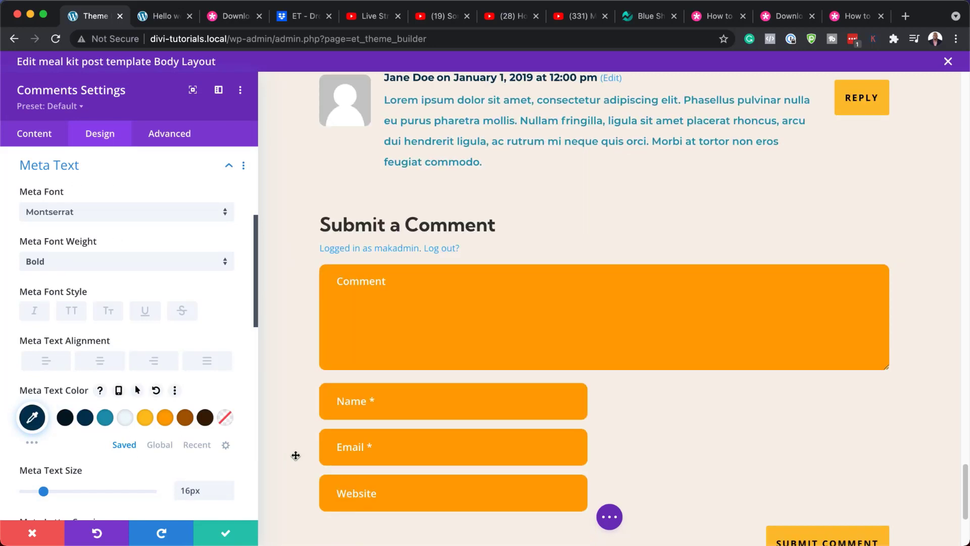
scroll(627, 443, "down", 3)
scroll(801, 360, "up", 7)
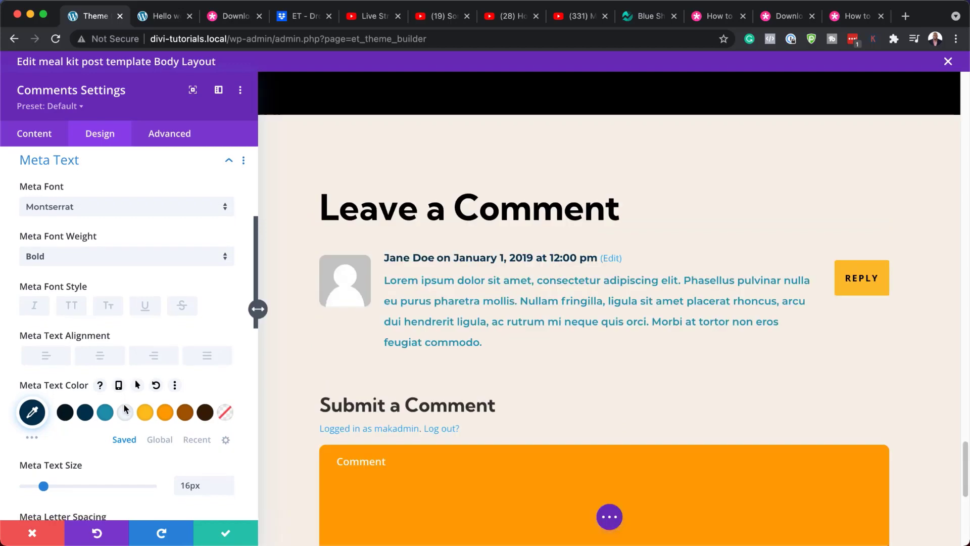
Try teal #1f91ad and brown #a35700 as the comments module's button background and set the button border colour to brown #a35700.
scroll(124, 403, "down", 2)
scroll(123, 403, "down", 8)
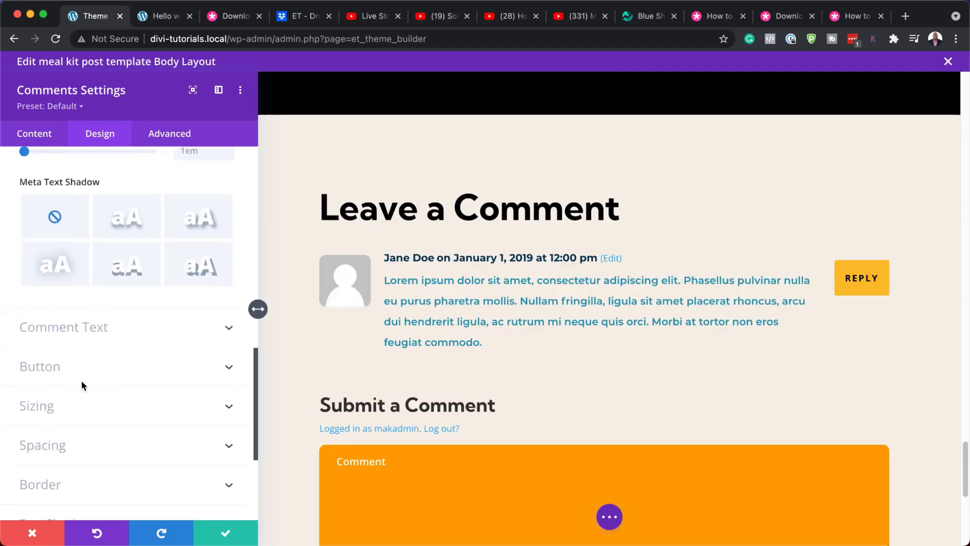
left_click(56, 370)
scroll(116, 405, "down", 4)
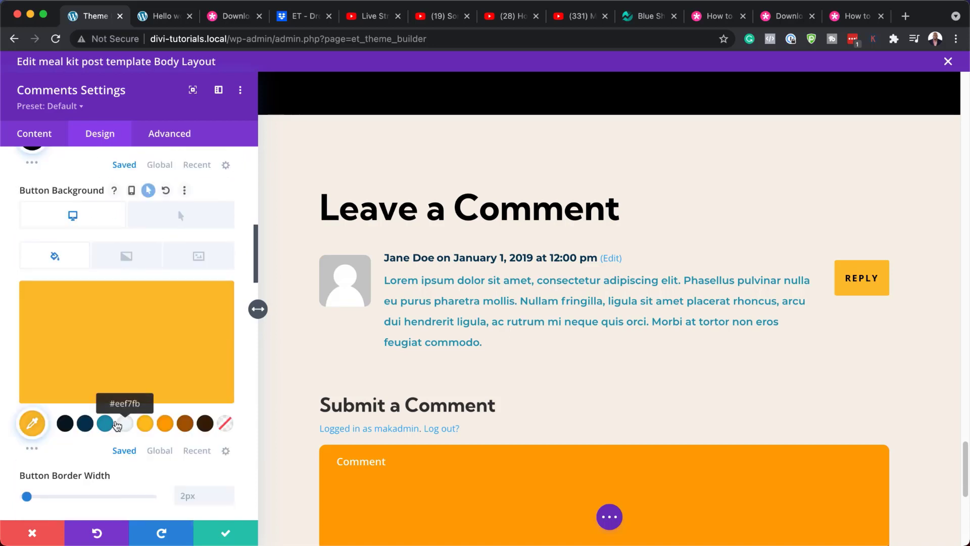
left_click(104, 425)
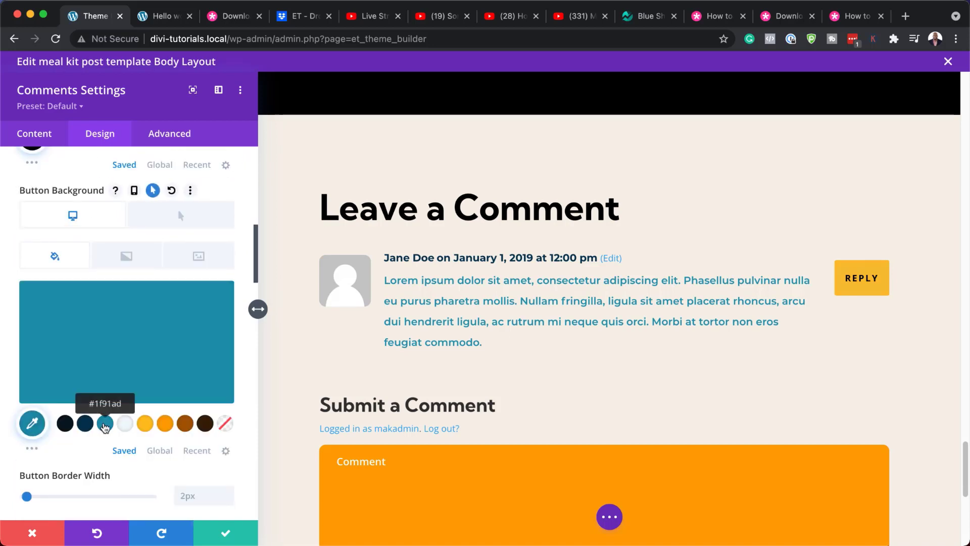
scroll(693, 425, "down", 7)
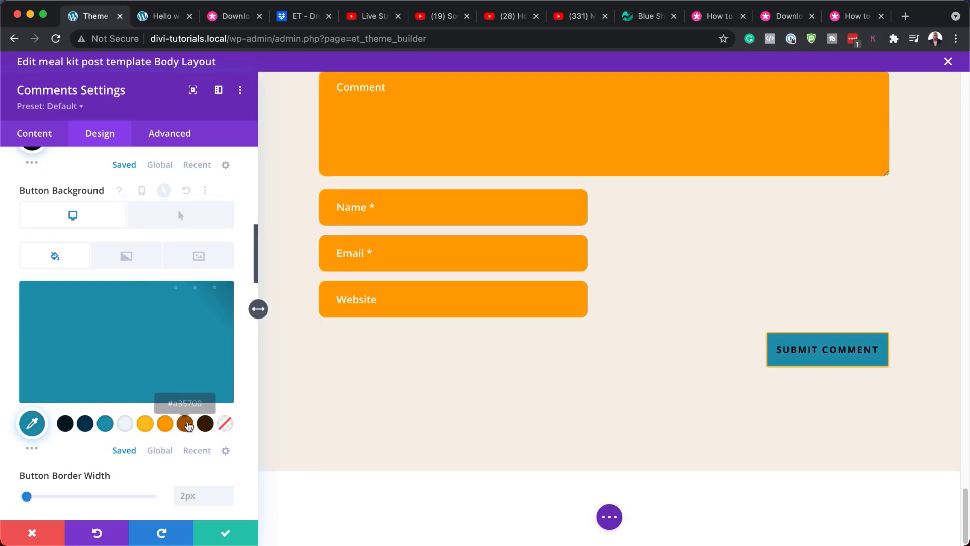
left_click(185, 424)
scroll(130, 449, "down", 2)
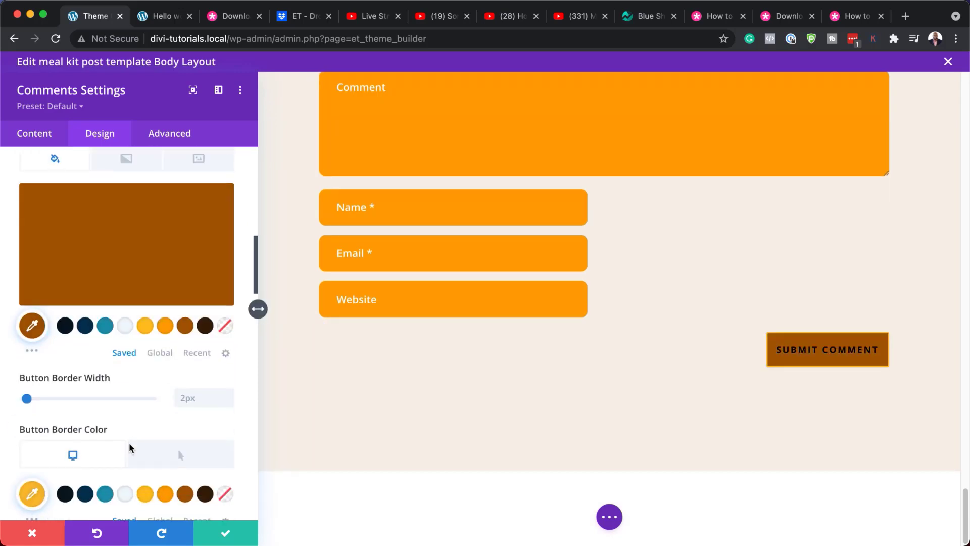
left_click(185, 494)
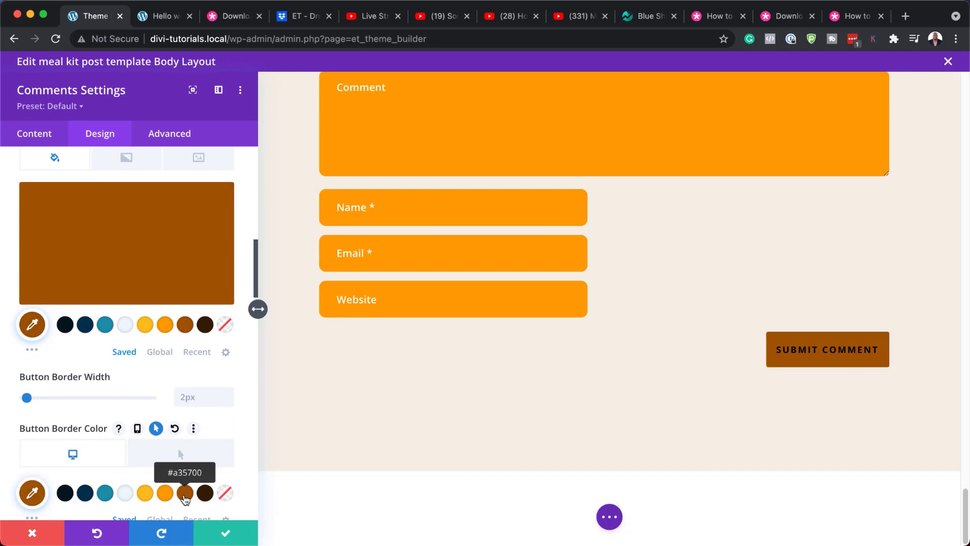
scroll(697, 366, "up", 5)
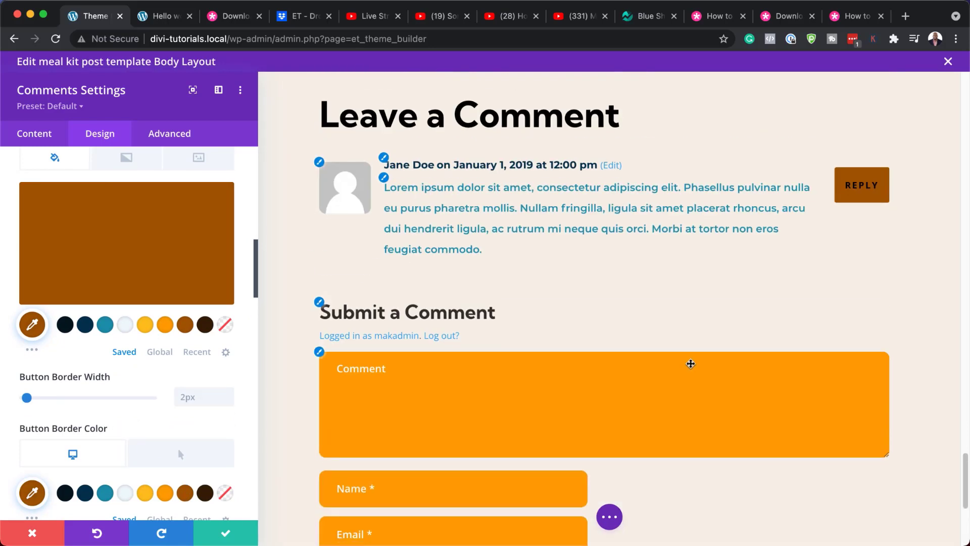
Try pale blue #eef7fb as the comments module's button text colour and discard all changes made to the module.
scroll(690, 362, "down", 1)
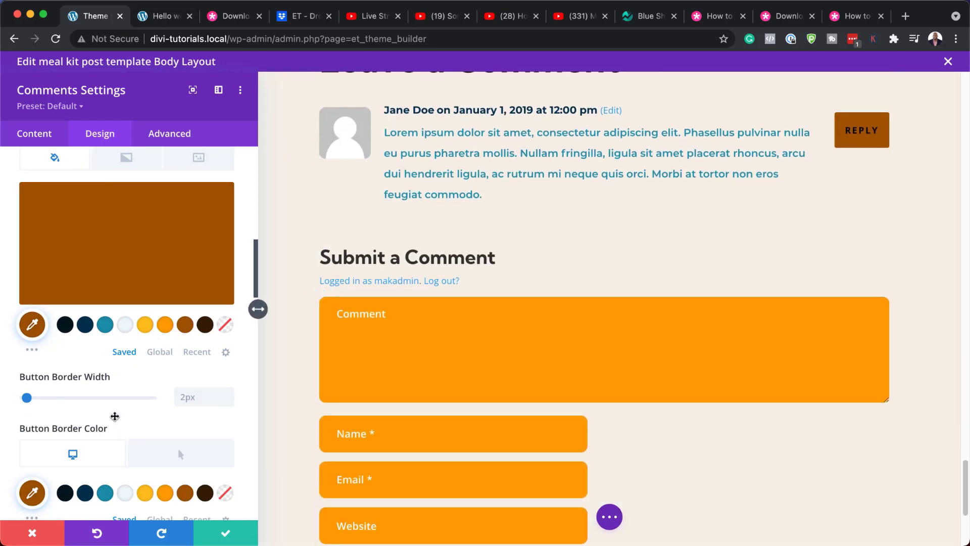
scroll(116, 416, "down", 3)
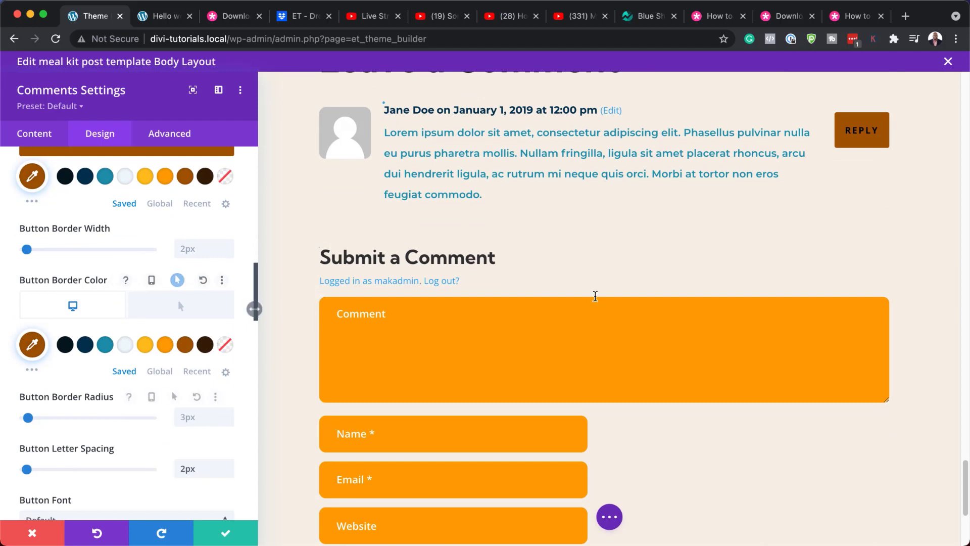
scroll(151, 358, "up", 5)
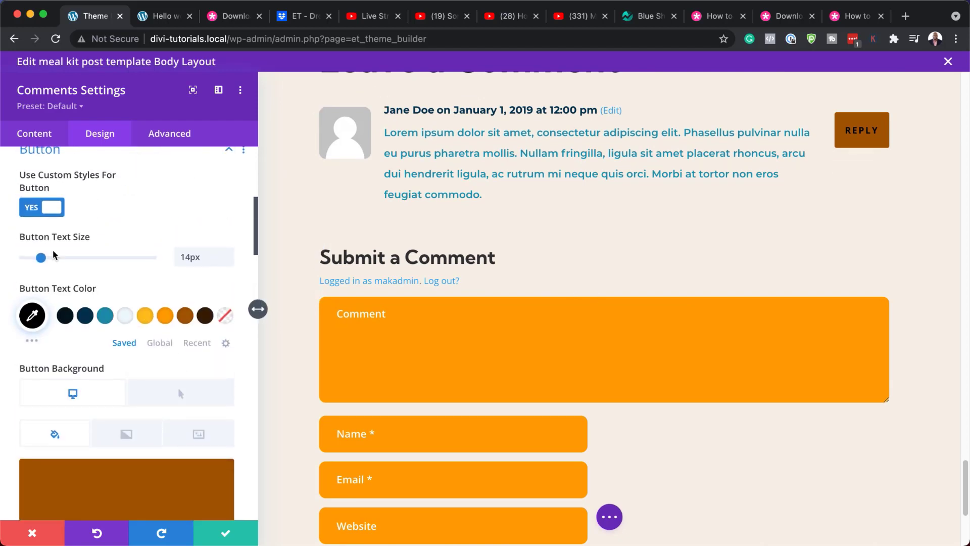
left_click(125, 318)
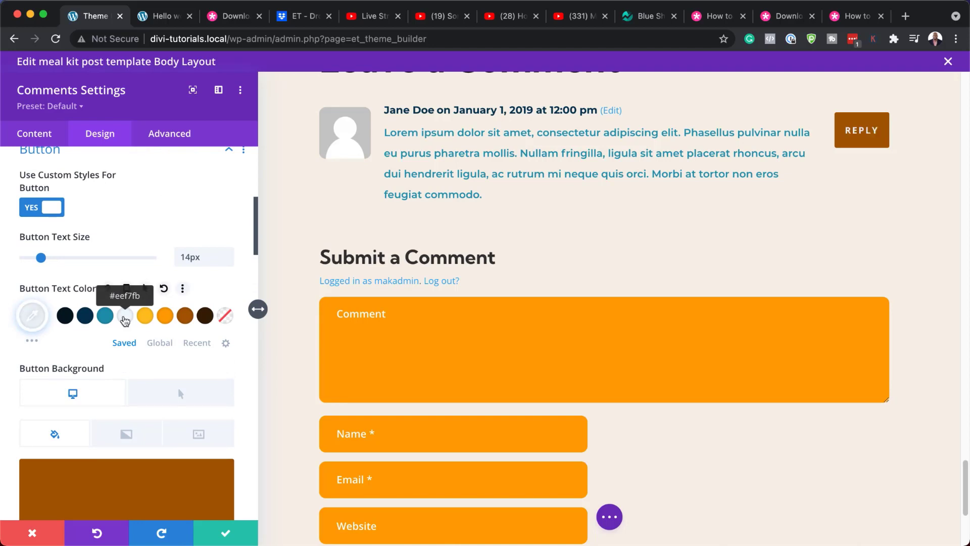
scroll(503, 373, "down", 5)
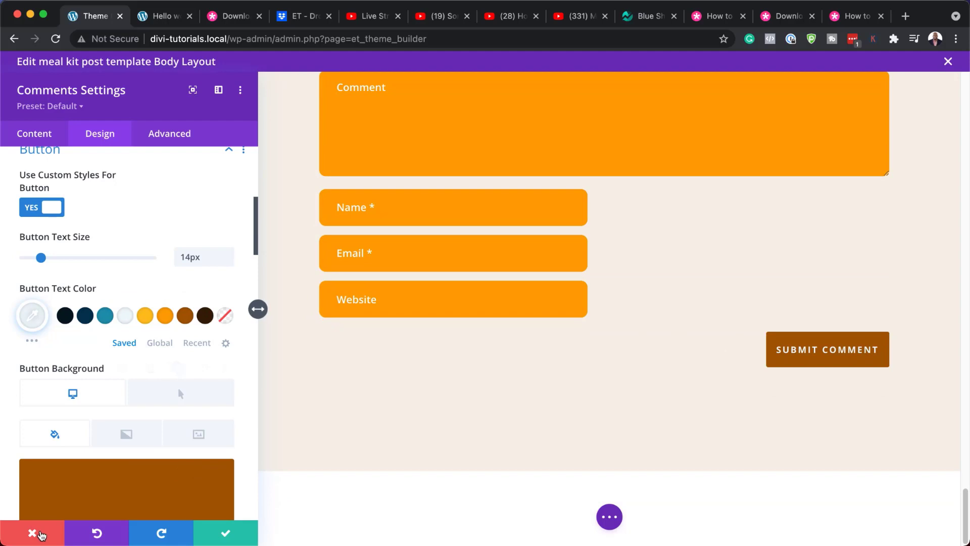
left_click(41, 534)
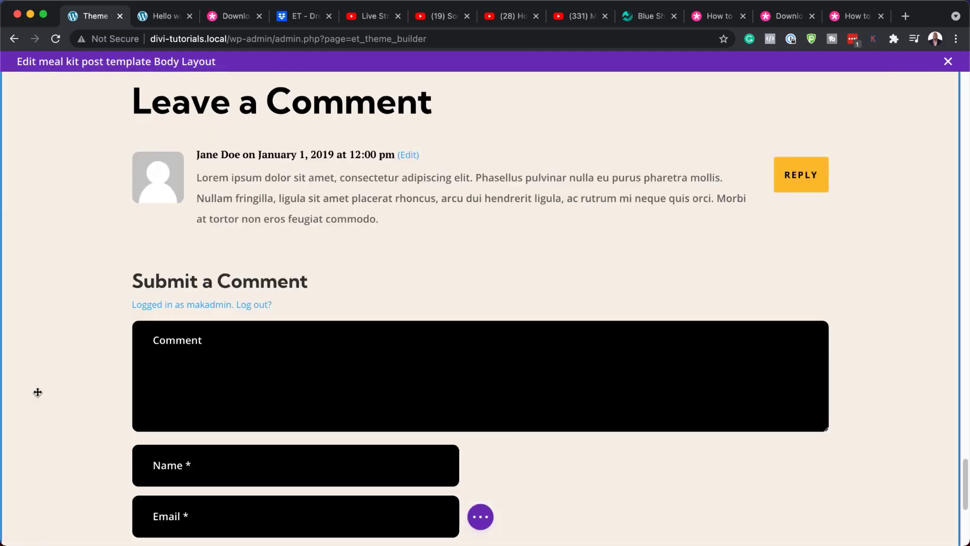